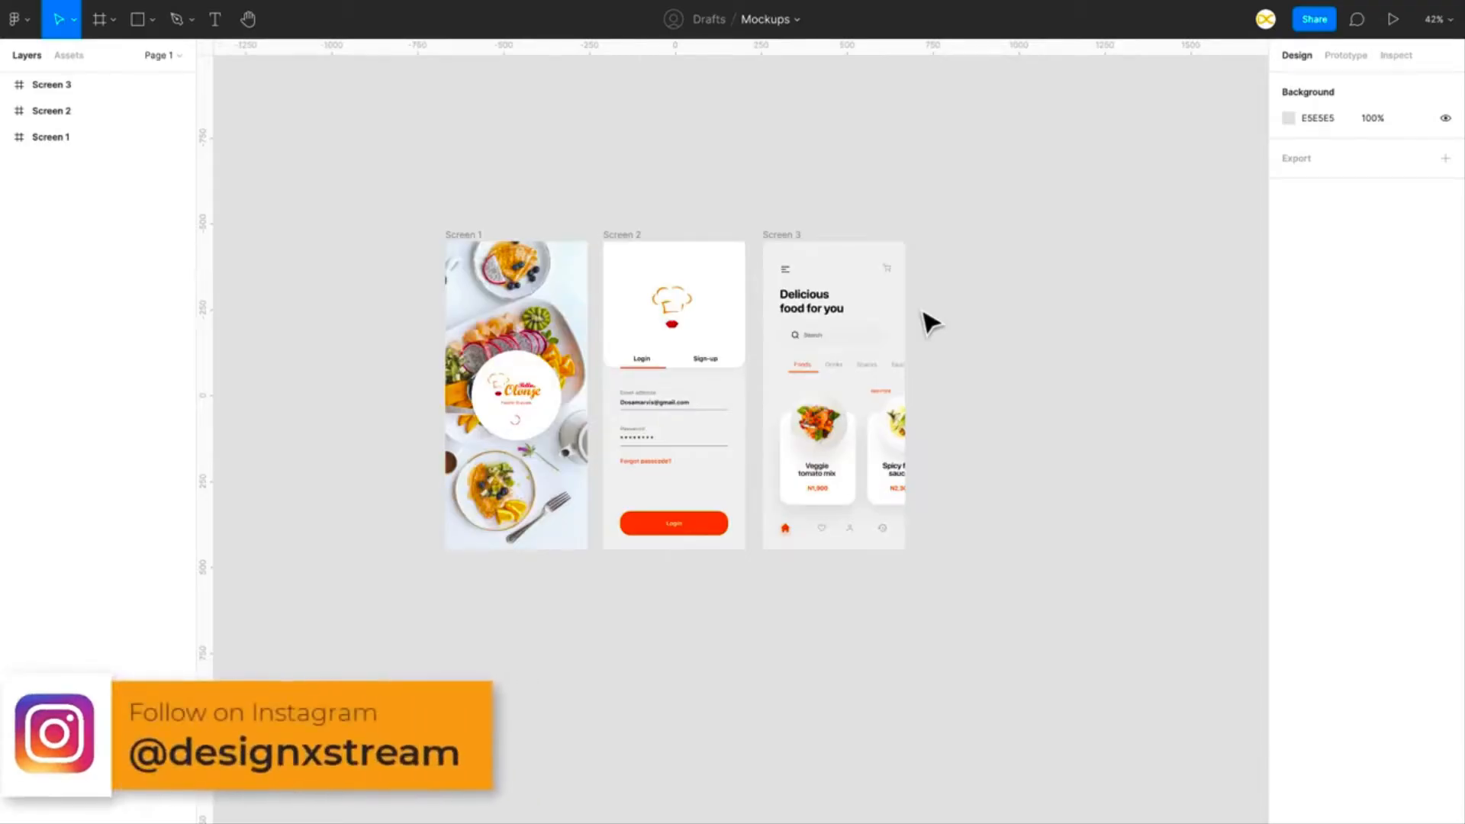
pyautogui.scroll(1, 591, 336)
pyautogui.hscroll(-1, 591, 336)
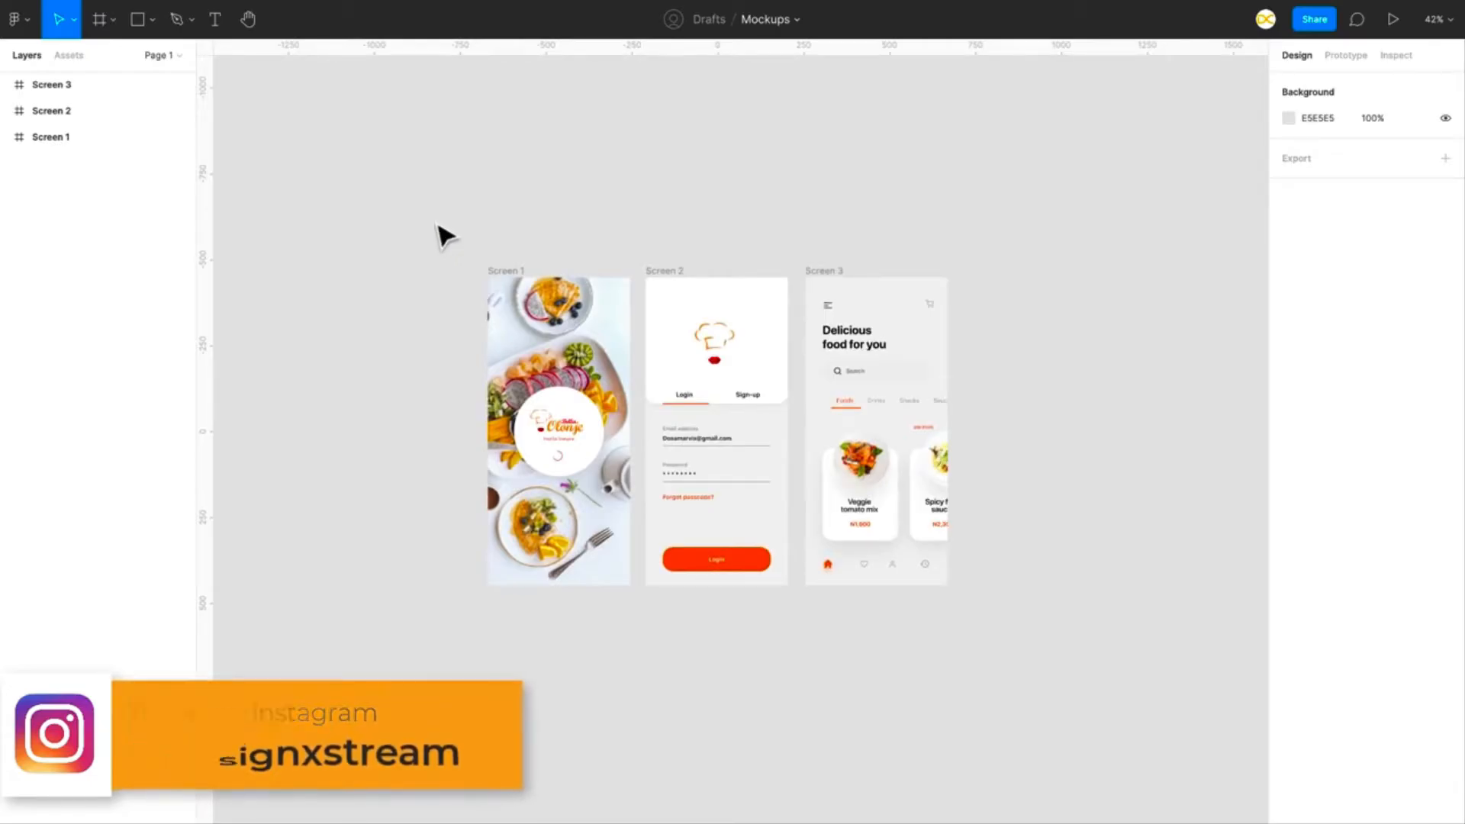
pyautogui.moveTo(436, 223); pyautogui.dragTo(1040, 651)
pyautogui.click(1040, 651)
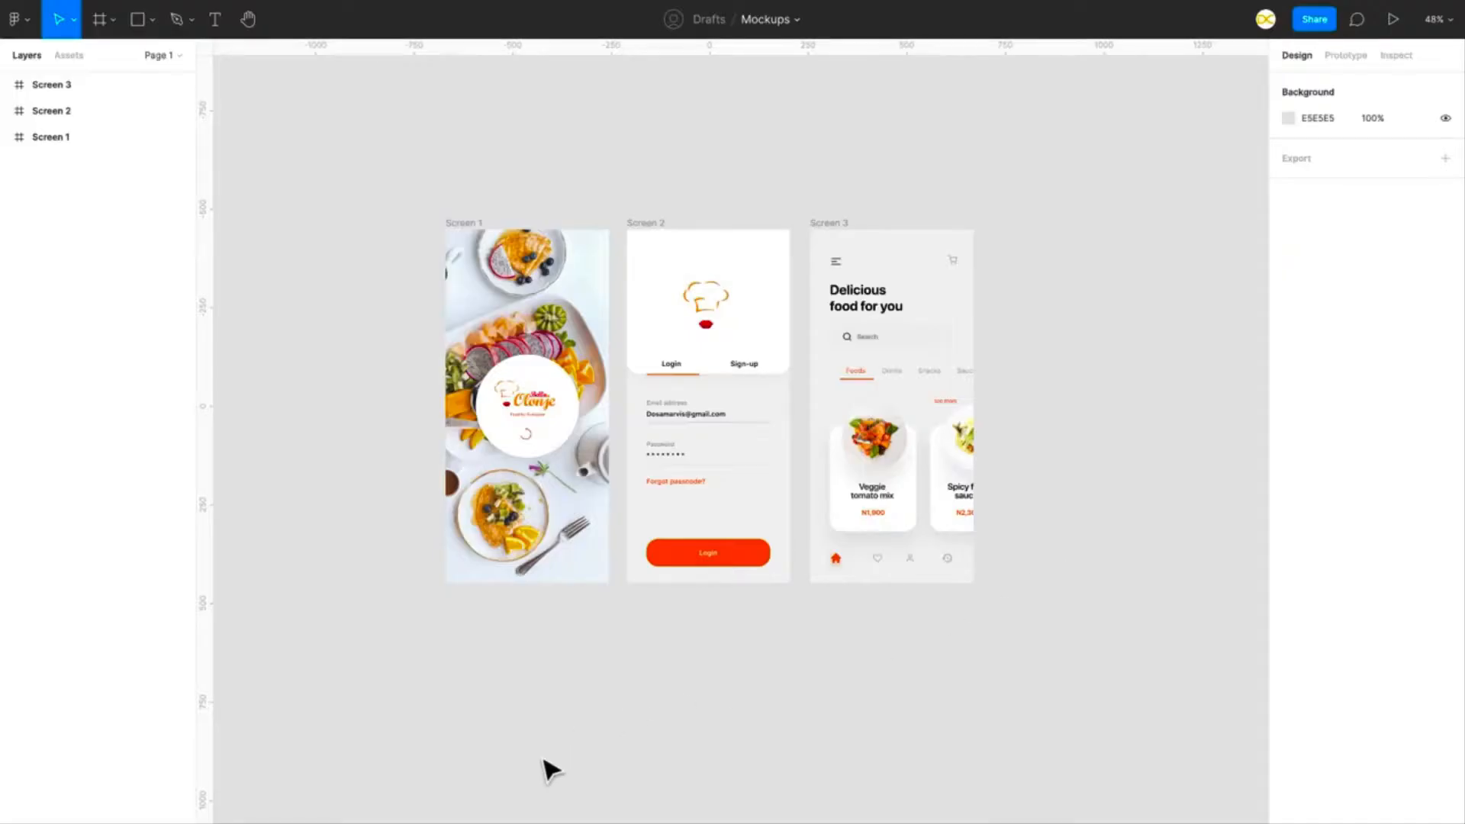
# Step: Open the Artboard Studio Mockups plugin
pyautogui.rightClick(545, 766)
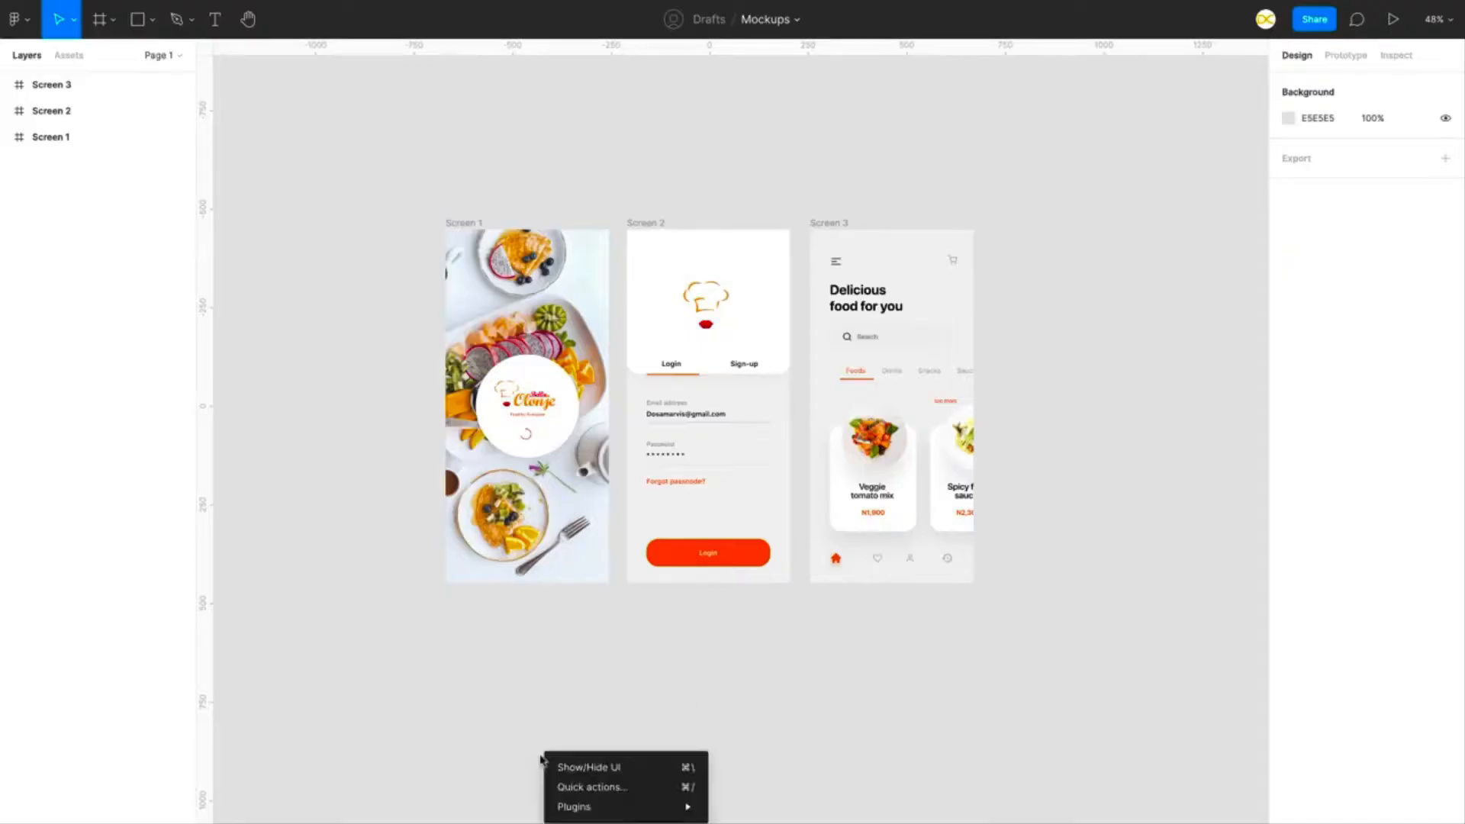
pyautogui.moveTo(654, 806)
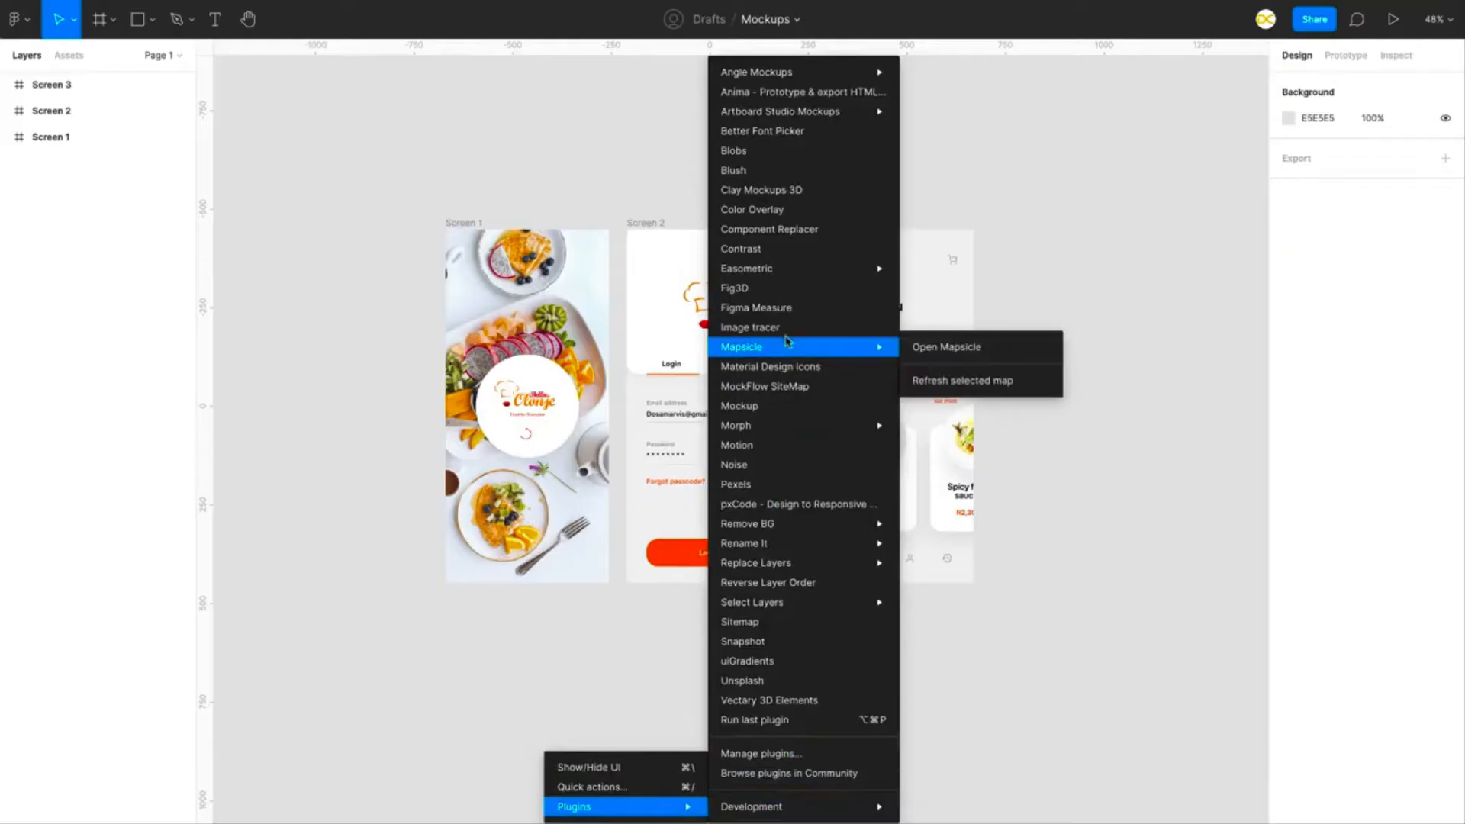
pyautogui.moveTo(780, 122)
pyautogui.click(924, 114)
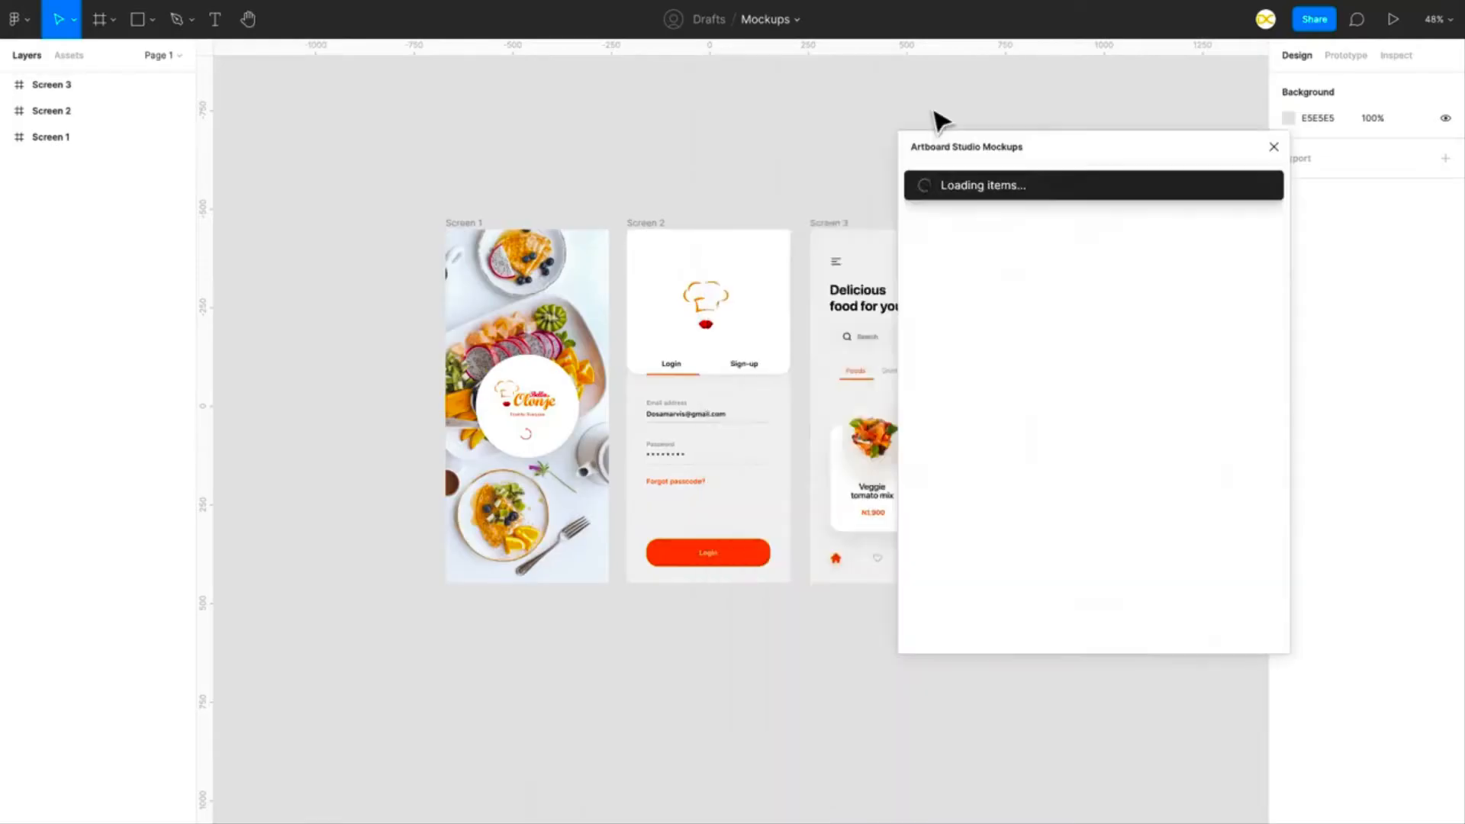
pyautogui.hscroll(3, 763, 267)
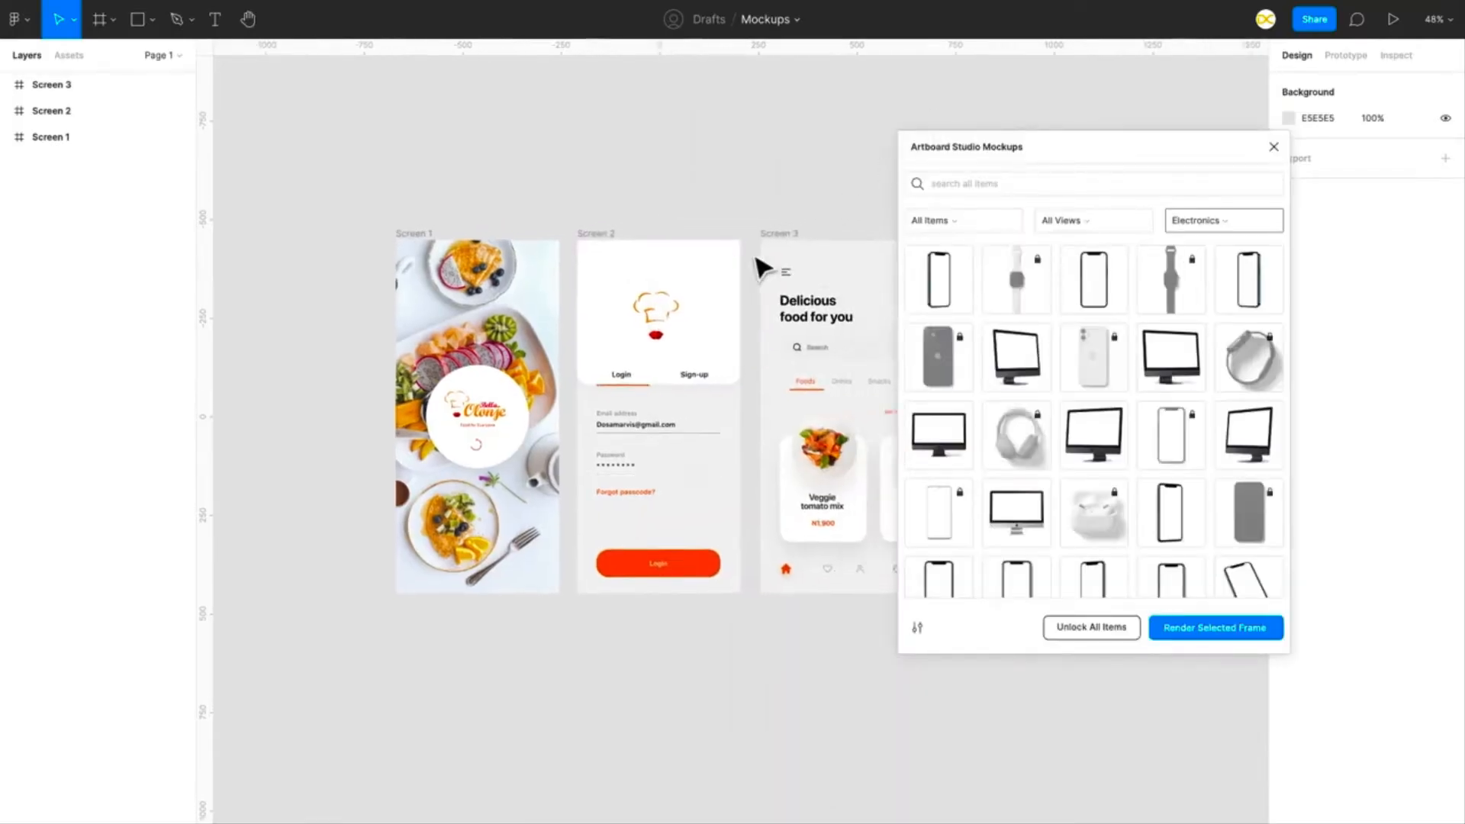
# Step: Filter the electronics mockups to free items and add the tilted iPhone X Flying Mockup with its label frame to the canvas
pyautogui.scroll(-5, 762, 262)
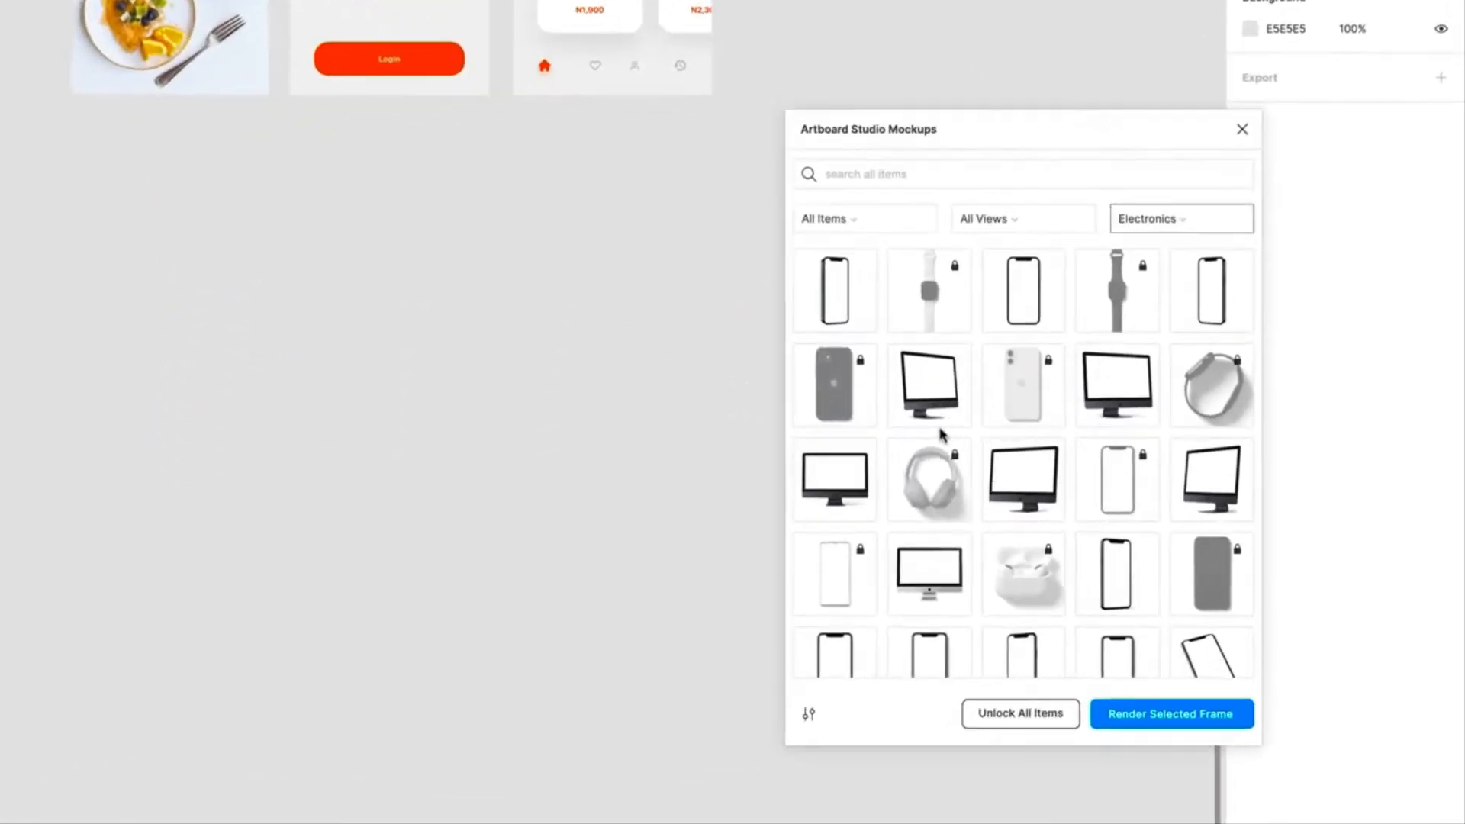
pyautogui.scroll(-5, 941, 435)
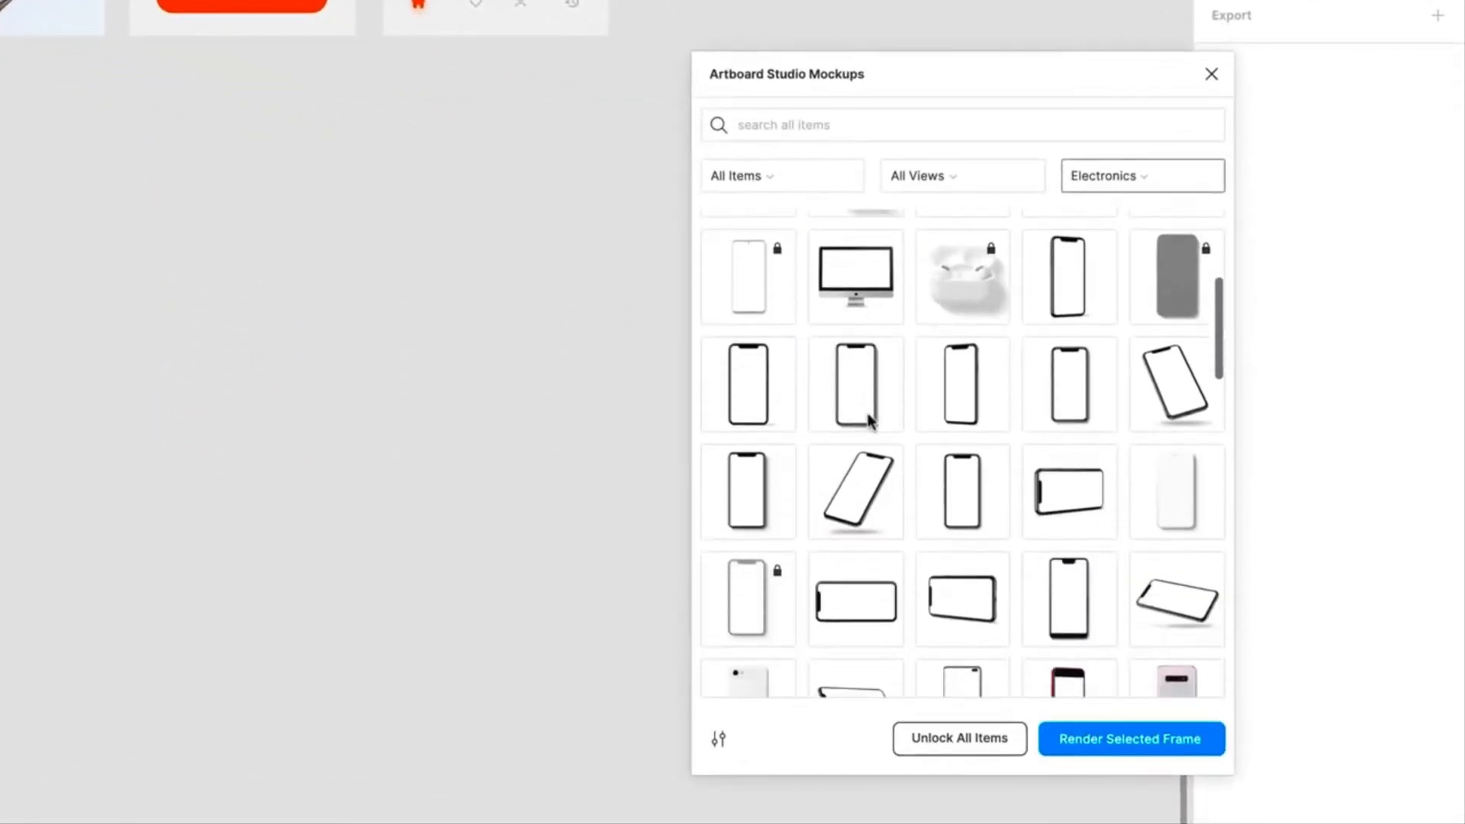
pyautogui.scroll(5, 941, 435)
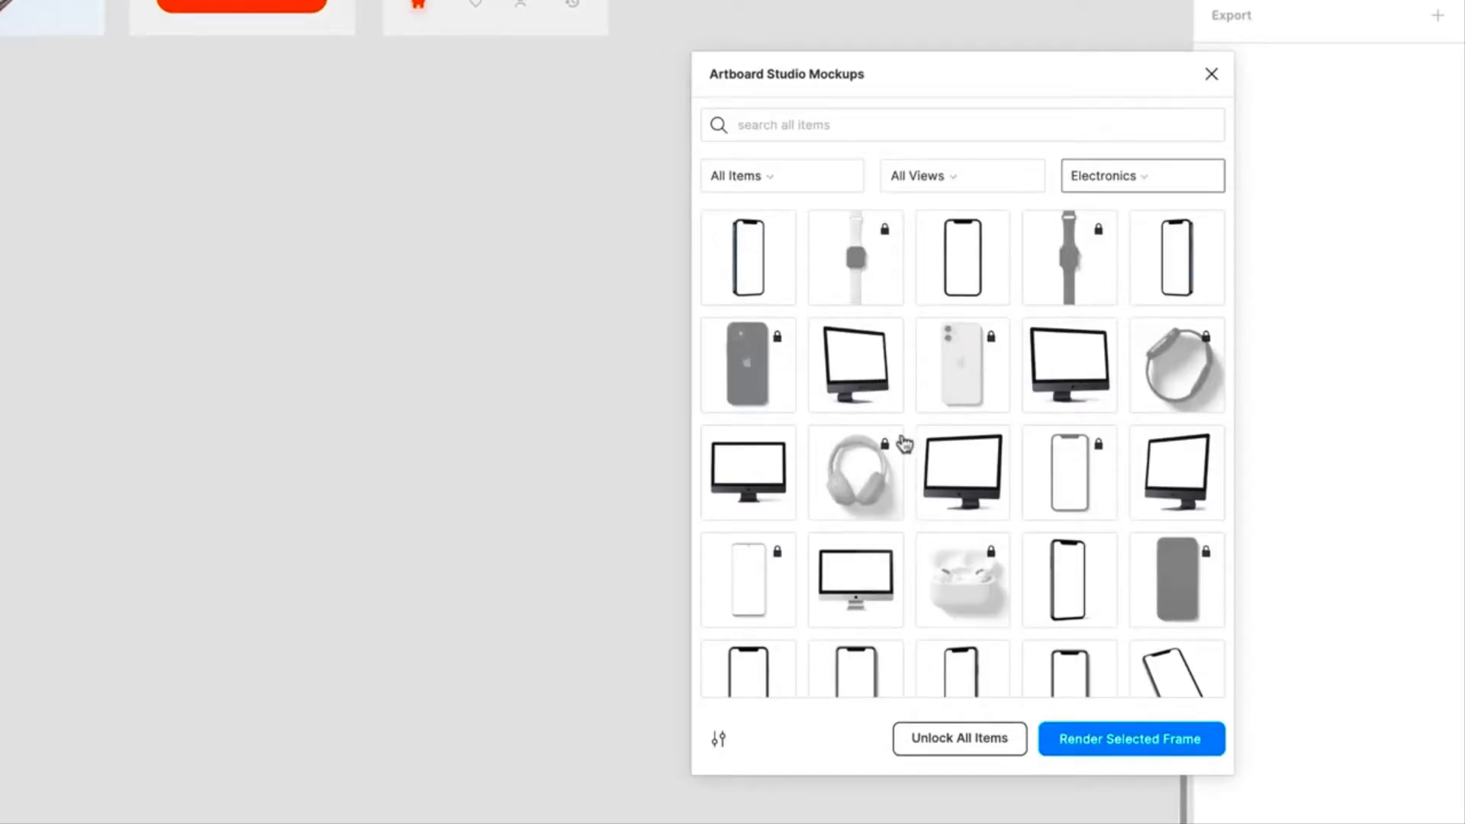
pyautogui.scroll(-5, 946, 437)
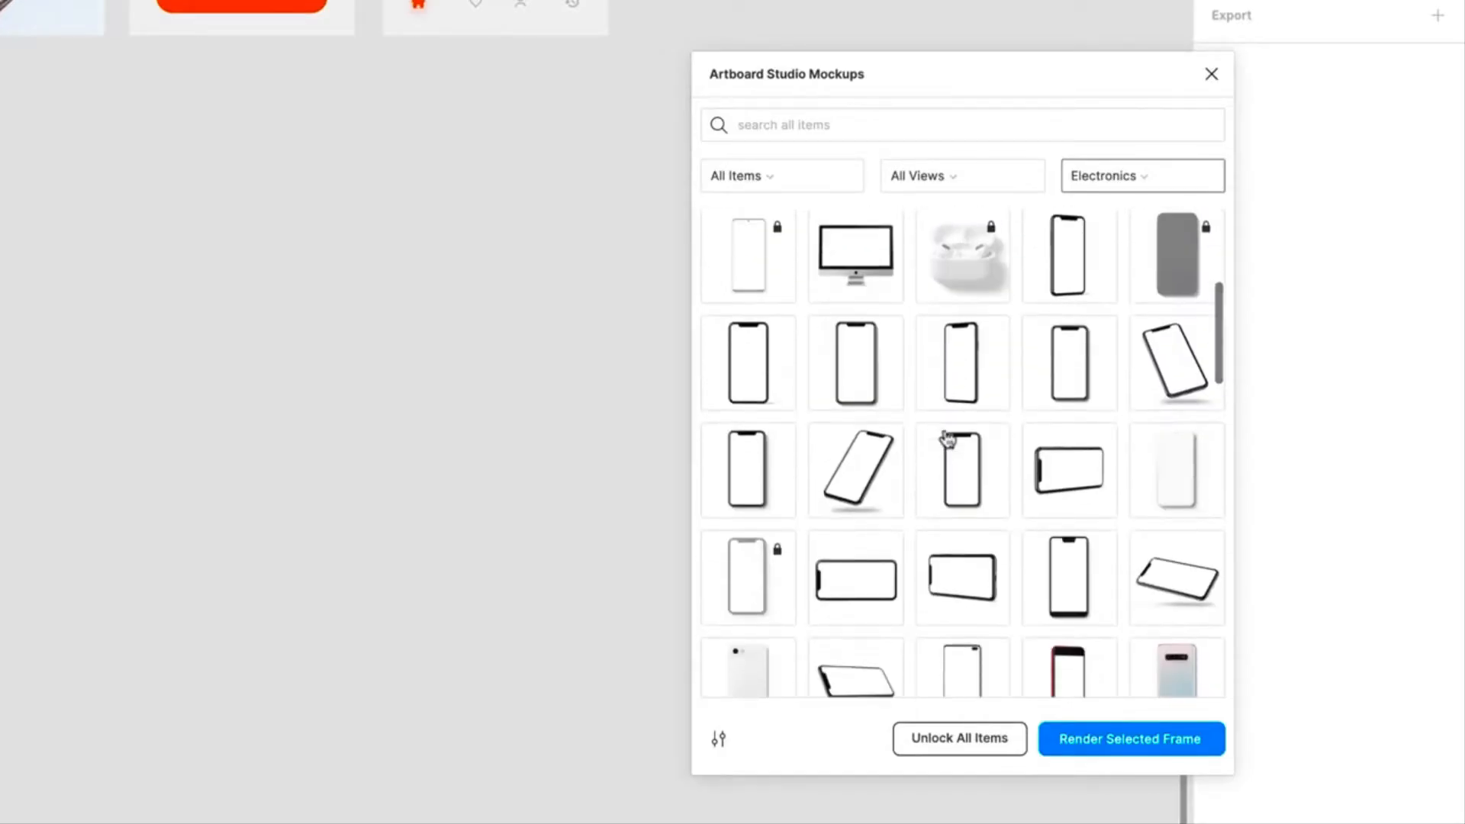
pyautogui.scroll(5, 946, 437)
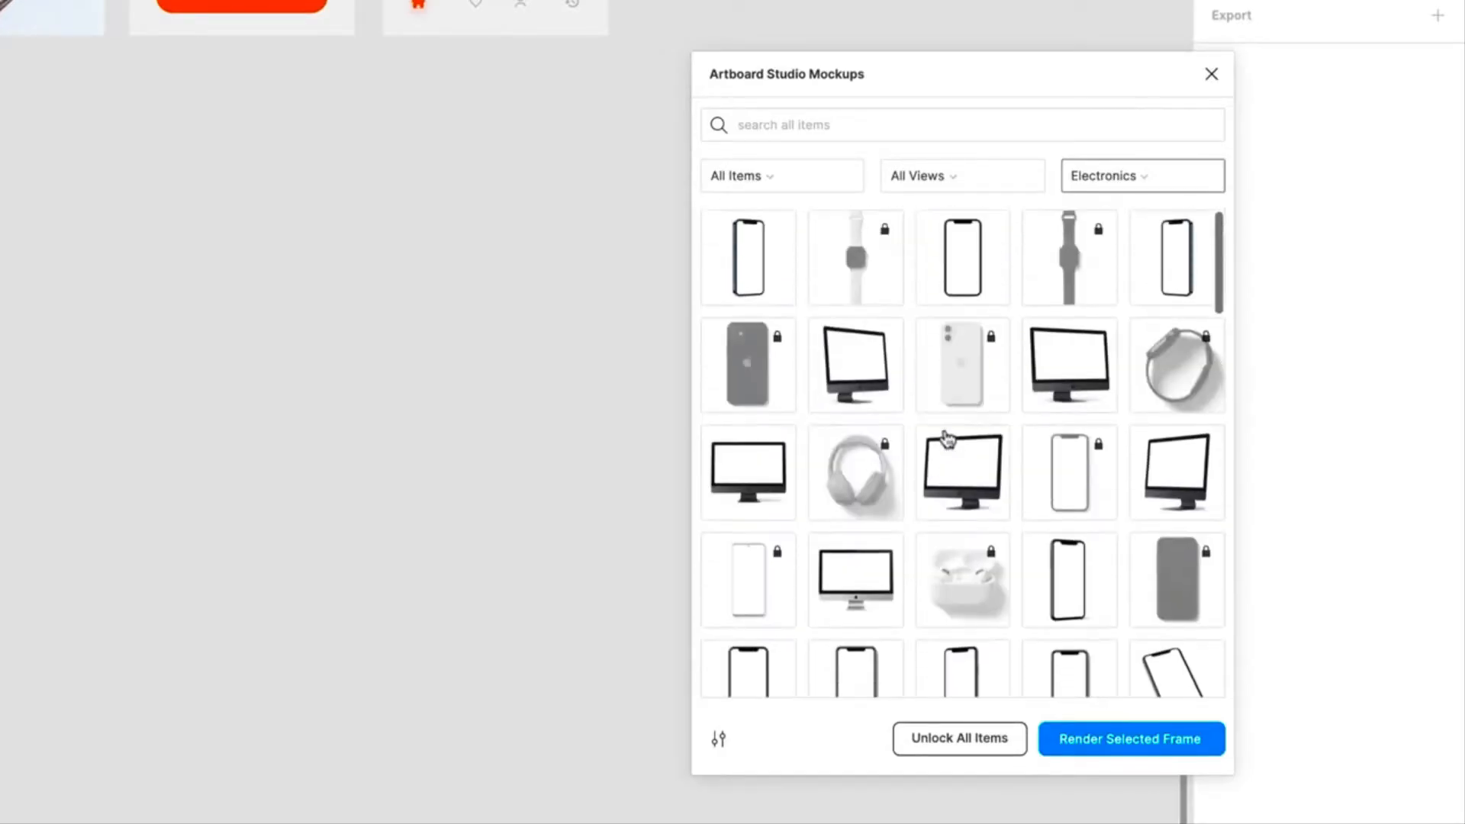
pyautogui.click(806, 180)
pyautogui.click(773, 246)
pyautogui.scroll(-10, 905, 529)
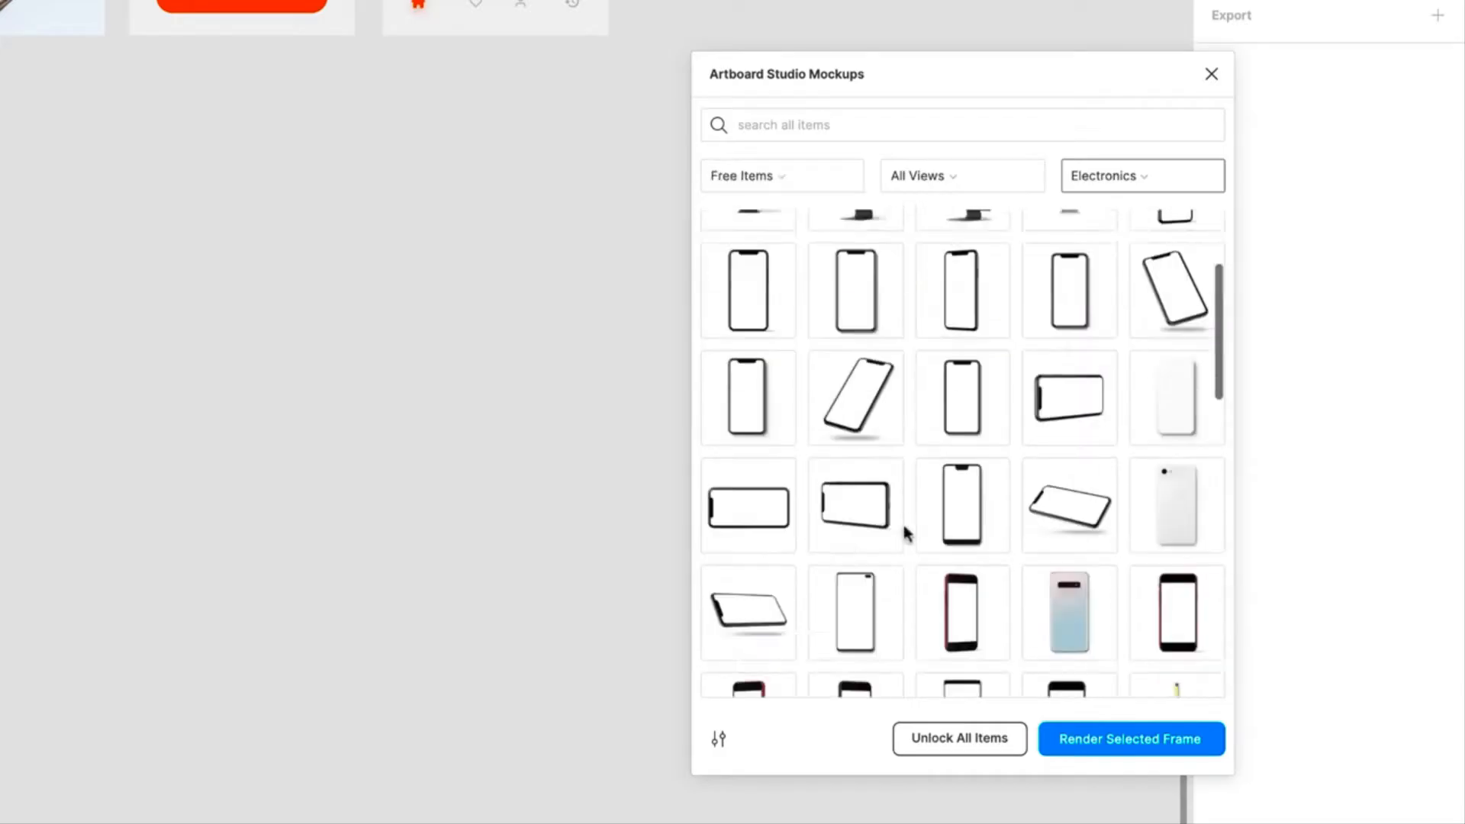
pyautogui.scroll(10, 905, 531)
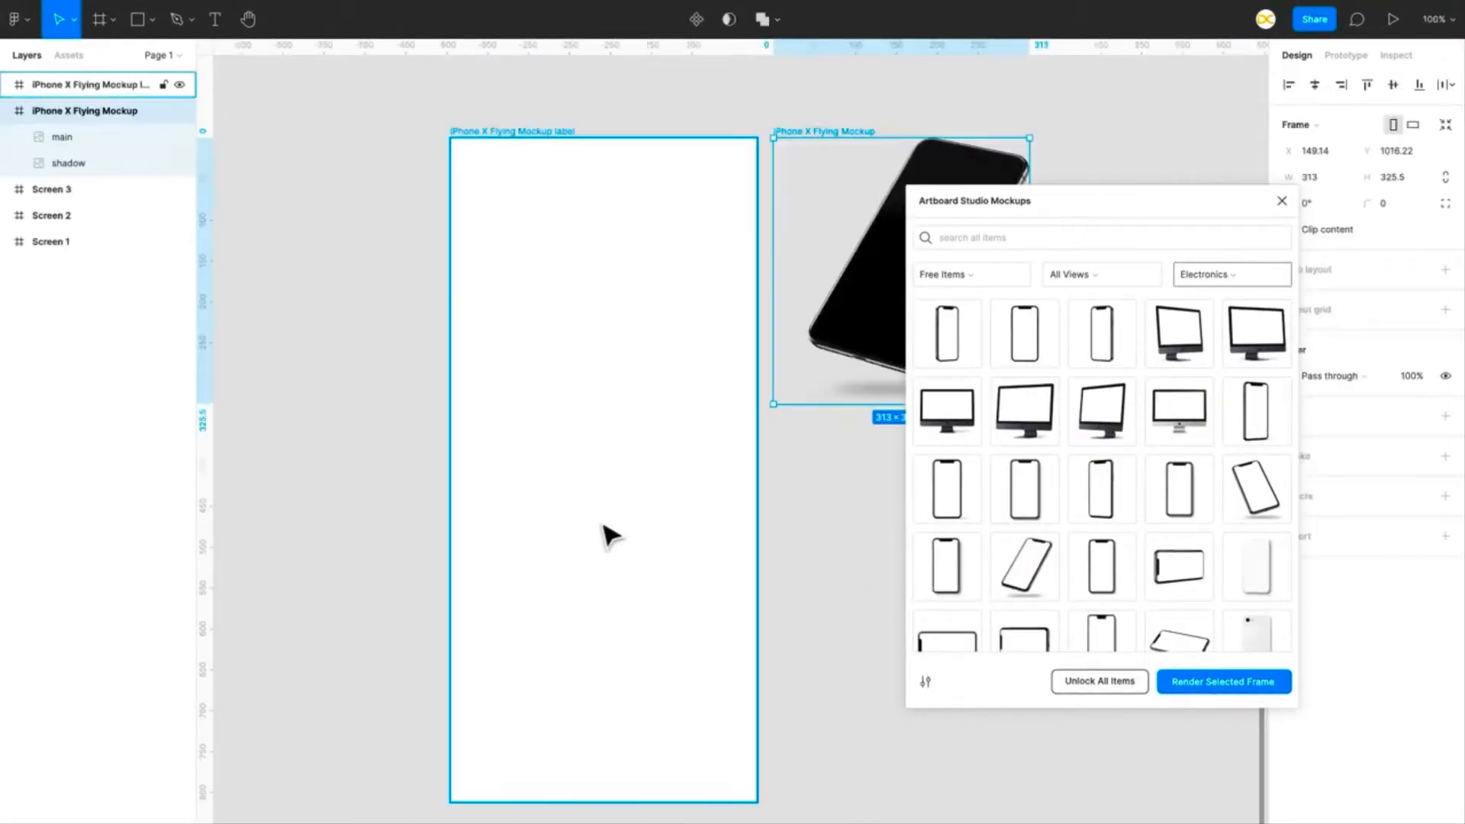
# Step: Place a copy of Screen 1 inside the blank iPhone X Flying Mockup label frame
pyautogui.scroll(-5, 603, 524)
pyautogui.scroll(4, 602, 524)
pyautogui.scroll(-2, 607, 527)
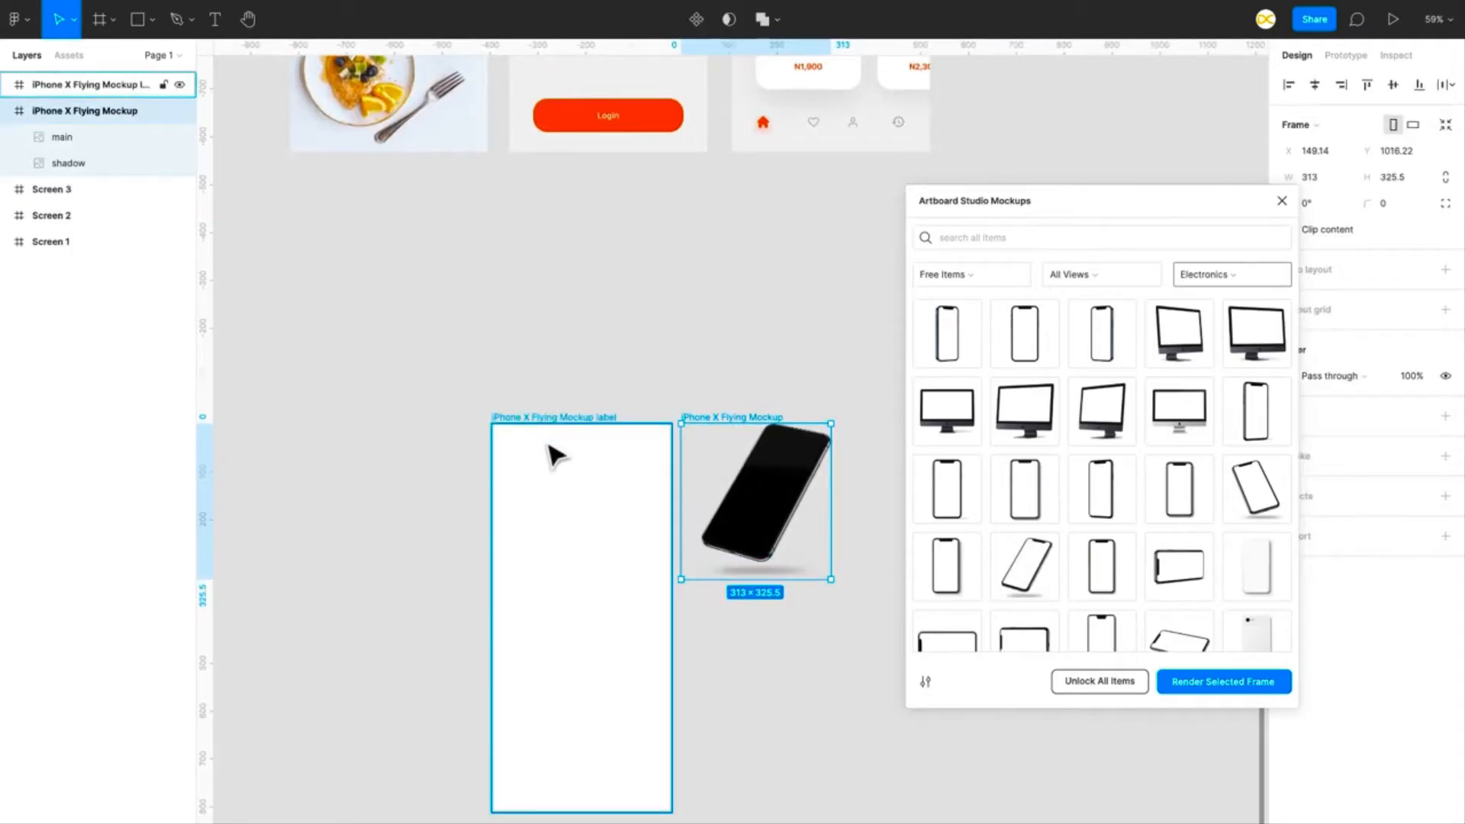
pyautogui.scroll(1, 648, 474)
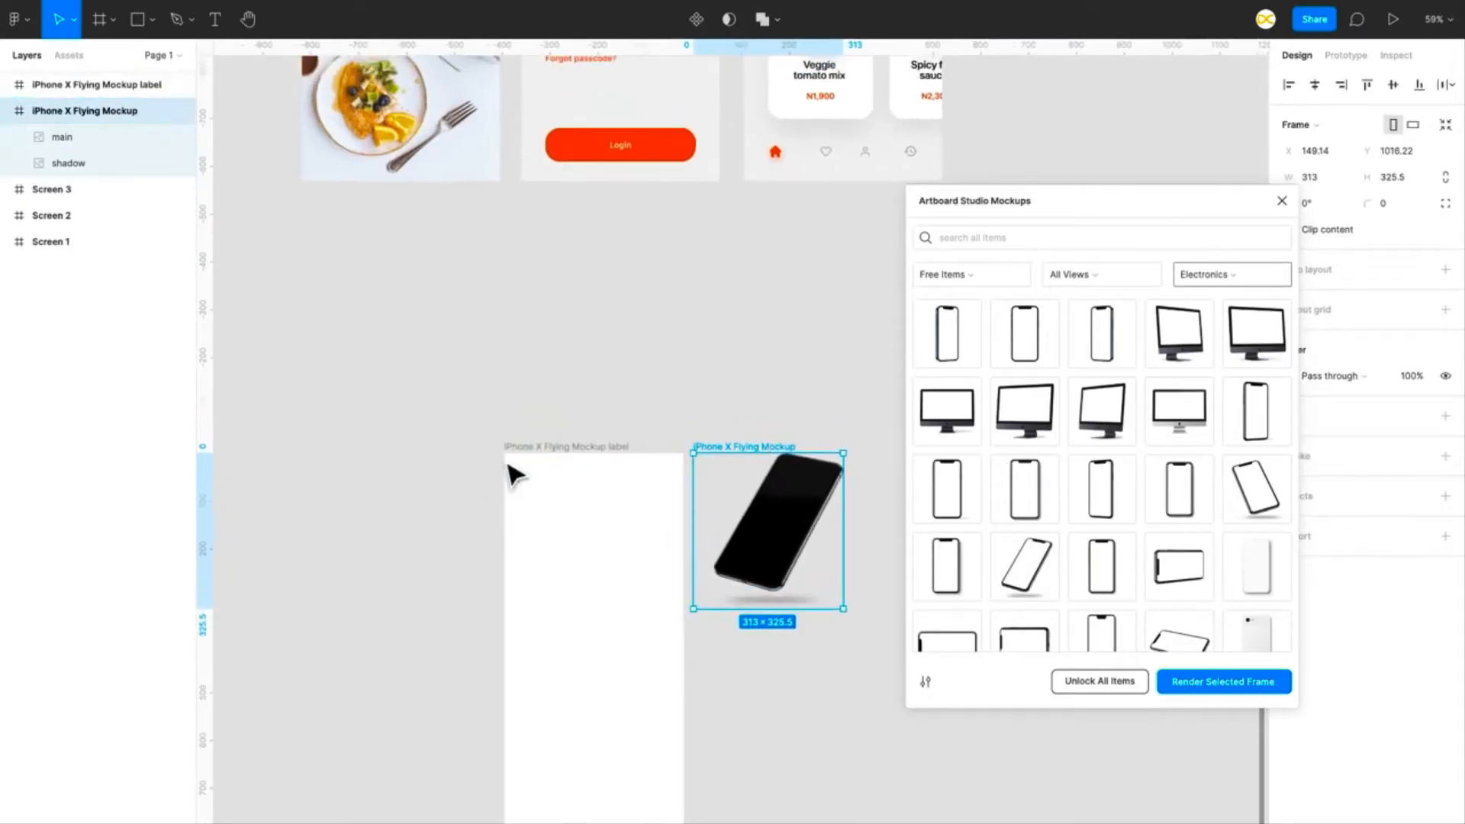
pyautogui.scroll(-3, 589, 538)
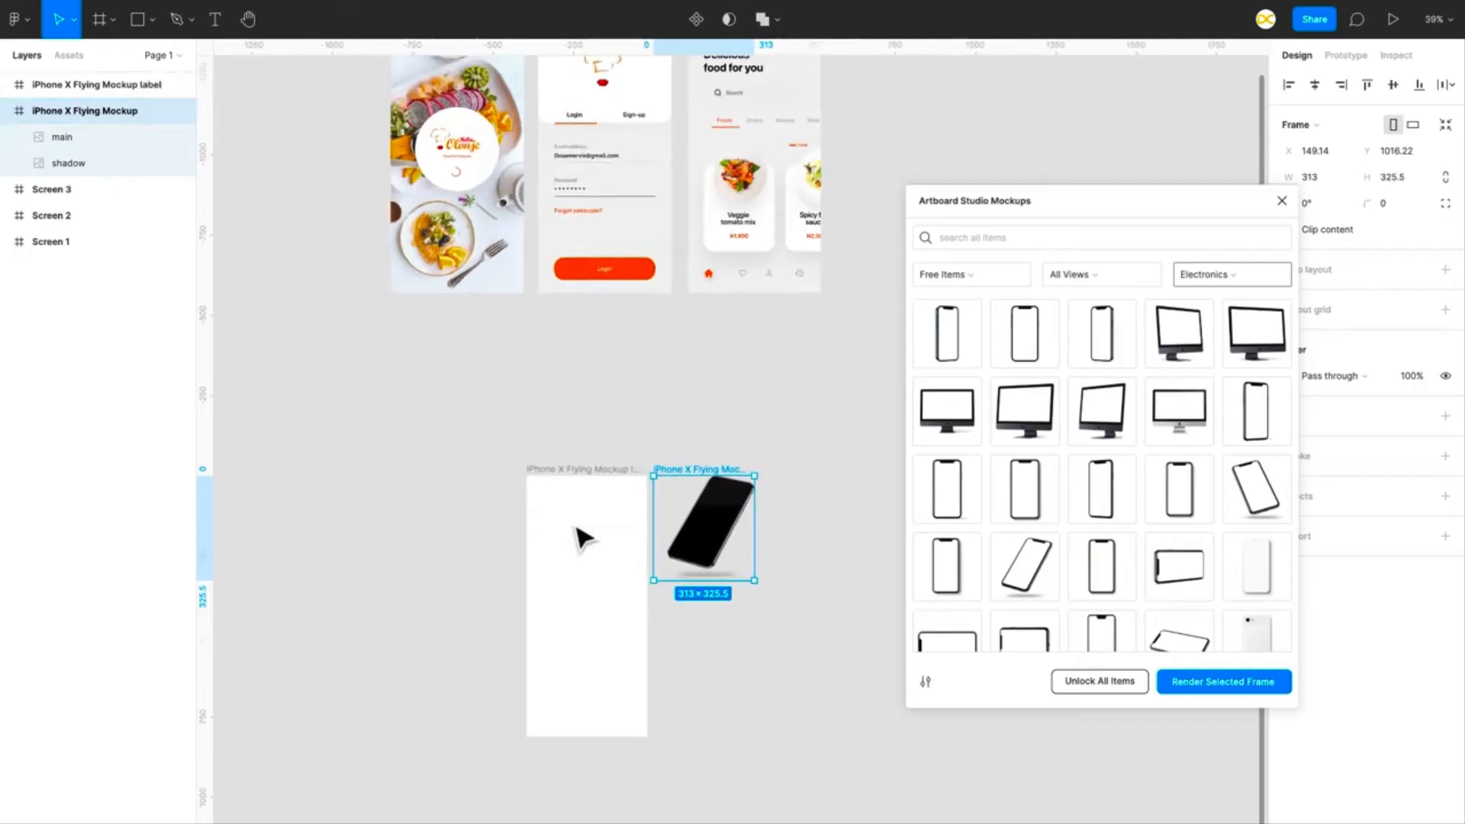
pyautogui.scroll(-2, 579, 539)
pyautogui.moveTo(484, 204); pyautogui.dragTo(587, 563)
pyautogui.scroll(3, 602, 687)
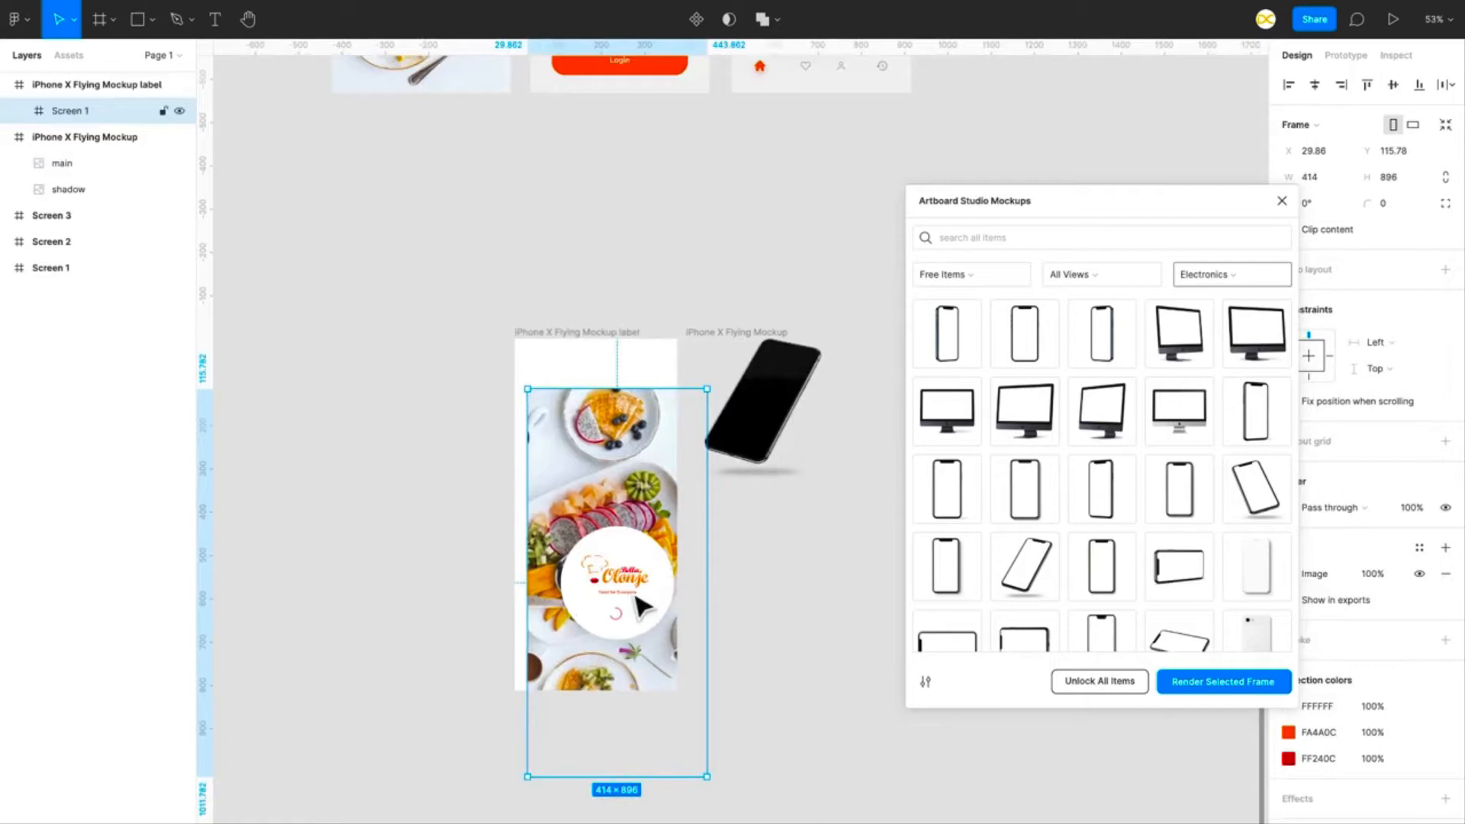
# Step: Align the Screen 1 copy with the label frame's top-left corner and scale it down to fill the frame, about 375 × 812
pyautogui.moveTo(683, 578); pyautogui.dragTo(669, 528)
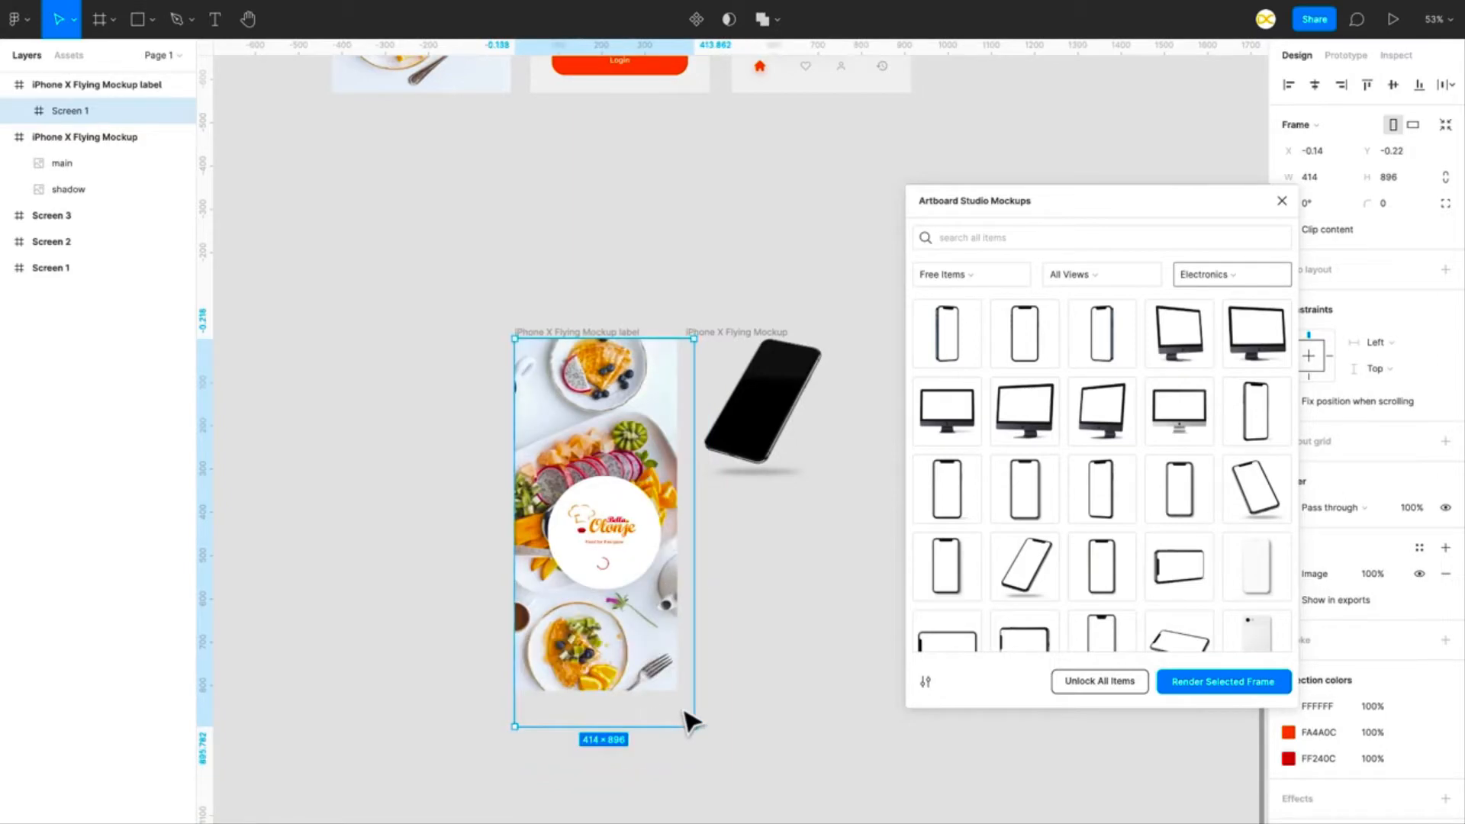
pyautogui.moveTo(686, 726); pyautogui.dragTo(672, 693)
pyautogui.click(714, 624)
# Step: Render the label frame containing Screen 1 onto the iPhone X Flying Mockup
pyautogui.scroll(5, 714, 624)
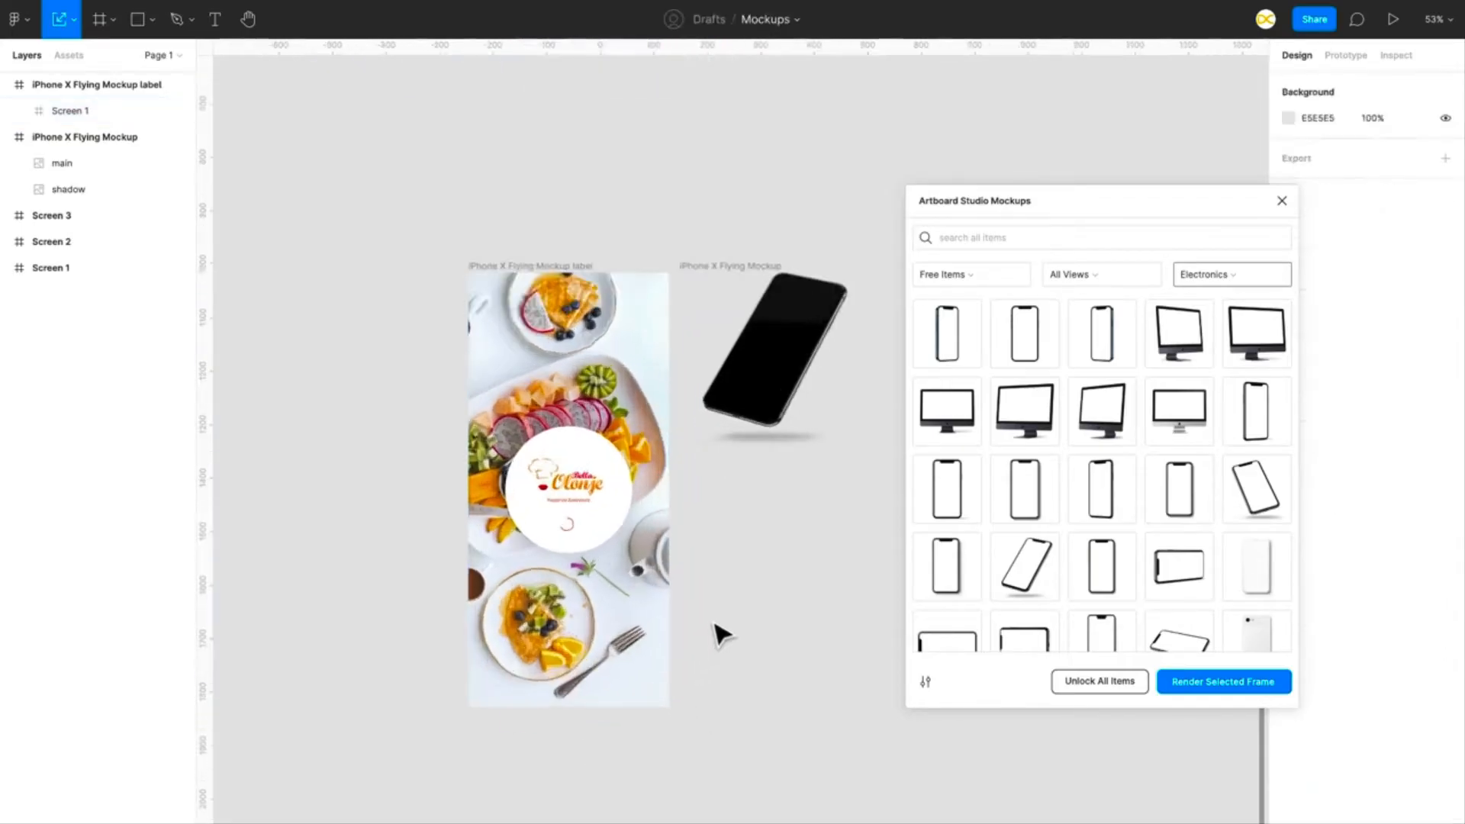
pyautogui.scroll(-2, 715, 624)
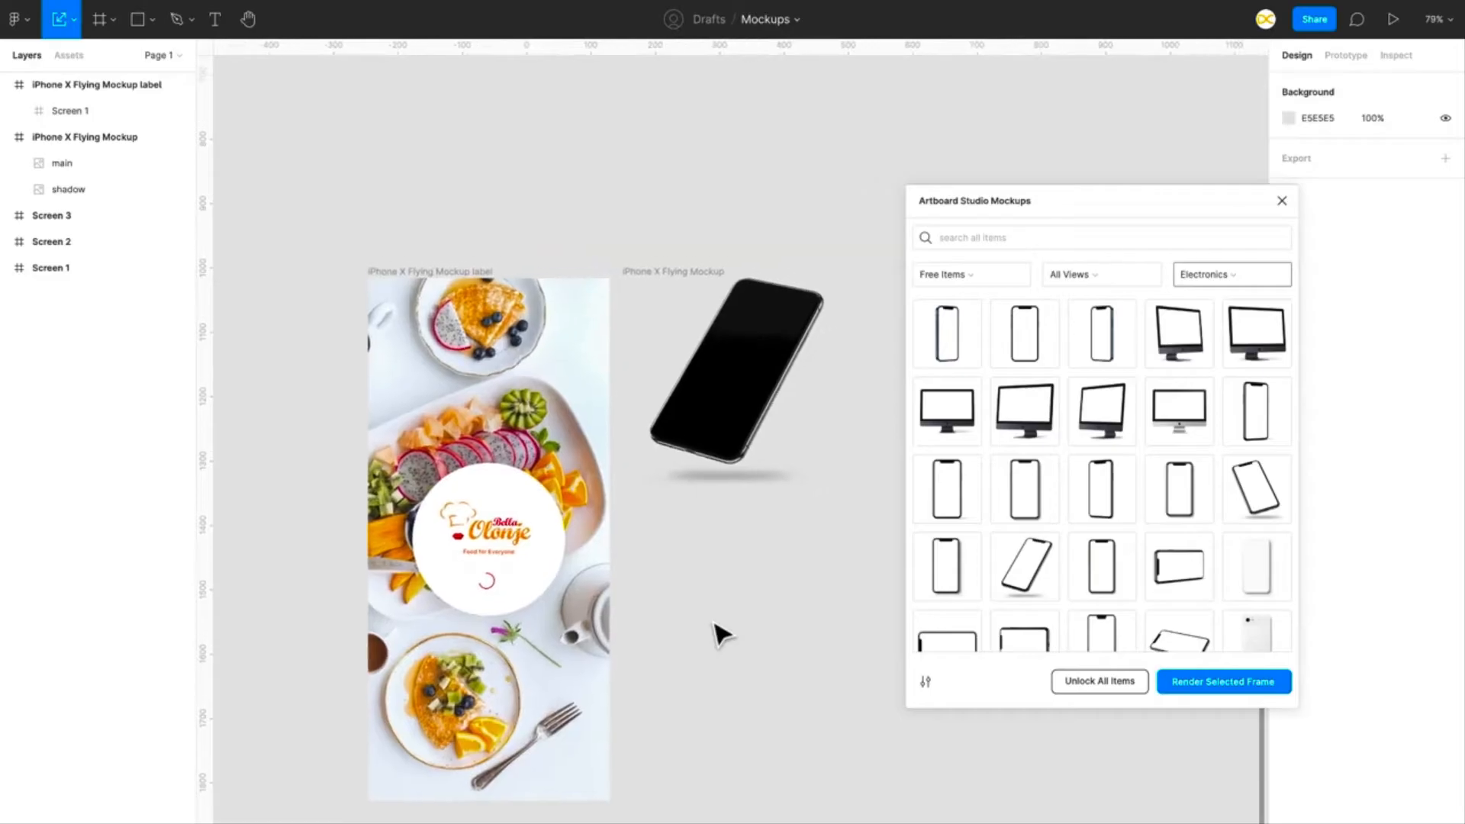
pyautogui.click(424, 274)
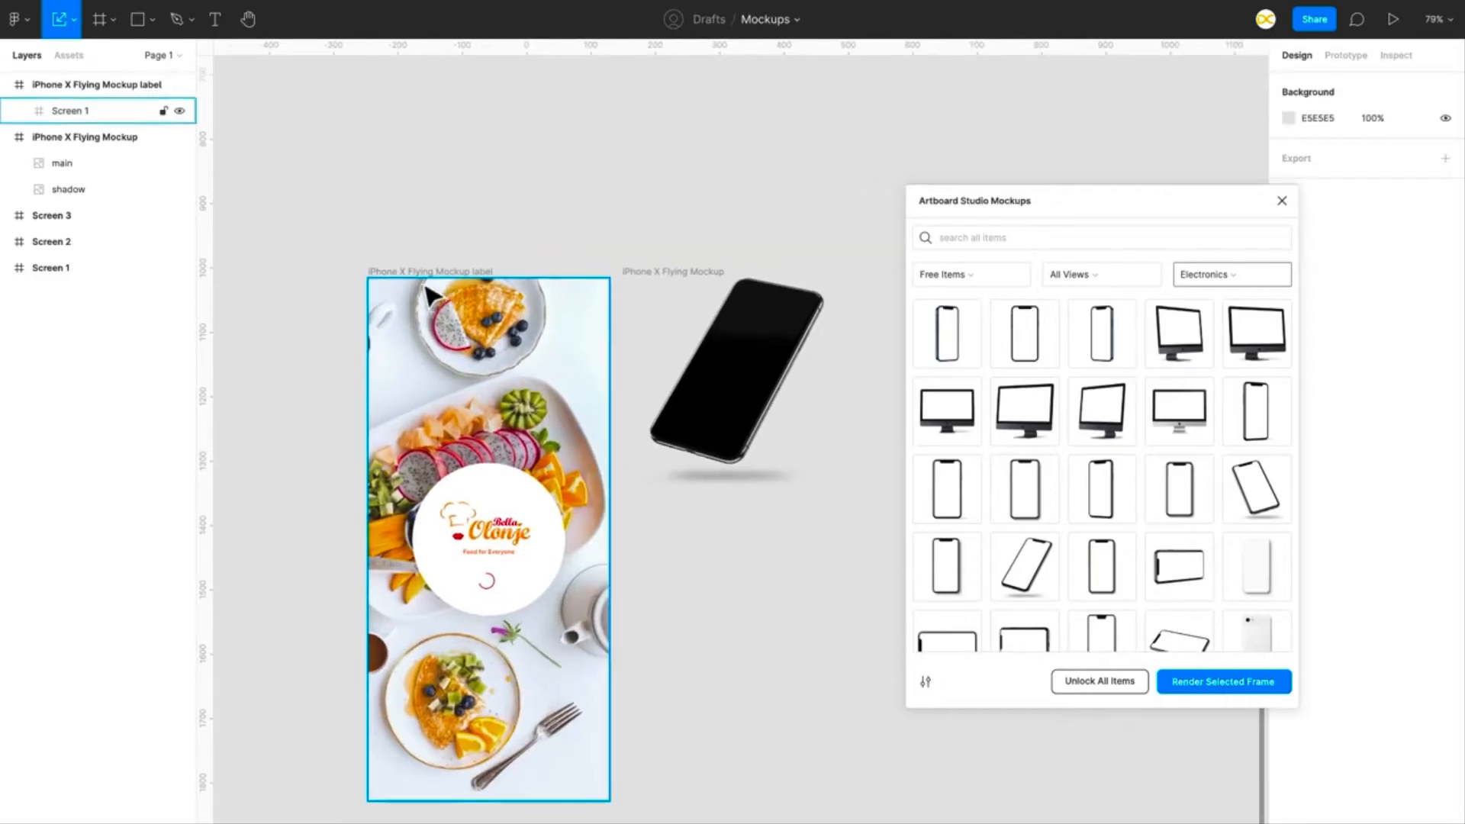
pyautogui.click(1221, 681)
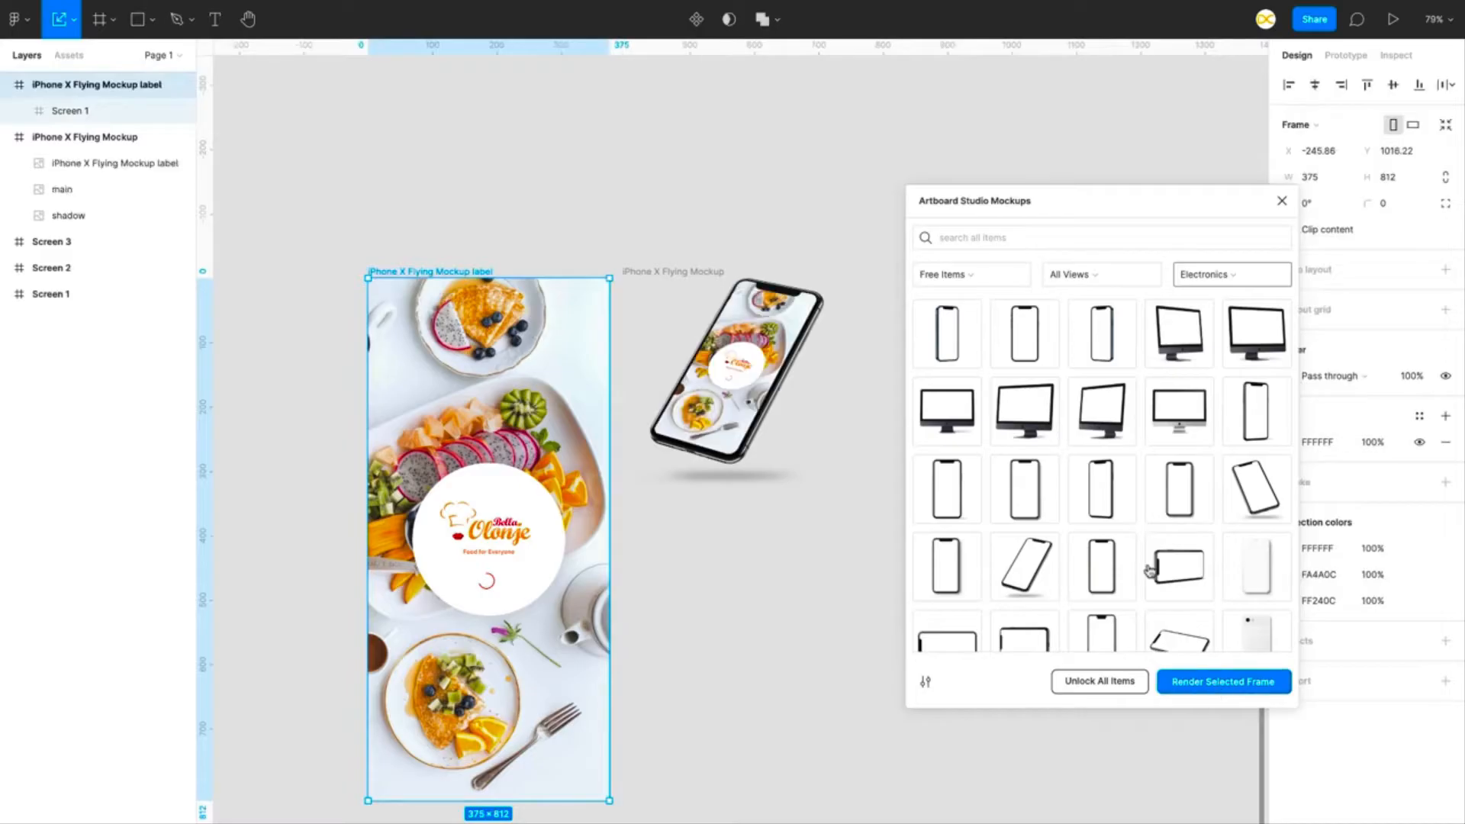
pyautogui.scroll(3, 778, 351)
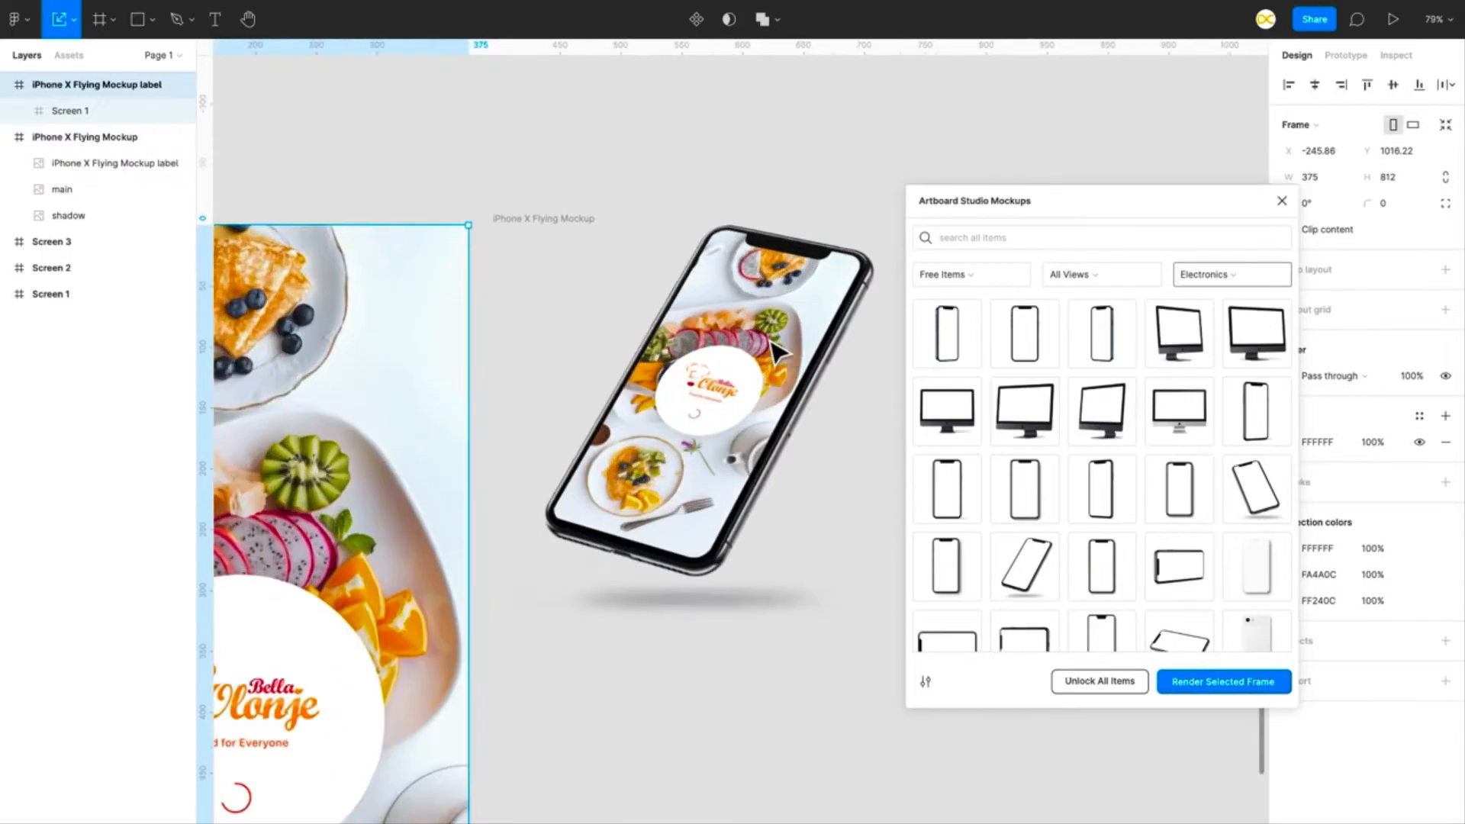
pyautogui.scroll(-3, 776, 353)
pyautogui.hscroll(3, 772, 343)
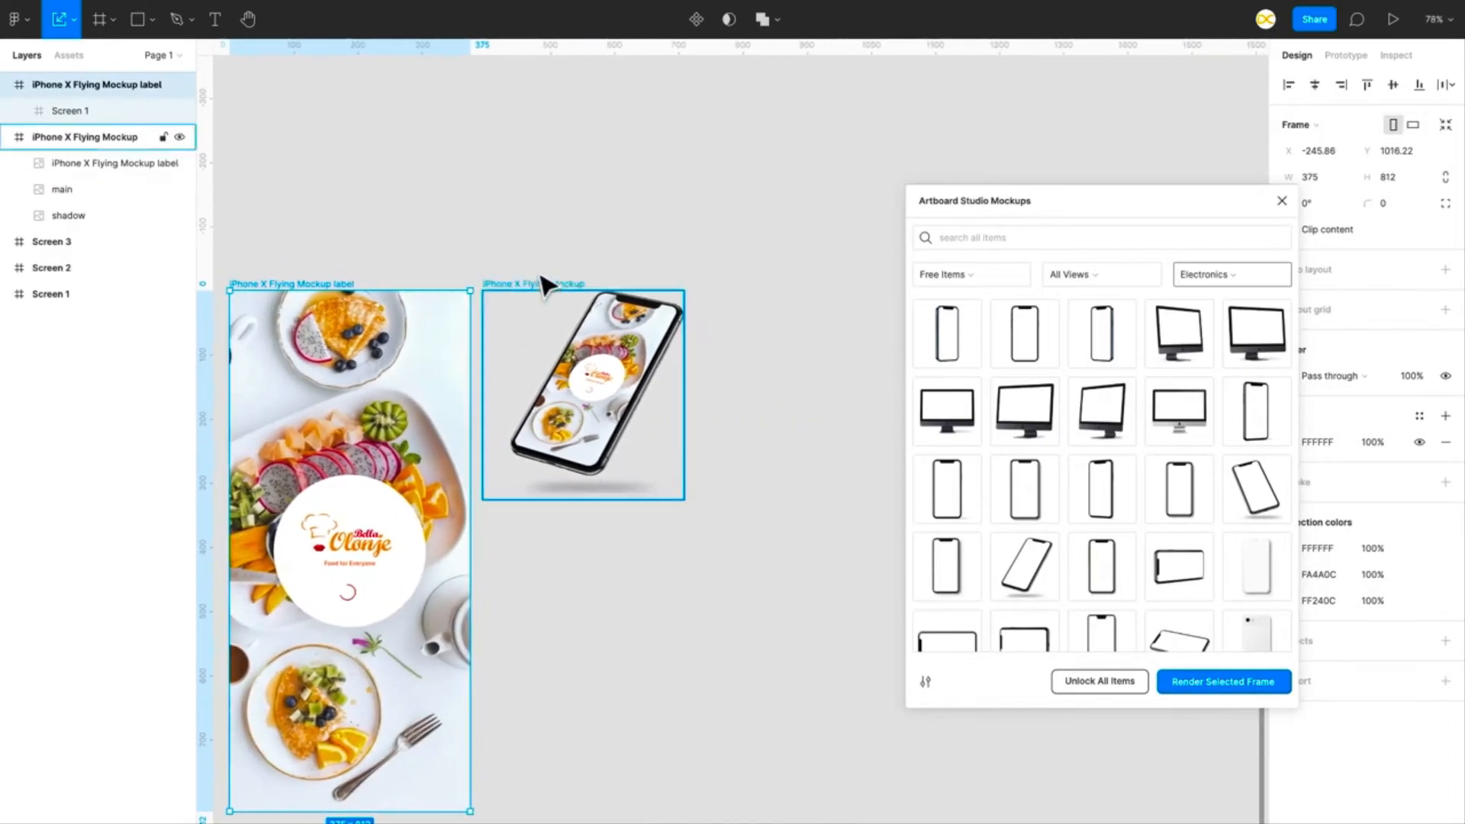
# Step: Add a second iPhone X Flying Mockup tilted the opposite way and render a copy of Screen 3, fitted to its label frame, onto it
pyautogui.click(500, 286)
pyautogui.click(290, 296)
pyautogui.scroll(-5, 288, 294)
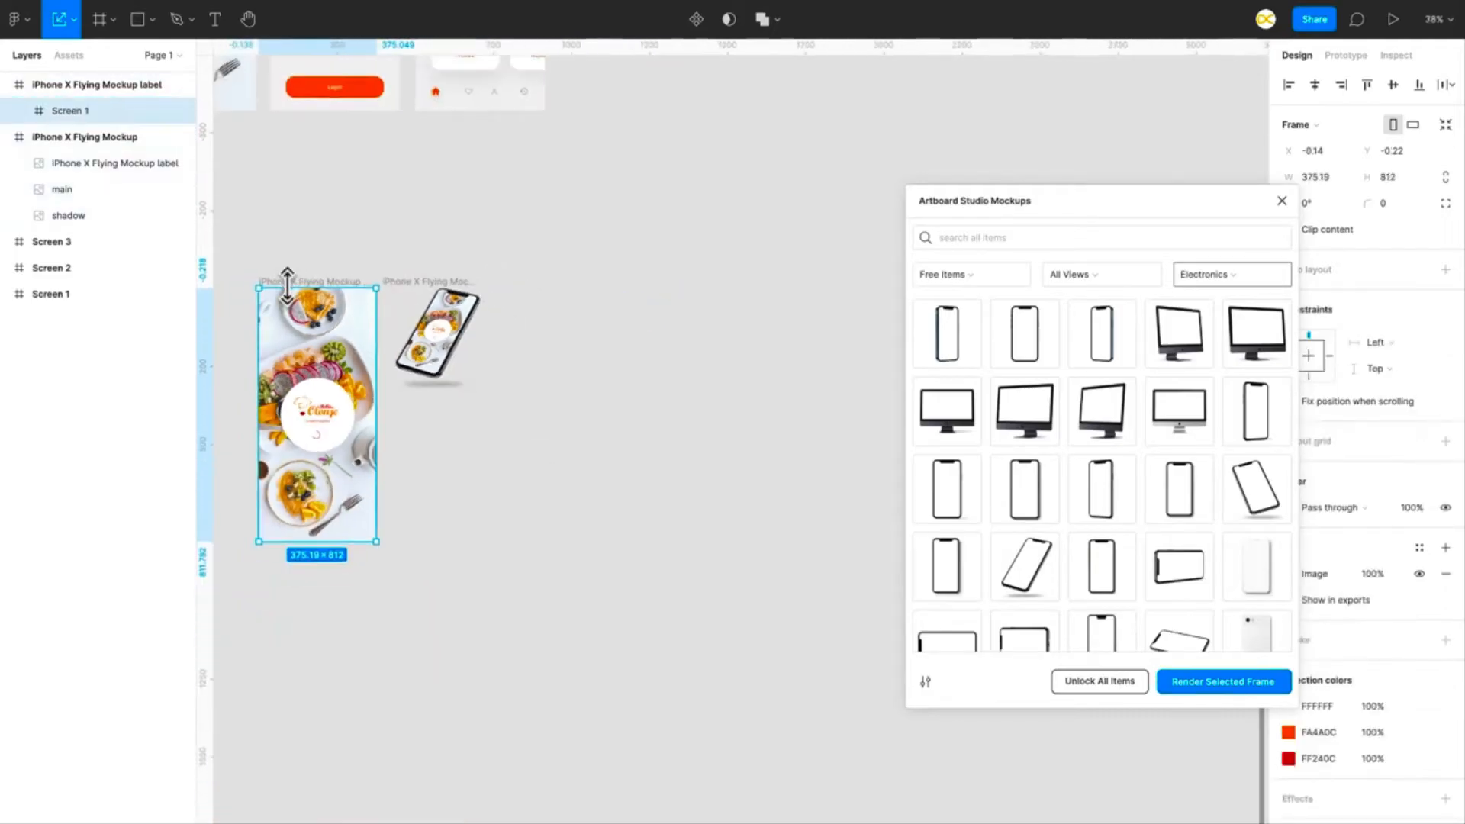
pyautogui.scroll(3, 292, 302)
pyautogui.hscroll(-2, 292, 302)
pyautogui.scroll(-2, 1118, 504)
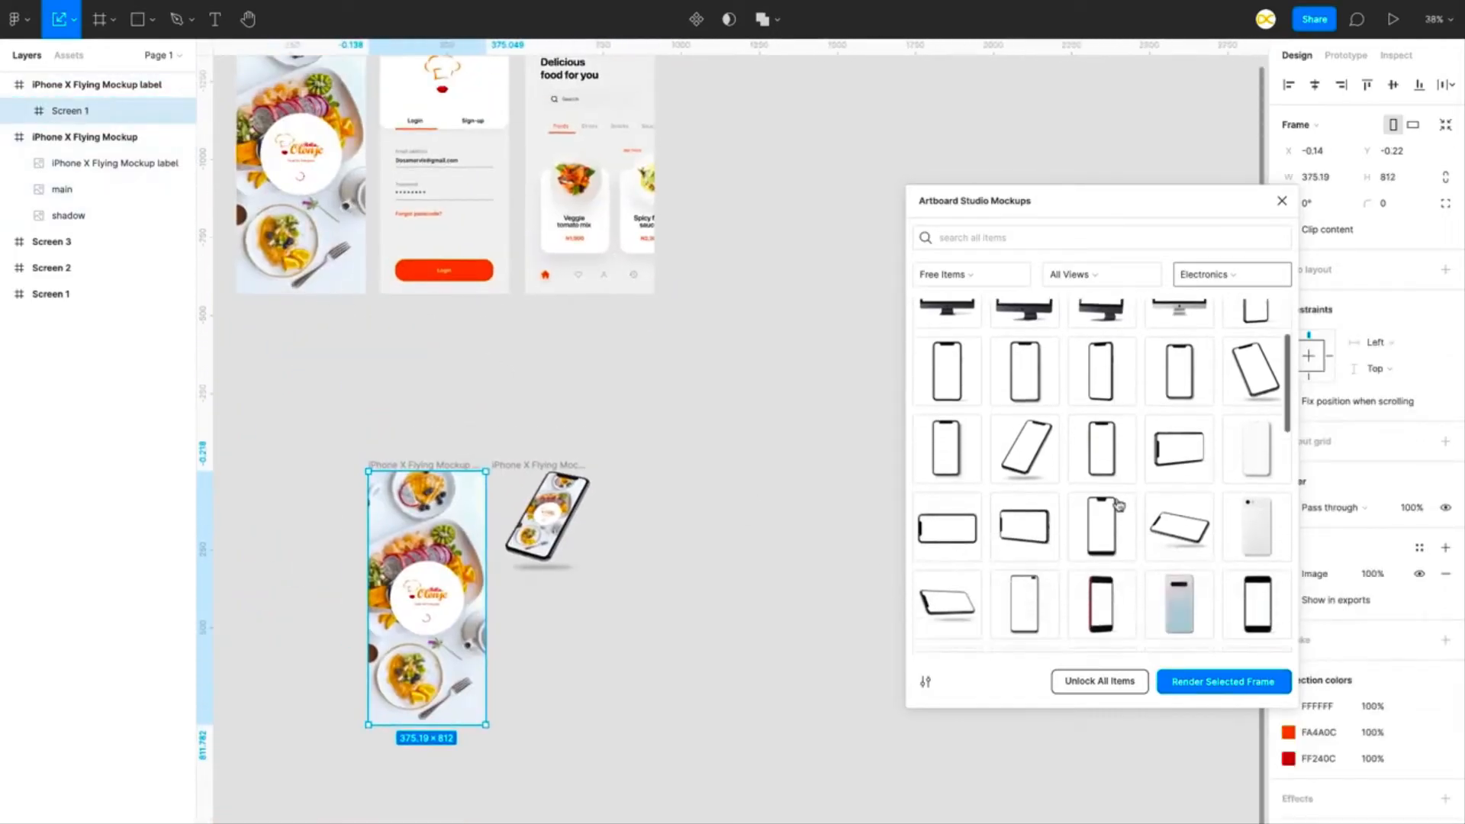
pyautogui.scroll(2, 1118, 504)
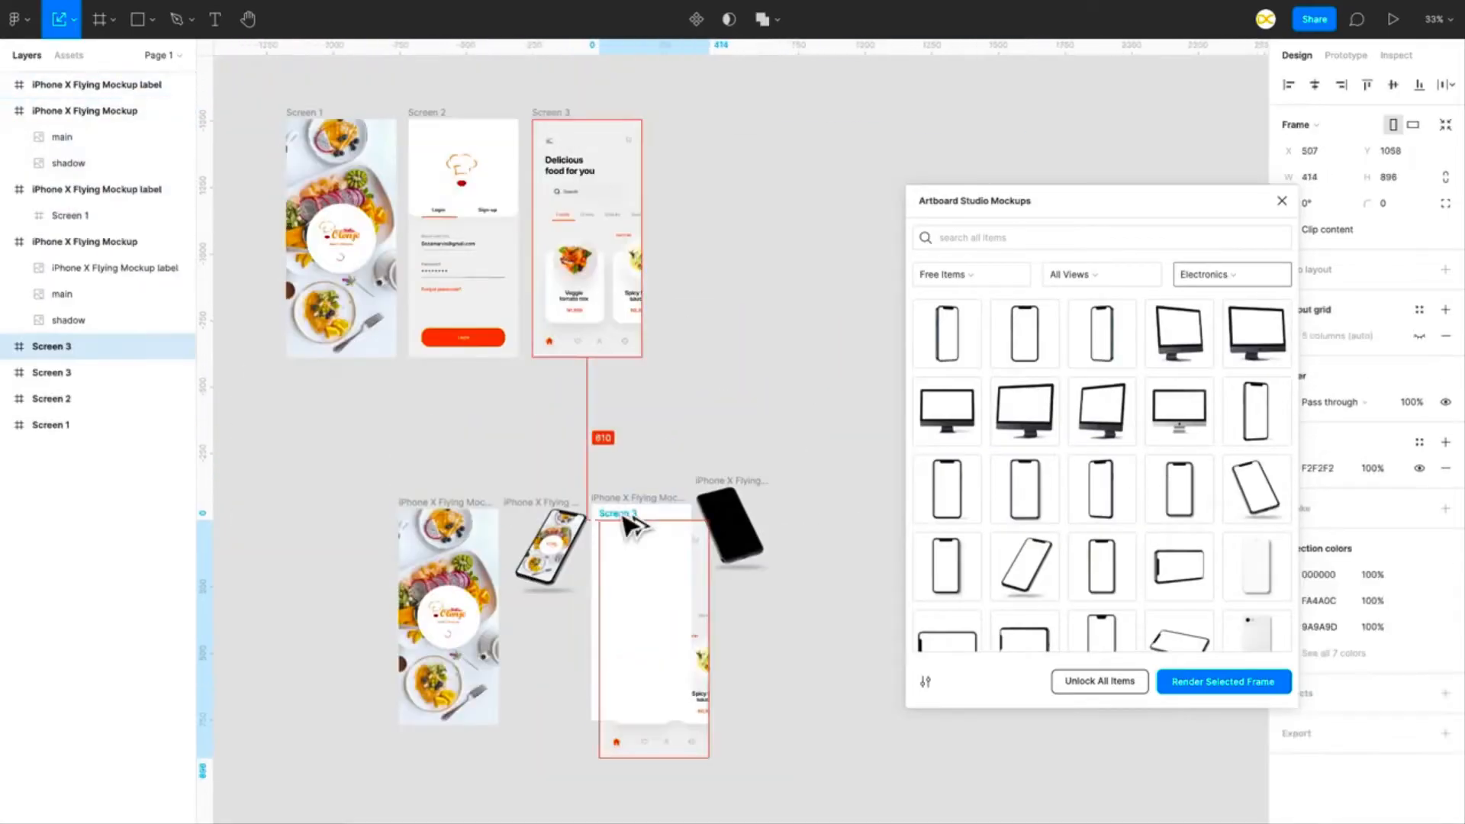
pyautogui.moveTo(634, 523); pyautogui.dragTo(672, 549)
pyautogui.scroll(-2, 580, 549)
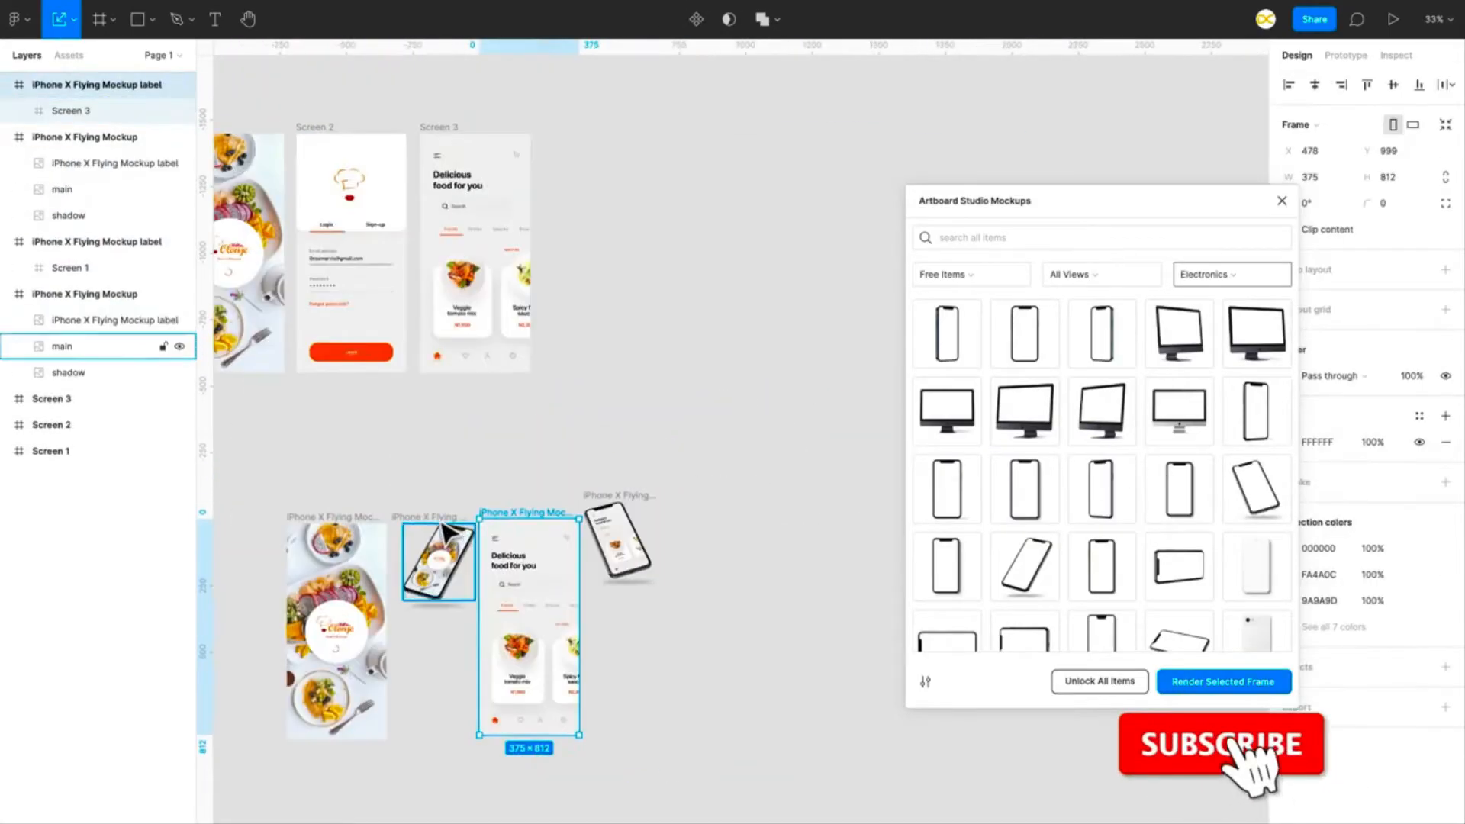
# Step: Move the Screen 1 phone so it slightly overlaps the Screen 3 phone's right side, and place the Screen 3 label frame beside Screen 1's
pyautogui.click(429, 527)
pyautogui.moveTo(429, 526); pyautogui.dragTo(655, 504)
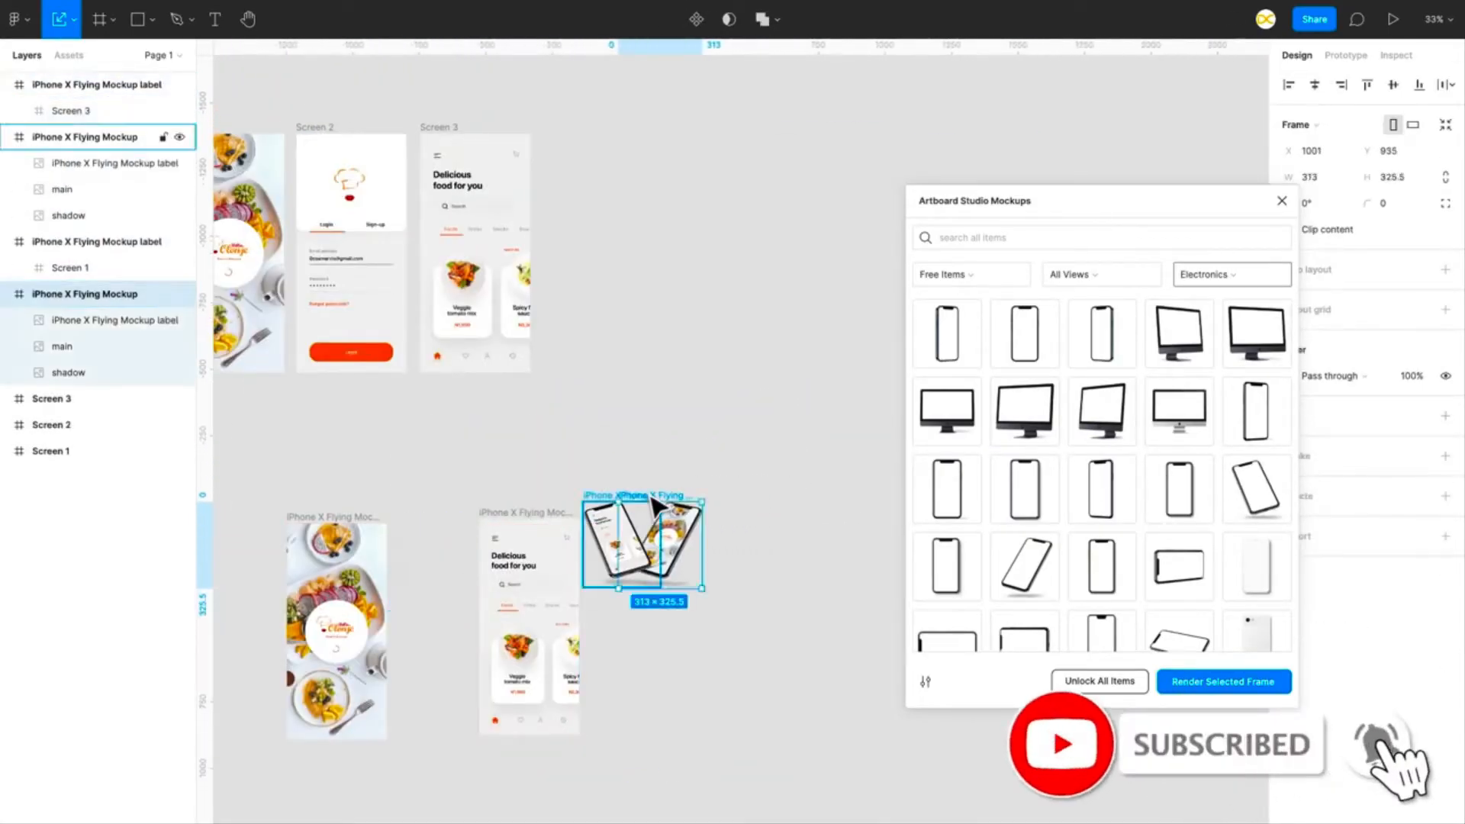
pyautogui.moveTo(524, 507); pyautogui.dragTo(458, 517)
pyautogui.scroll(5, 660, 584)
pyautogui.scroll(1, 664, 595)
pyautogui.moveTo(530, 319); pyautogui.dragTo(564, 328)
pyautogui.click(592, 275)
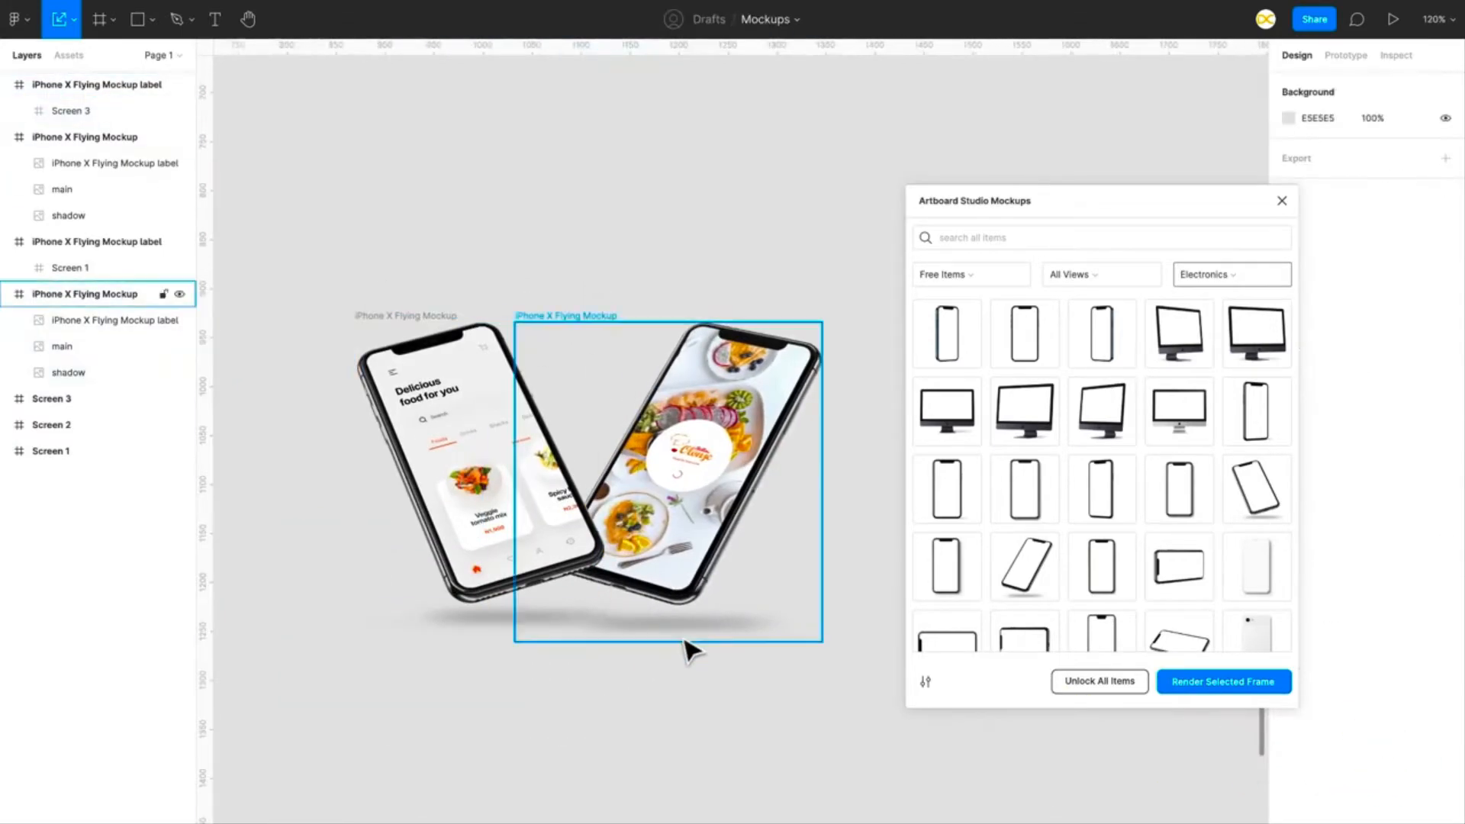
# Step: Close the Artboard Studio Mockups plugin and open the Clay Mockups 3D plugin
pyautogui.scroll(-3, 687, 644)
pyautogui.scroll(-5, 1252, 556)
pyautogui.scroll(6, 1248, 556)
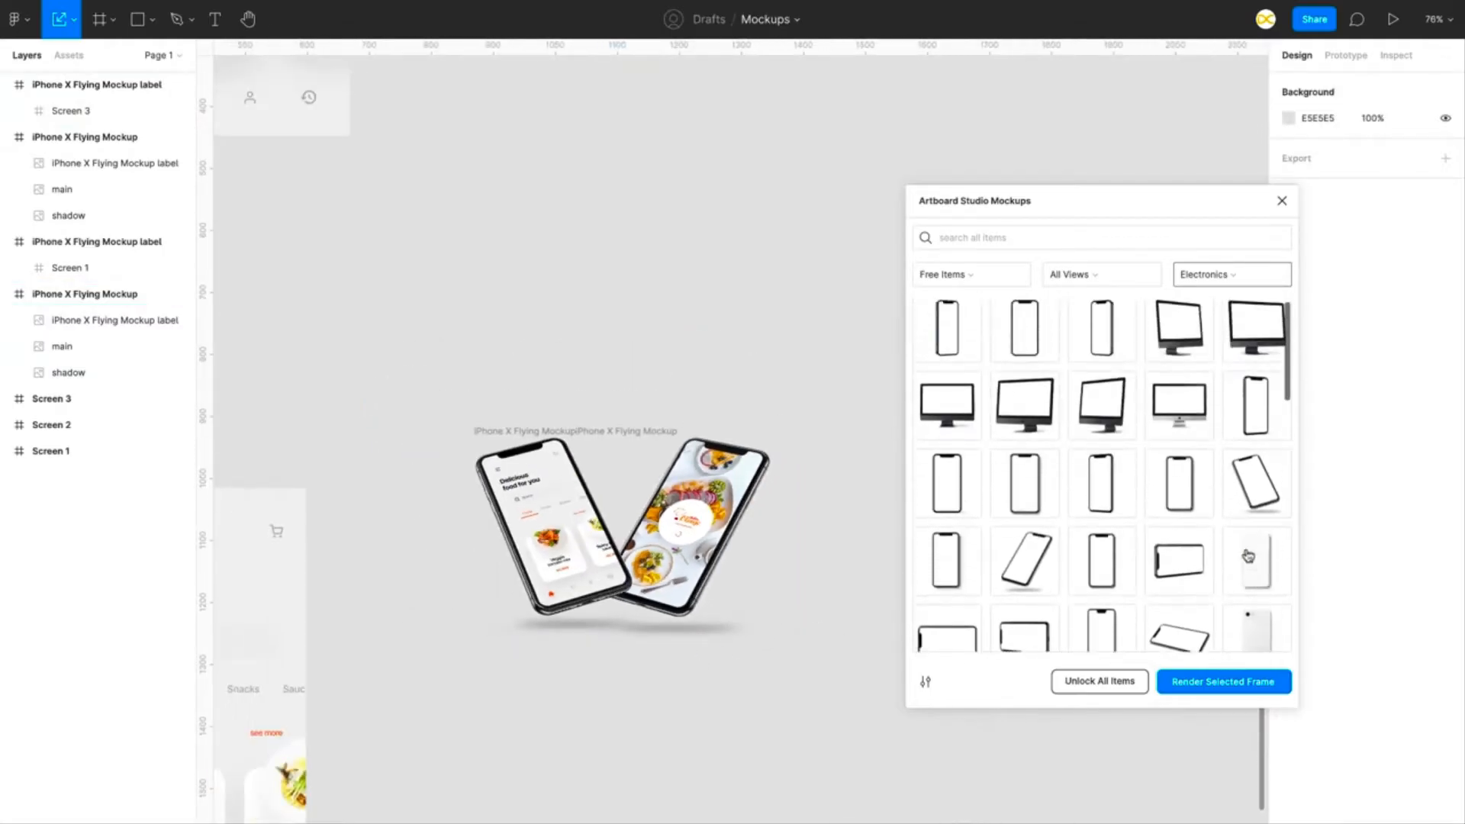
pyautogui.scroll(1, 1170, 546)
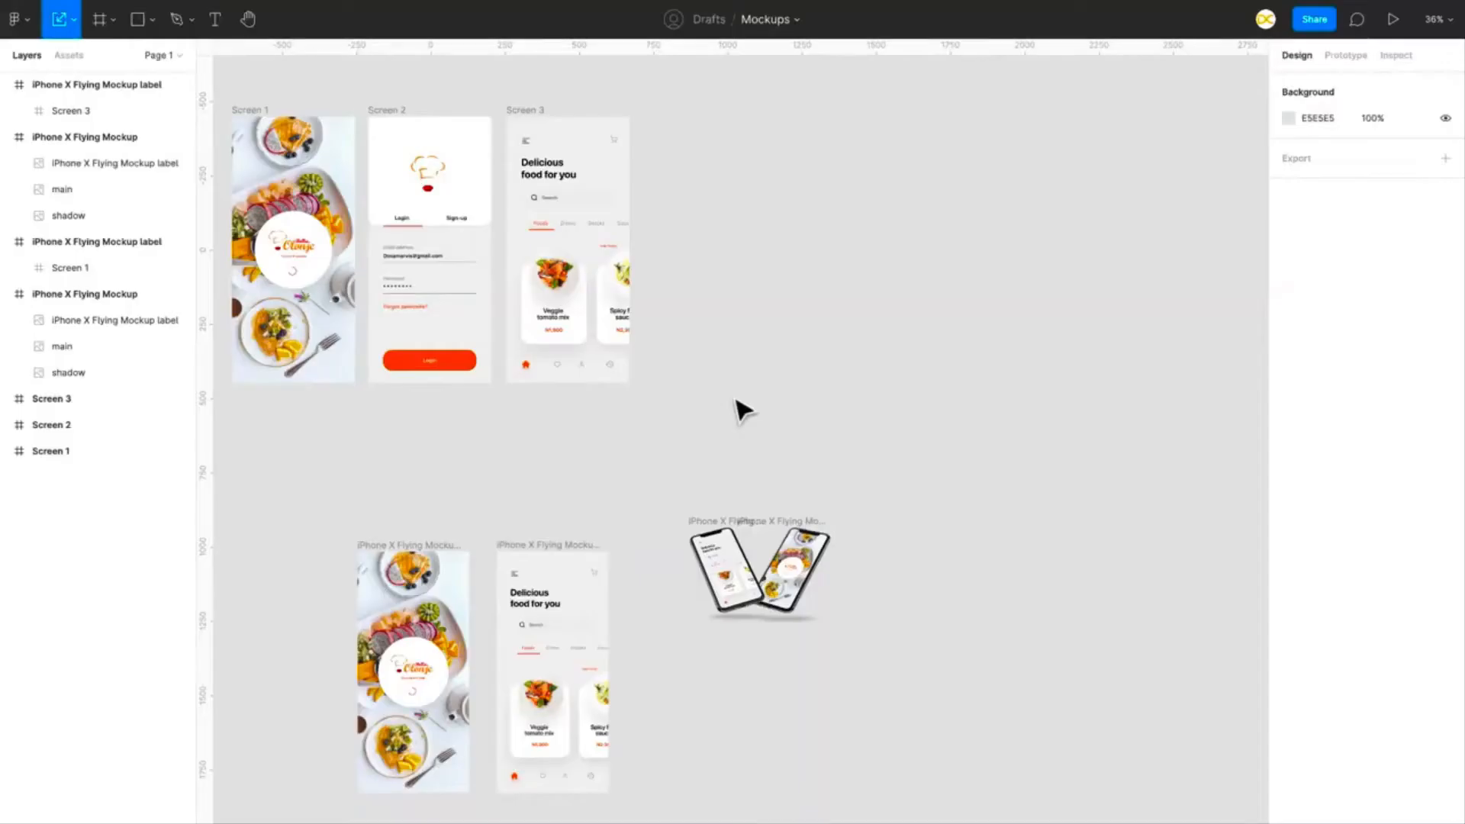
pyautogui.scroll(-4, 738, 409)
pyautogui.rightClick(757, 244)
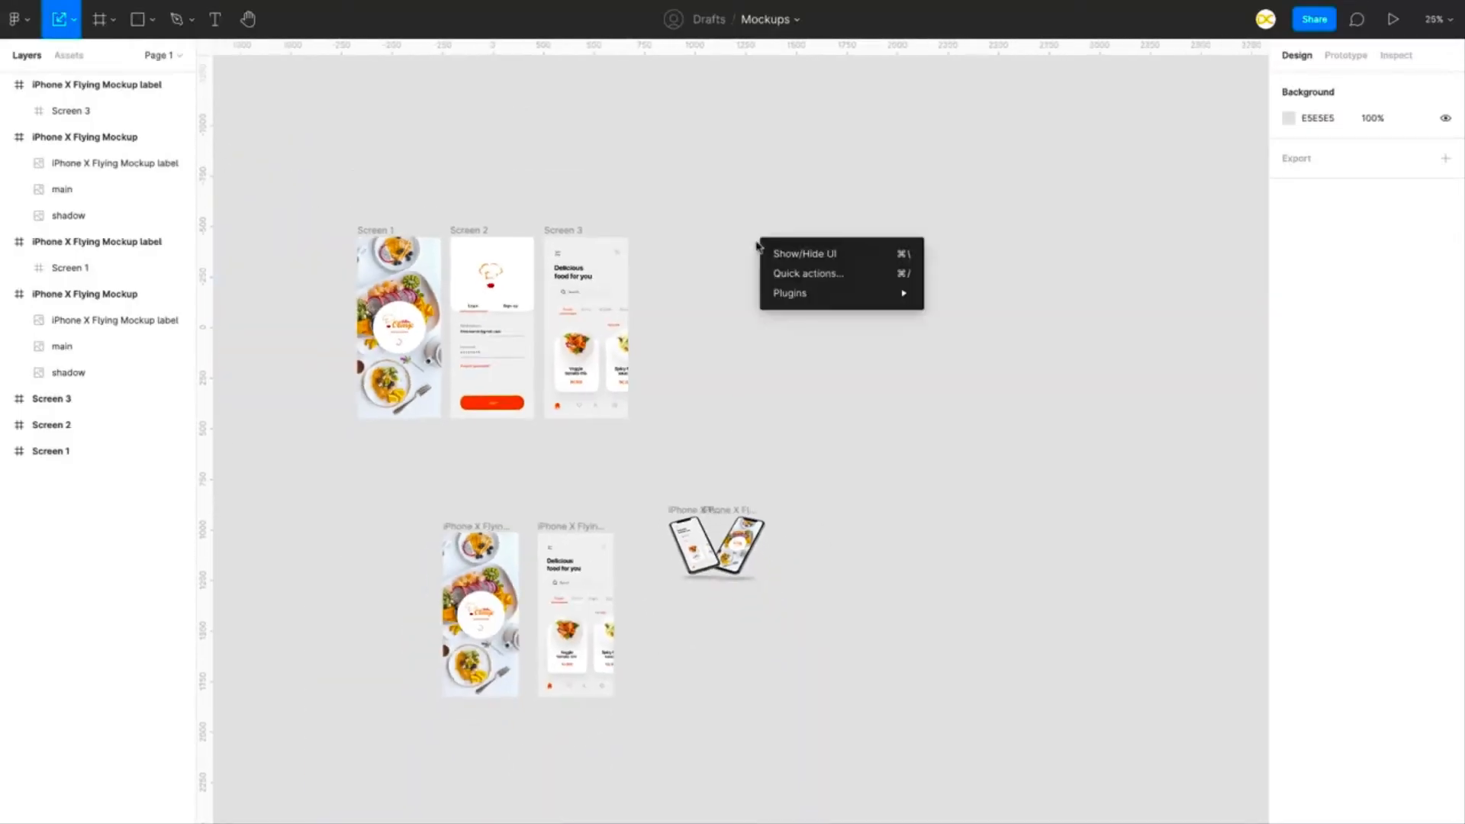
pyautogui.moveTo(857, 294)
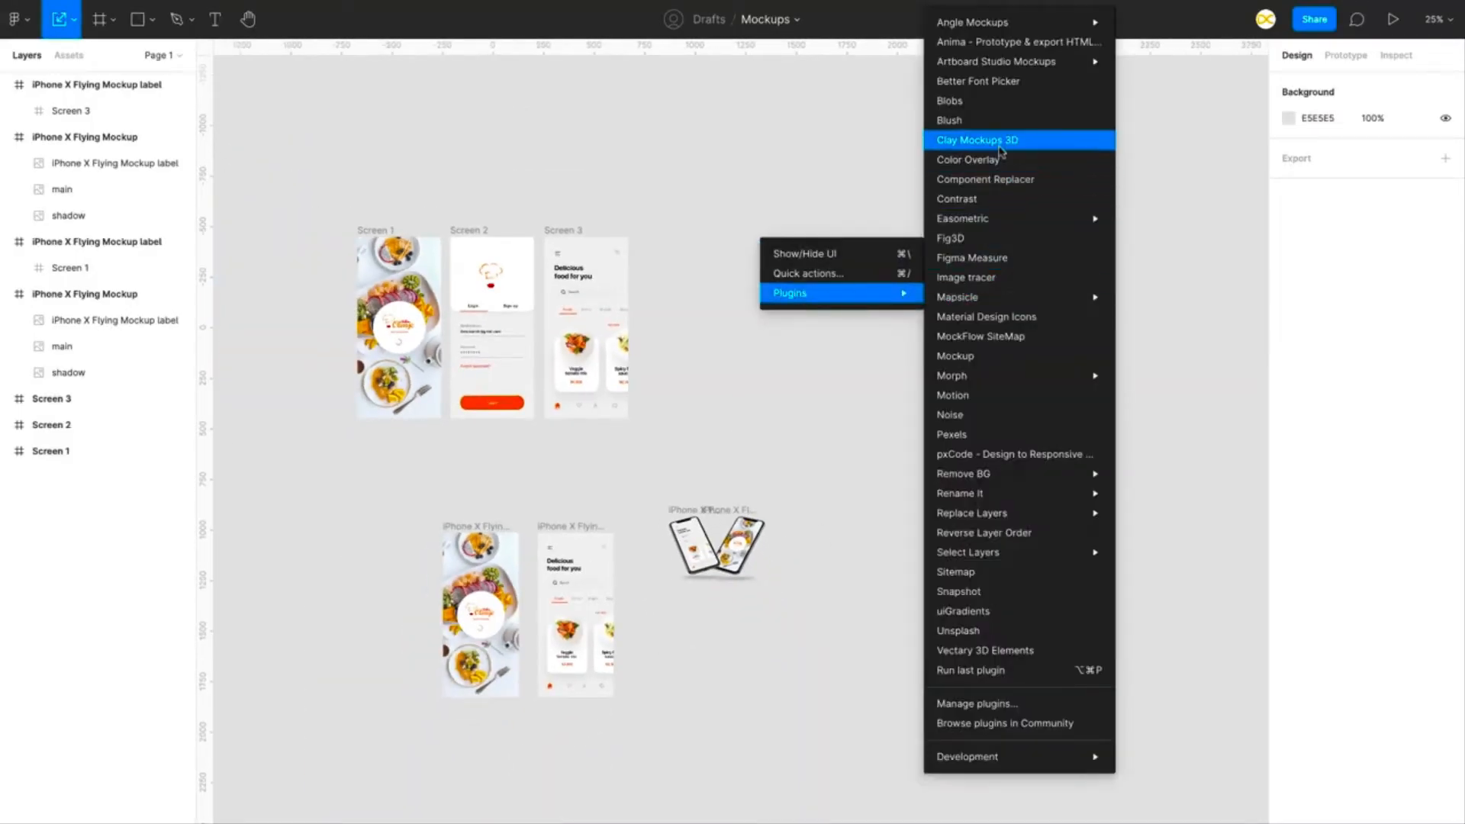
pyautogui.click(1000, 144)
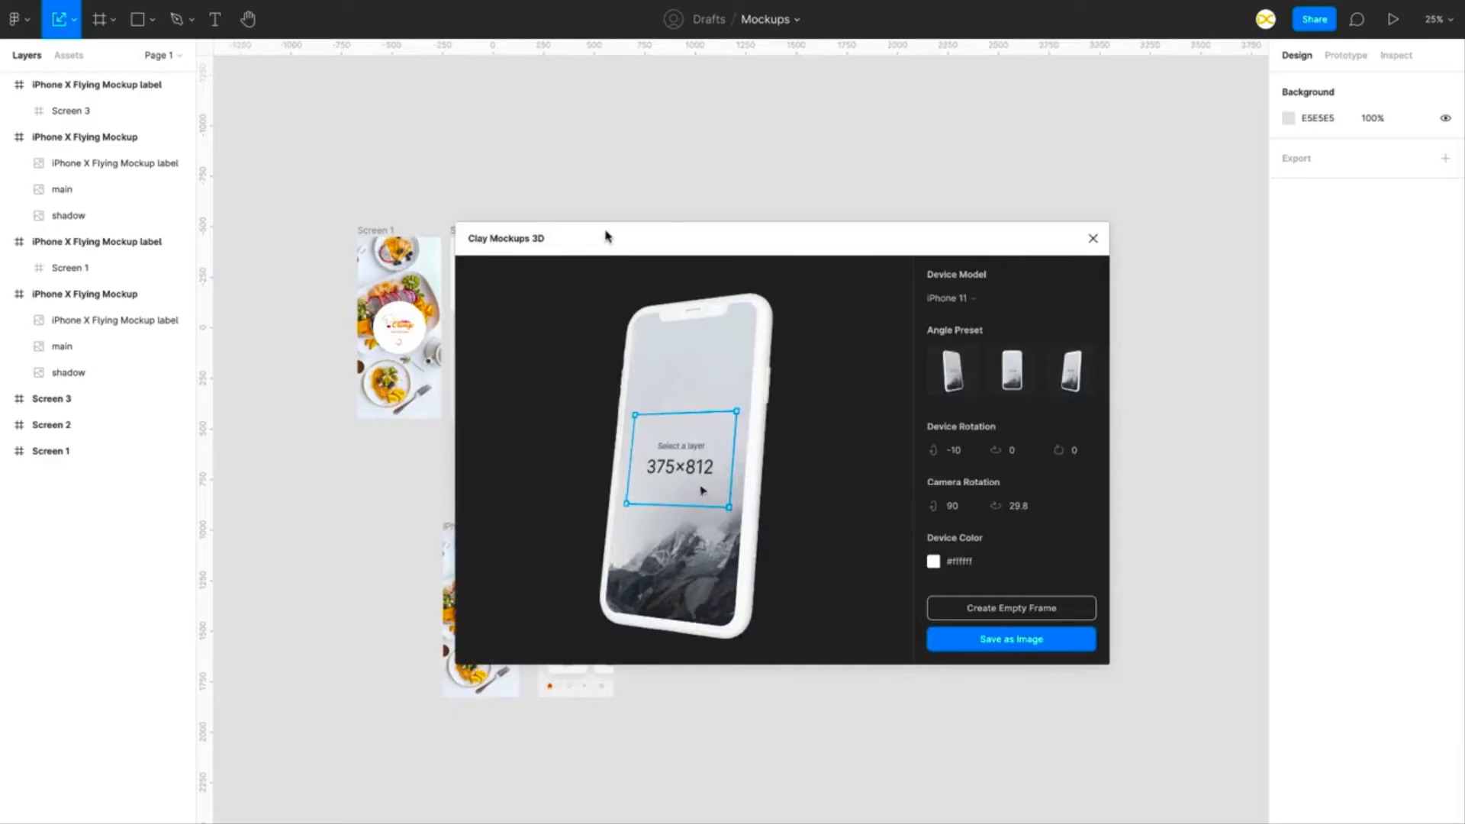
# Step: Move the plugin window clear of the screens and show Screen 3 on the iPhone 11 clay mockup
pyautogui.moveTo(619, 257); pyautogui.dragTo(881, 139)
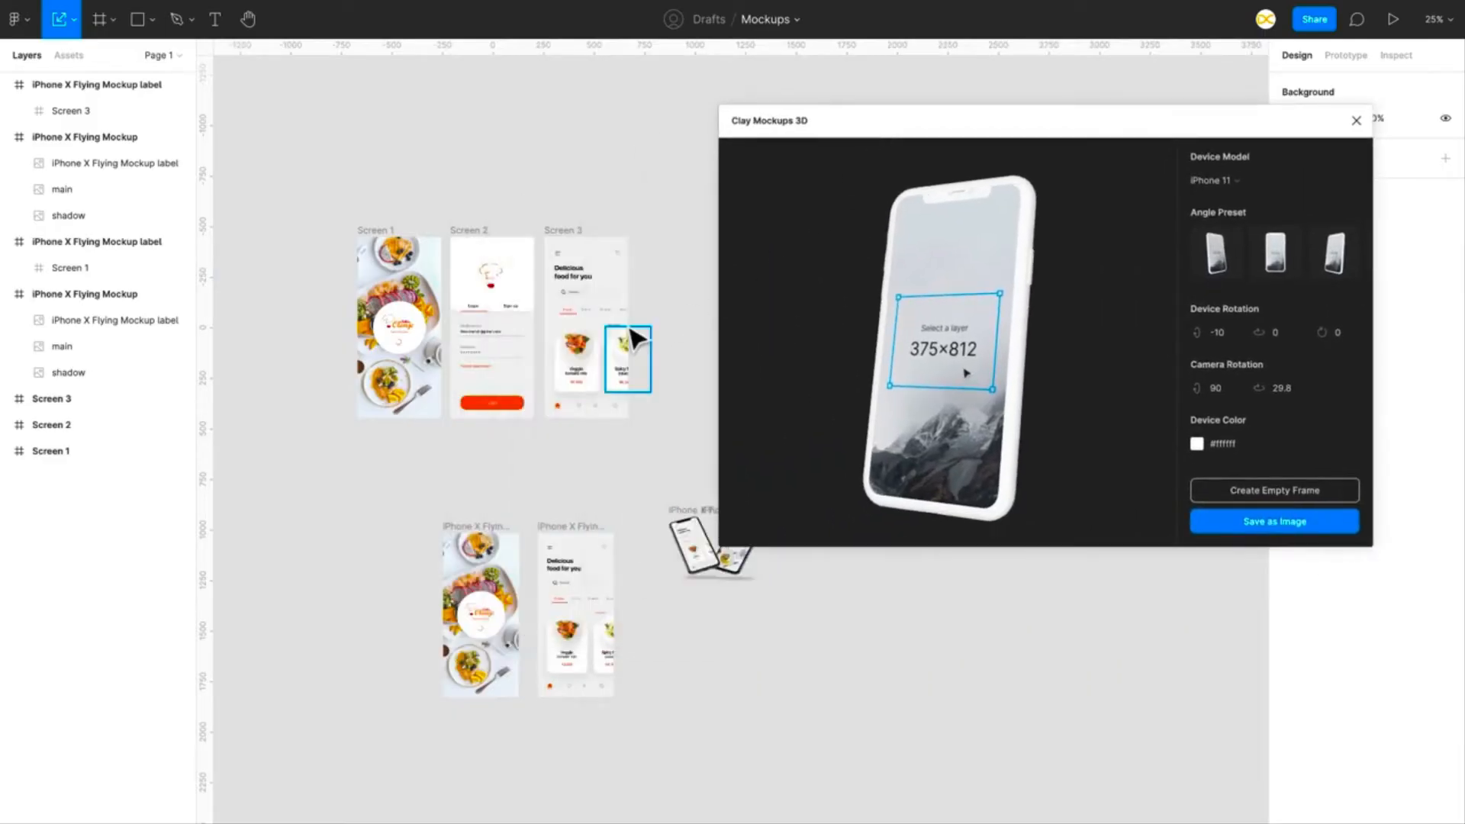
pyautogui.scroll(3, 630, 338)
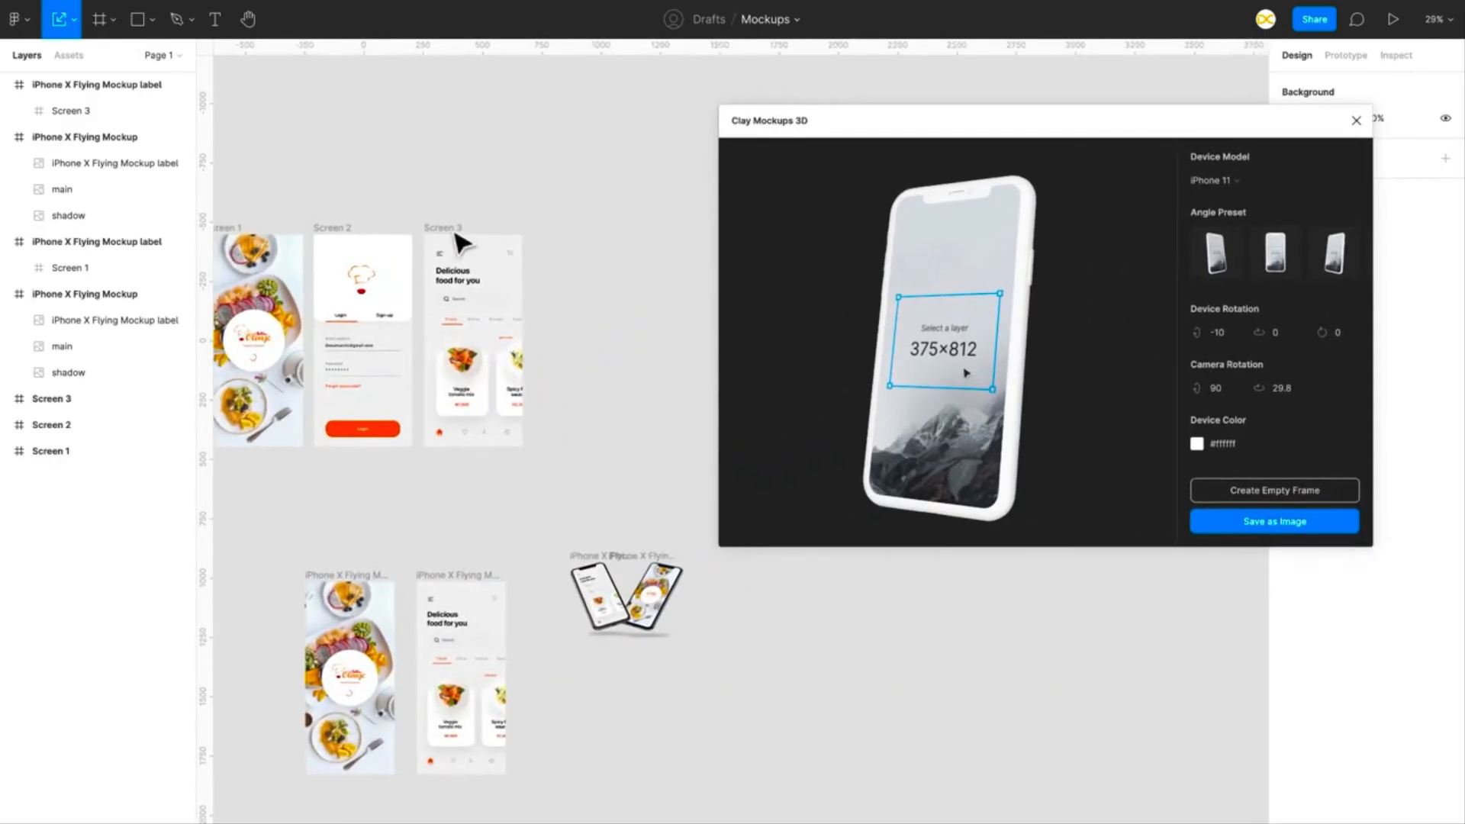
pyautogui.click(434, 228)
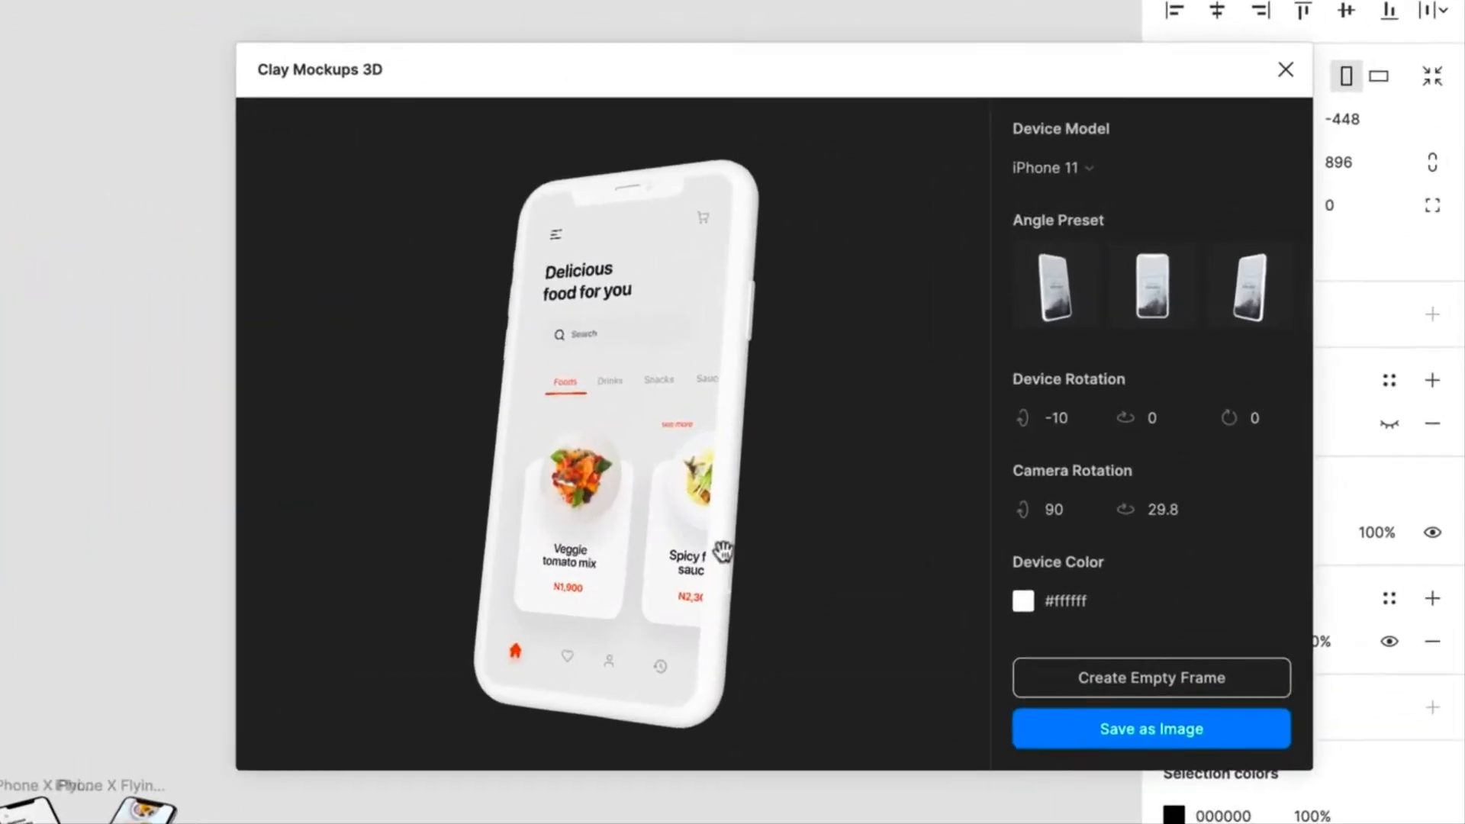
# Step: Try a free rotation and other preset angles on the clay phone, finishing with the Front Right preset
pyautogui.moveTo(611, 608); pyautogui.dragTo(662, 502)
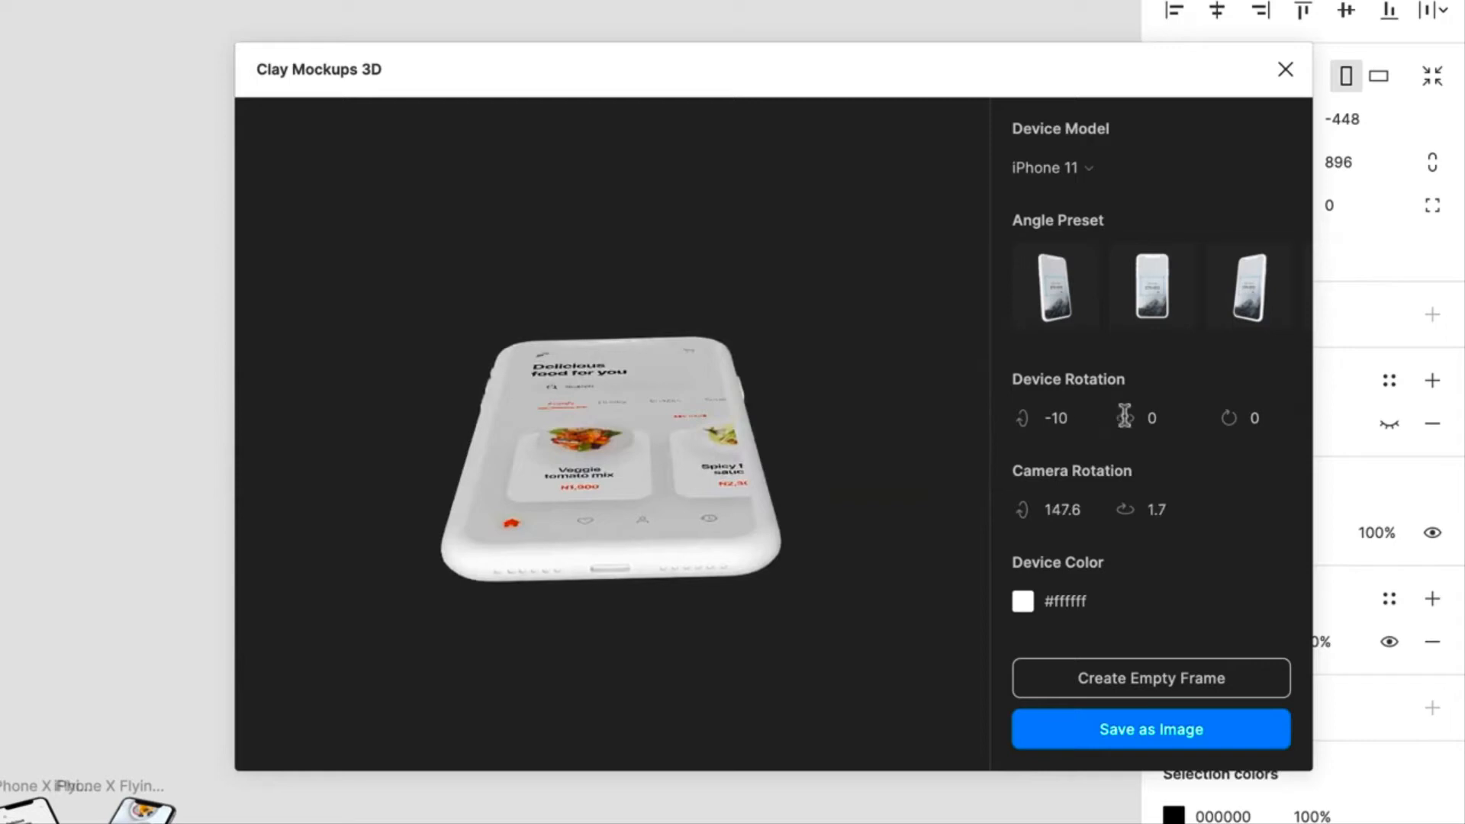
pyautogui.click(1064, 313)
pyautogui.click(1148, 321)
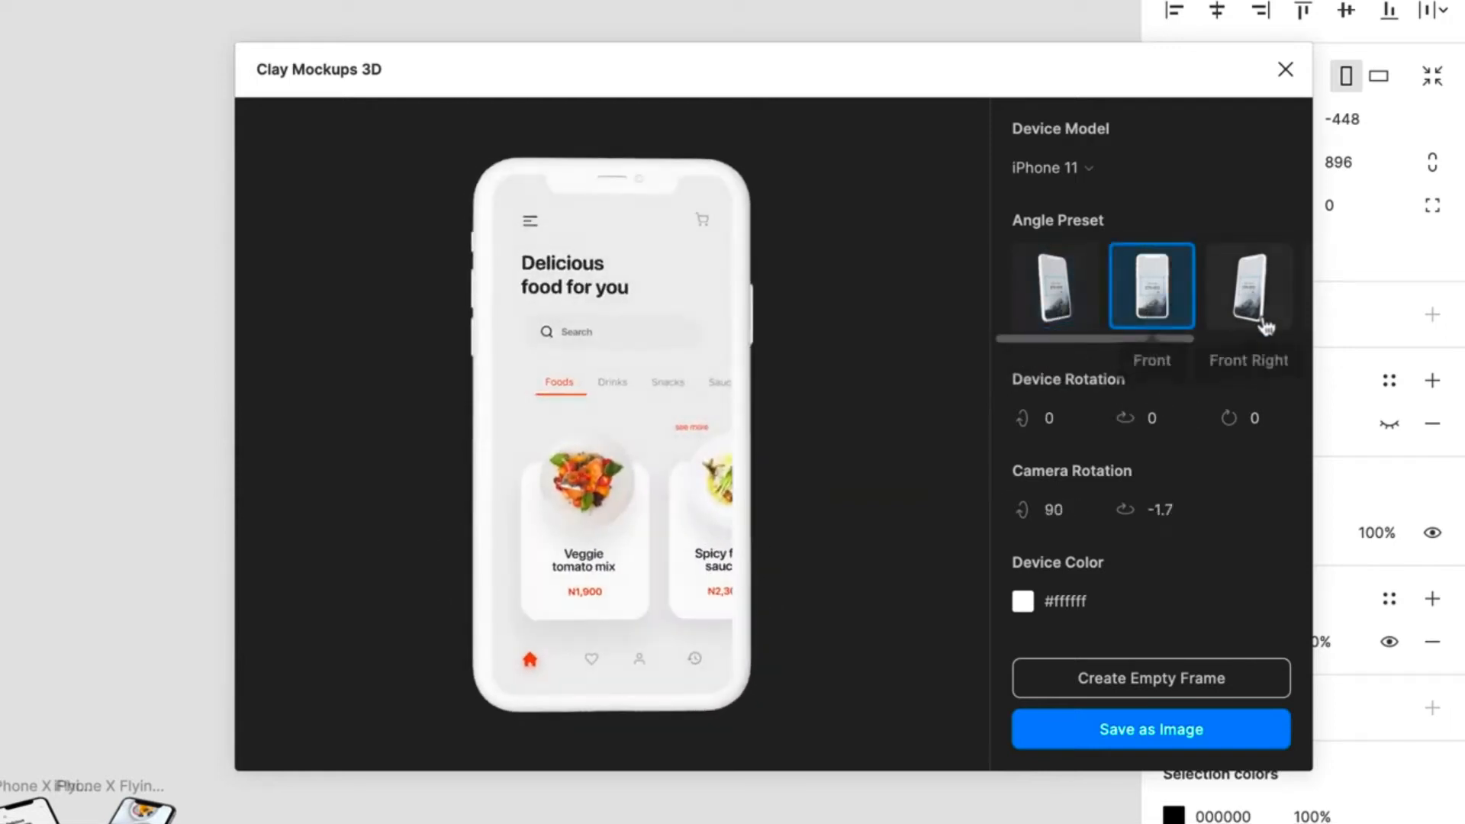
pyautogui.click(1262, 325)
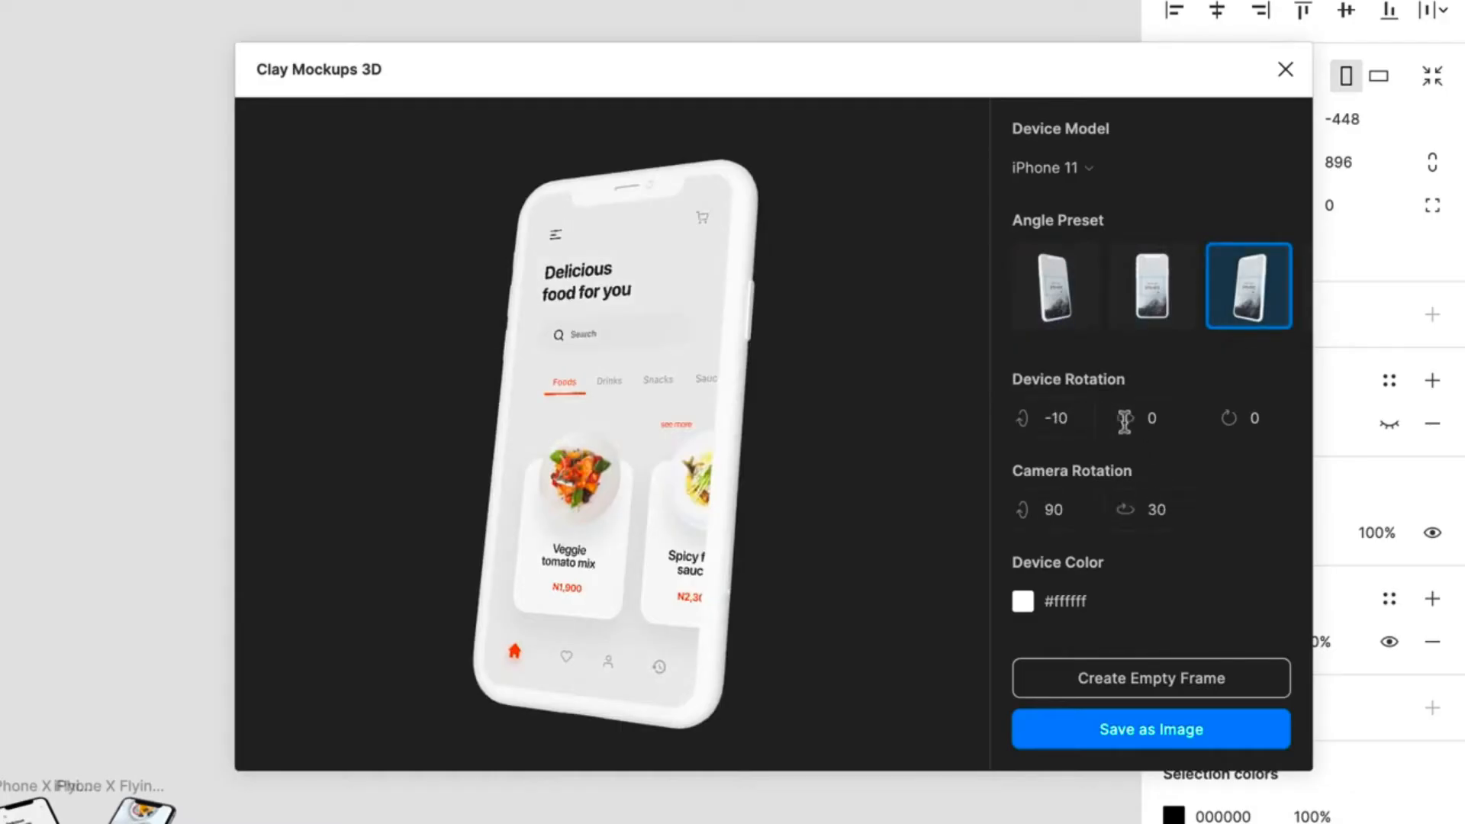
# Step: Set the device colour to Midnight and save the clay mockup as an image
pyautogui.click(1024, 602)
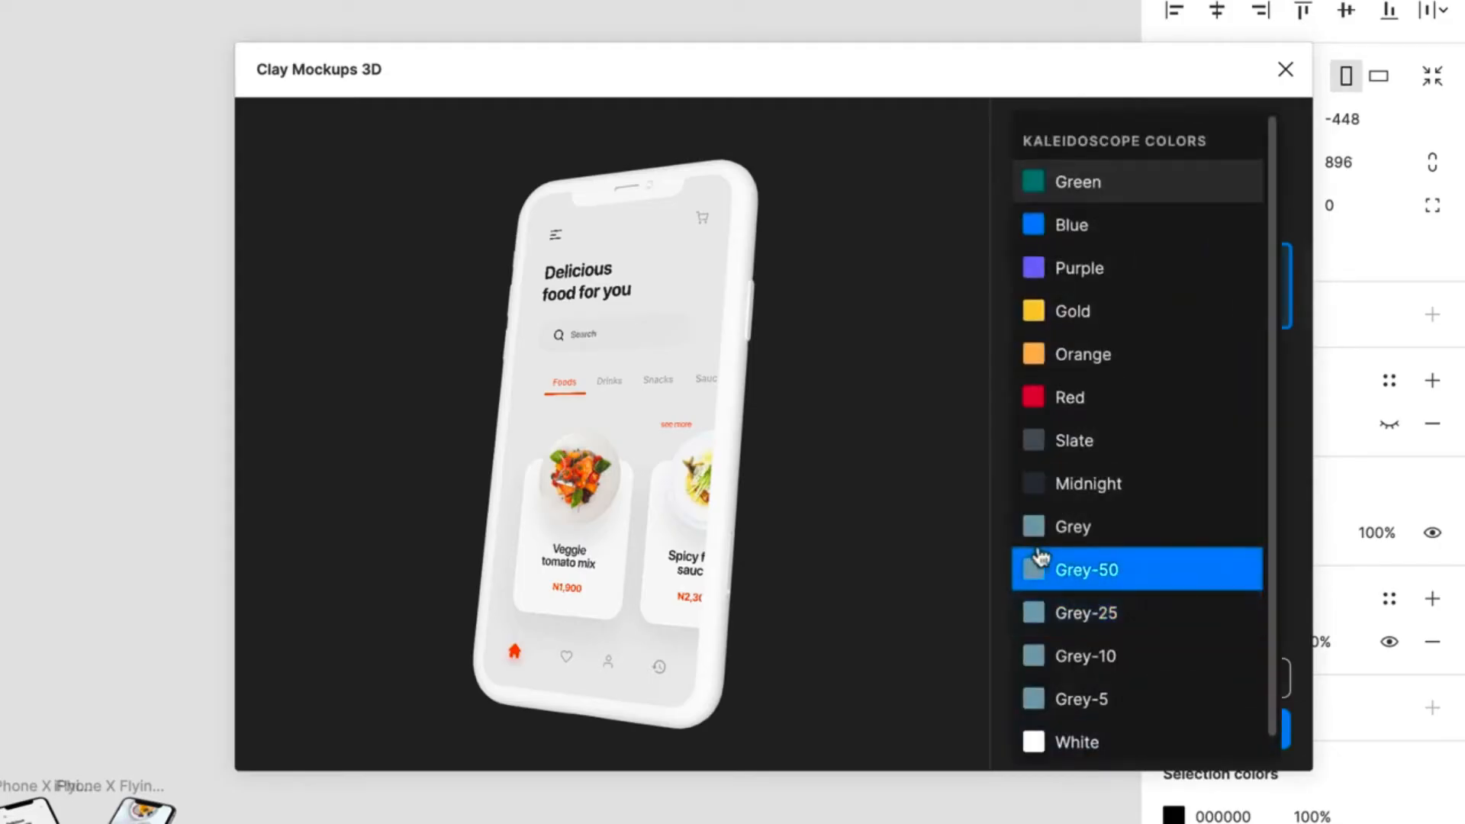
pyautogui.click(1099, 484)
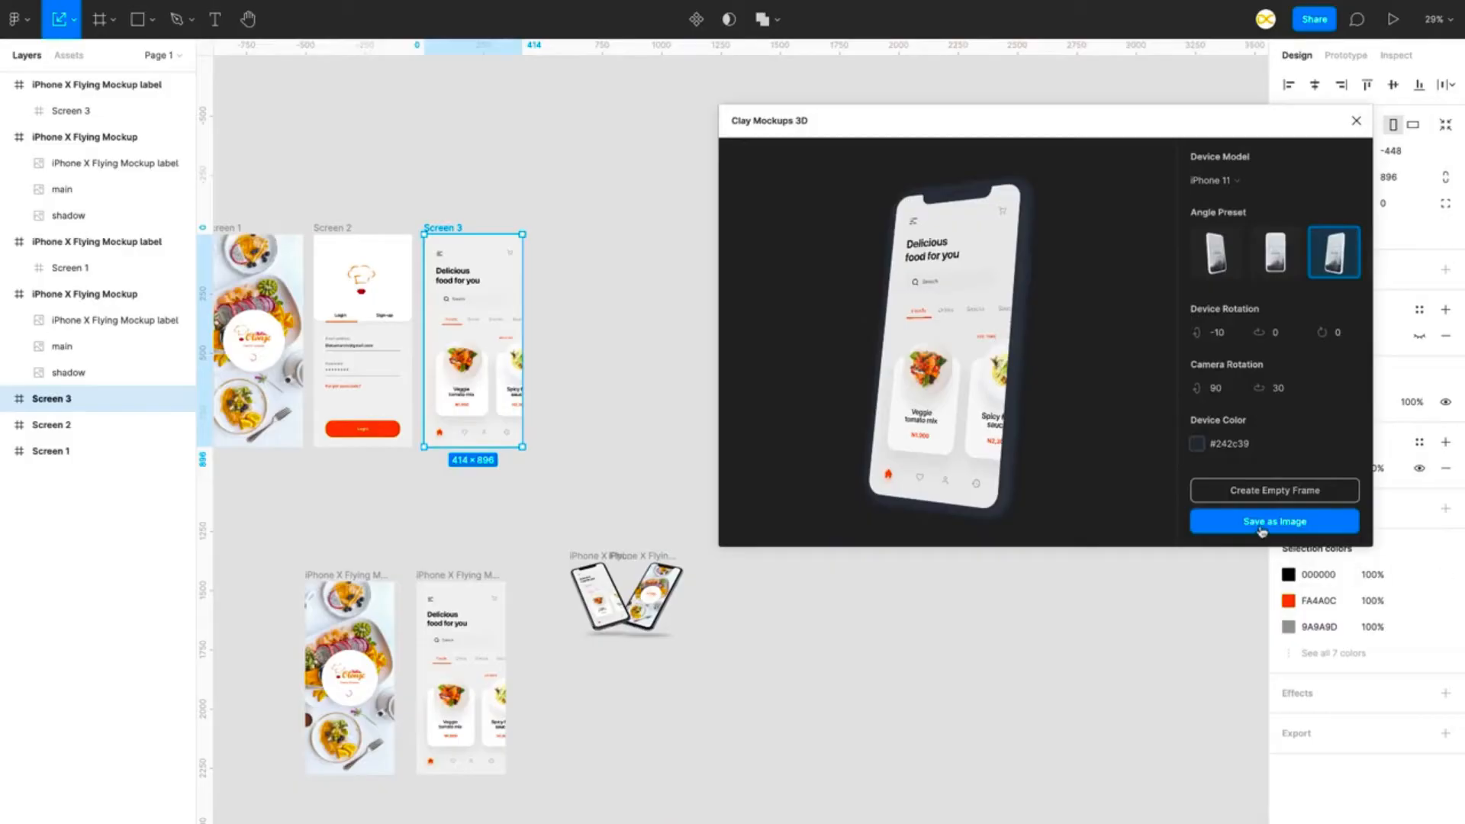
pyautogui.click(1261, 522)
# Step: Scale down the saved Screen 3 clay mockup image and place it directly right of the two flying phones
pyautogui.scroll(-5, 693, 598)
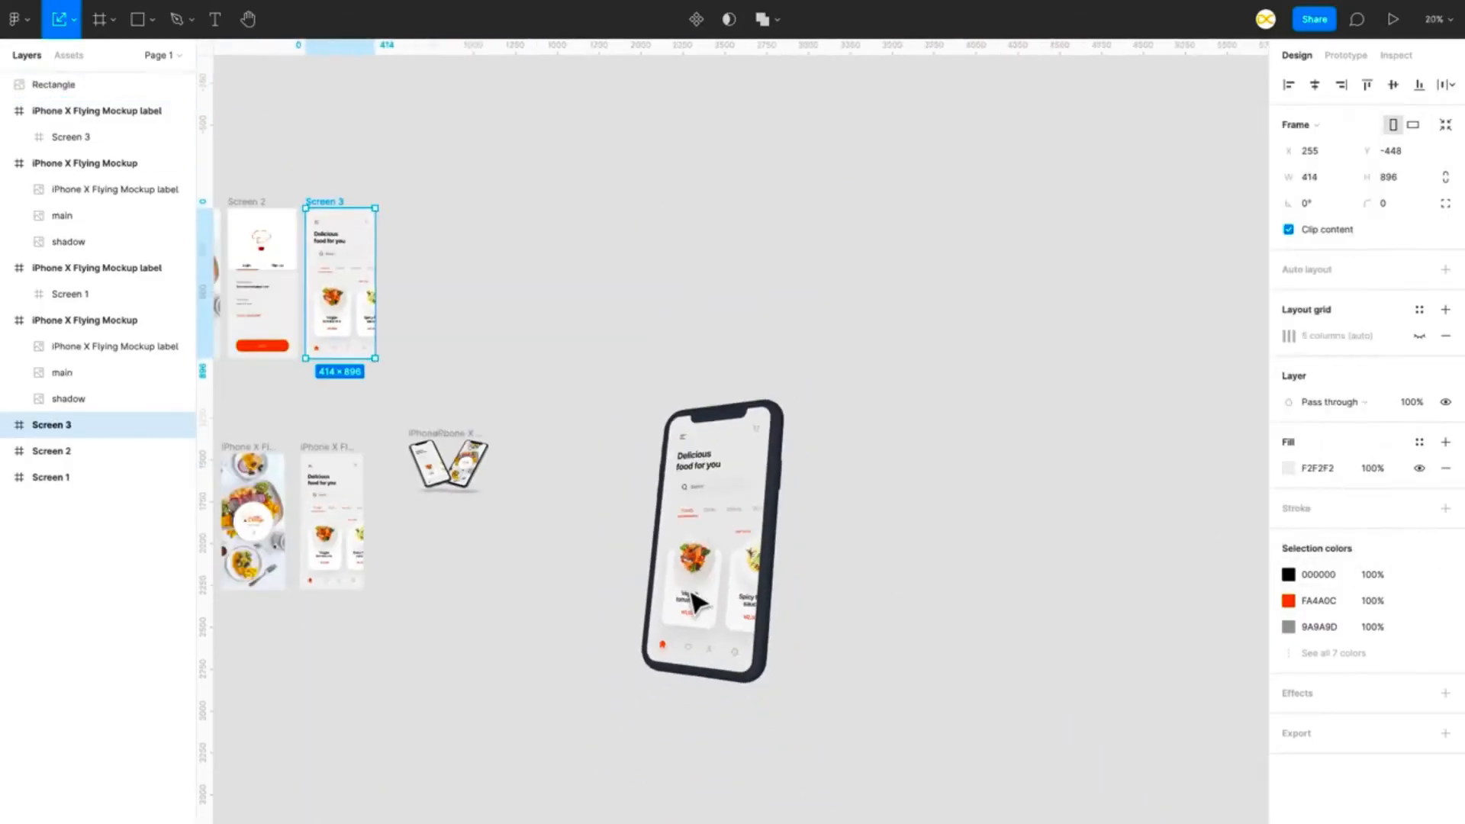
pyautogui.moveTo(774, 641); pyautogui.dragTo(641, 387)
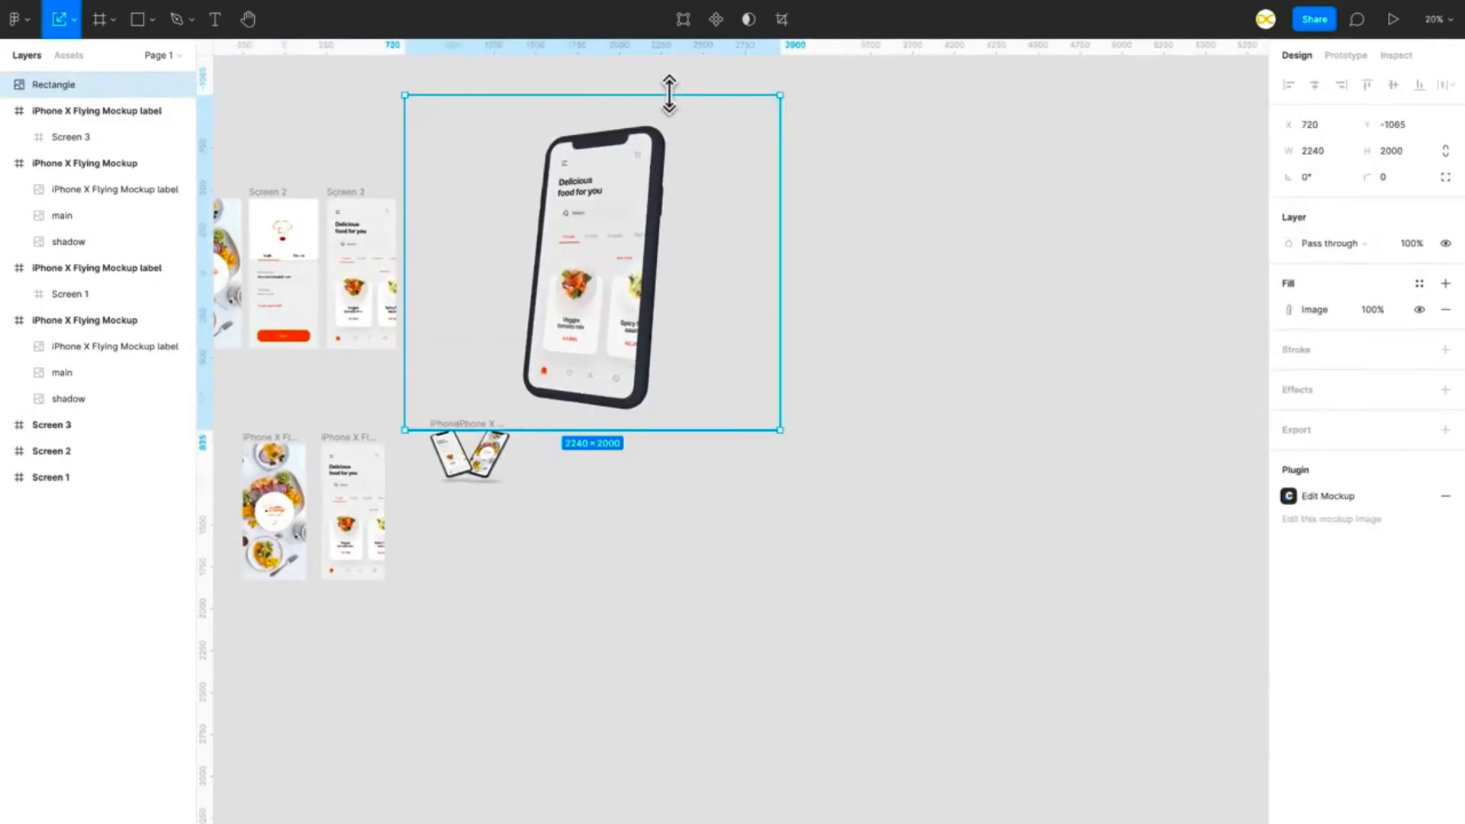
pyautogui.moveTo(669, 150); pyautogui.dragTo(669, 268)
pyautogui.moveTo(614, 347); pyautogui.dragTo(557, 455)
pyautogui.scroll(5, 557, 456)
pyautogui.hscroll(-3, 558, 455)
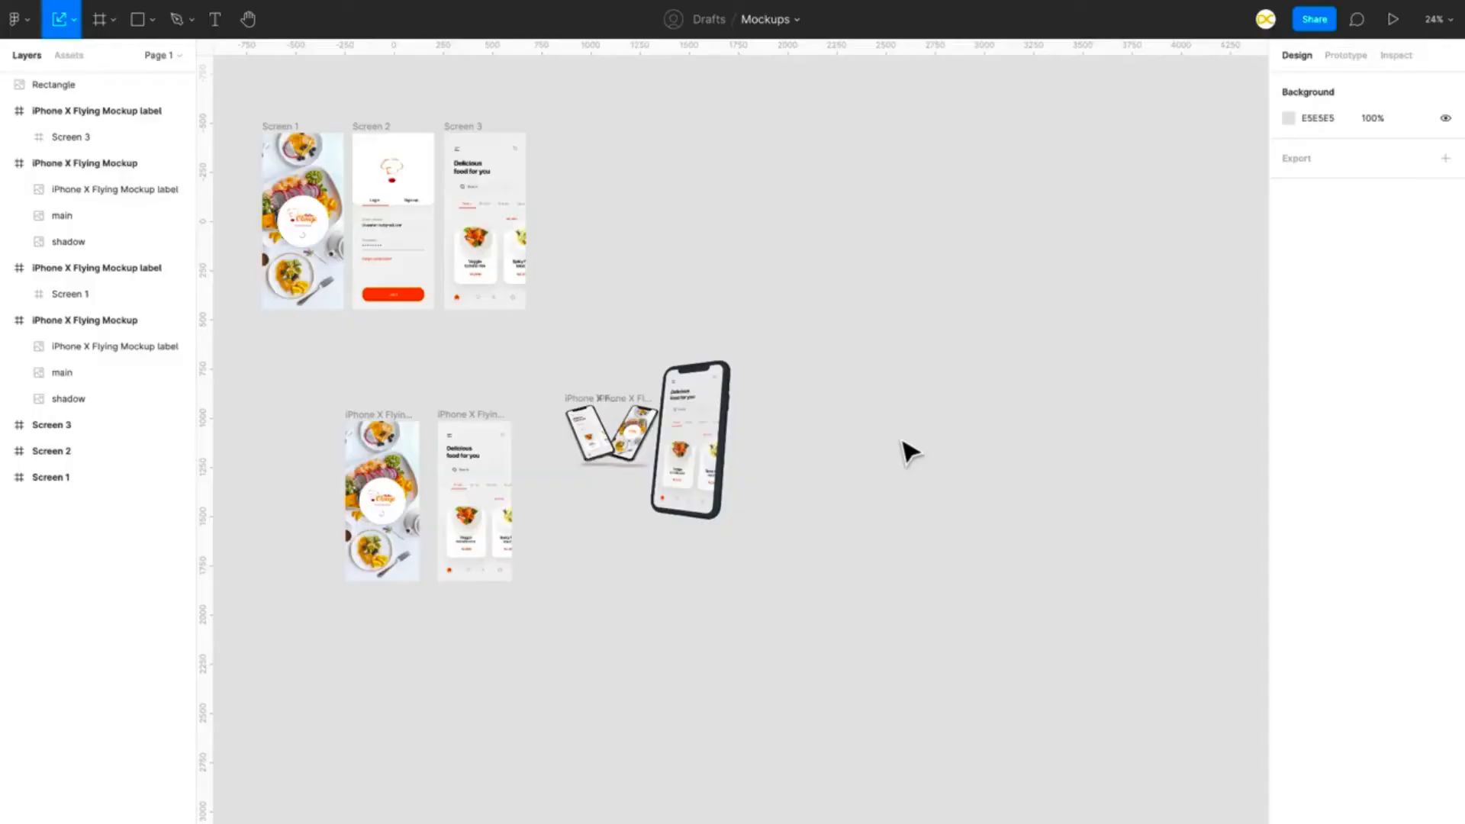
# Step: Open the Vectary 3D Elements plugin and browse the models in its library
pyautogui.rightClick(901, 442)
pyautogui.moveTo(968, 486)
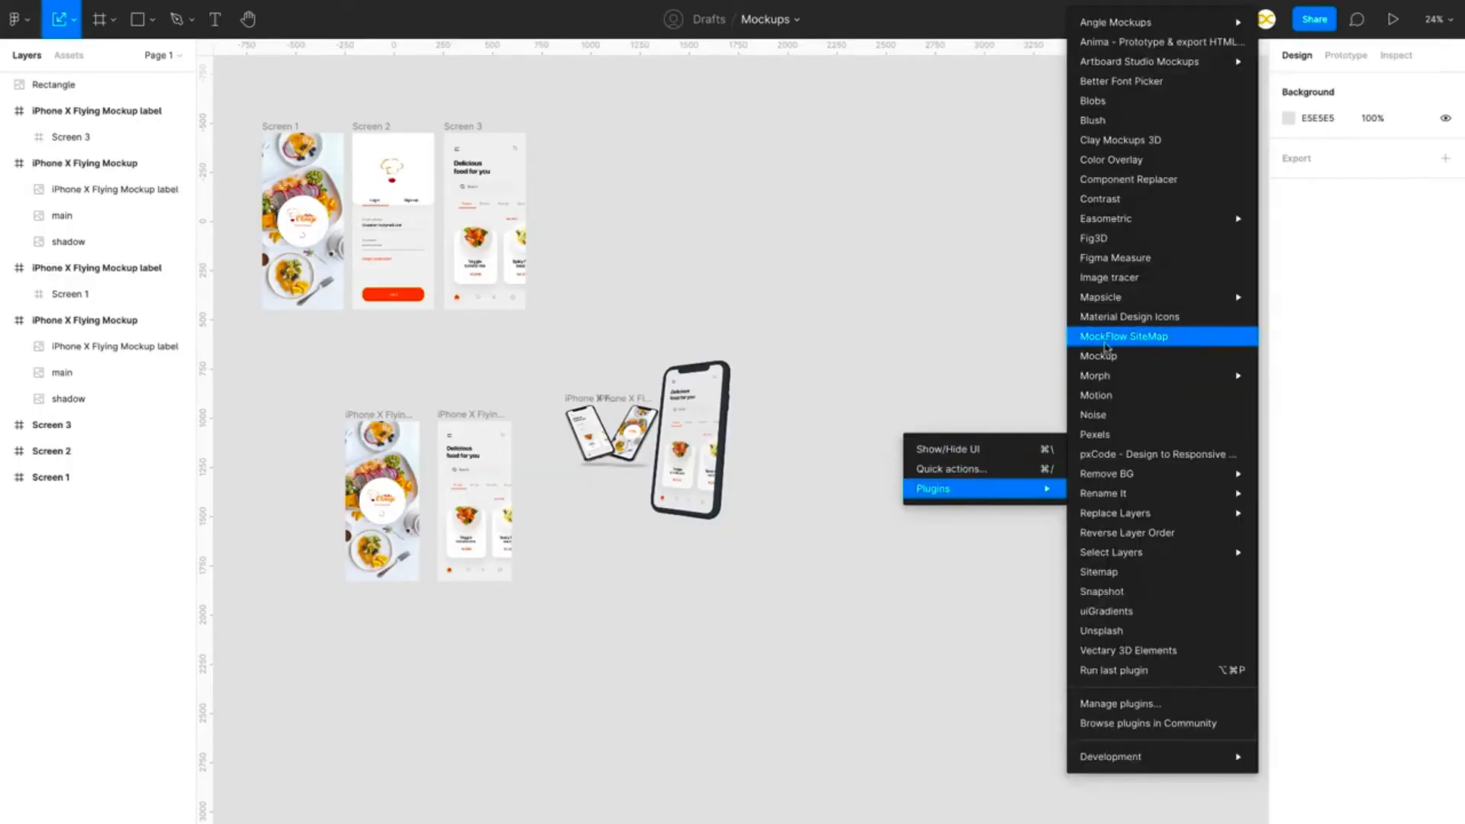
pyautogui.click(1164, 650)
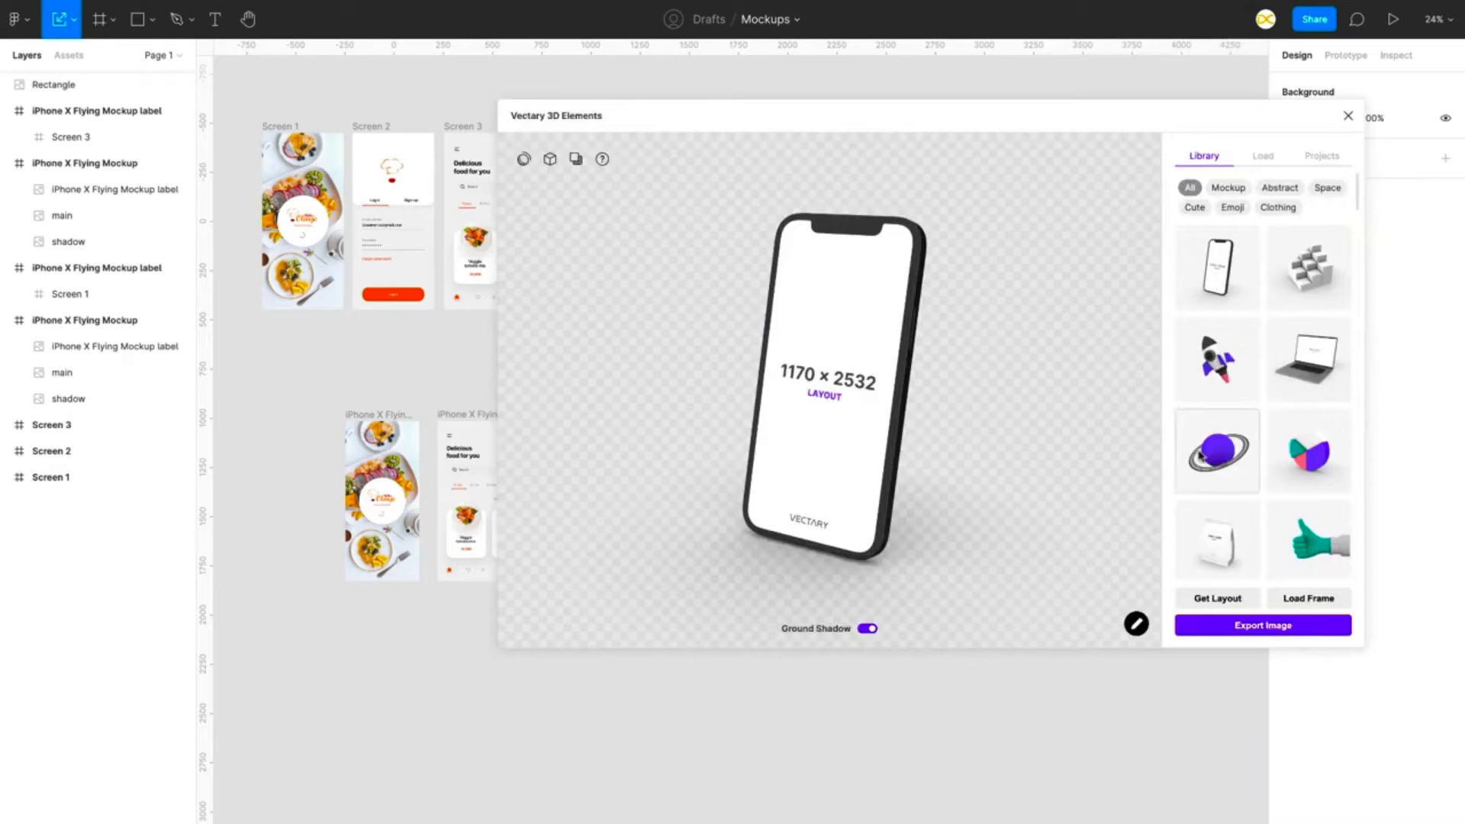
pyautogui.scroll(-10, 1200, 455)
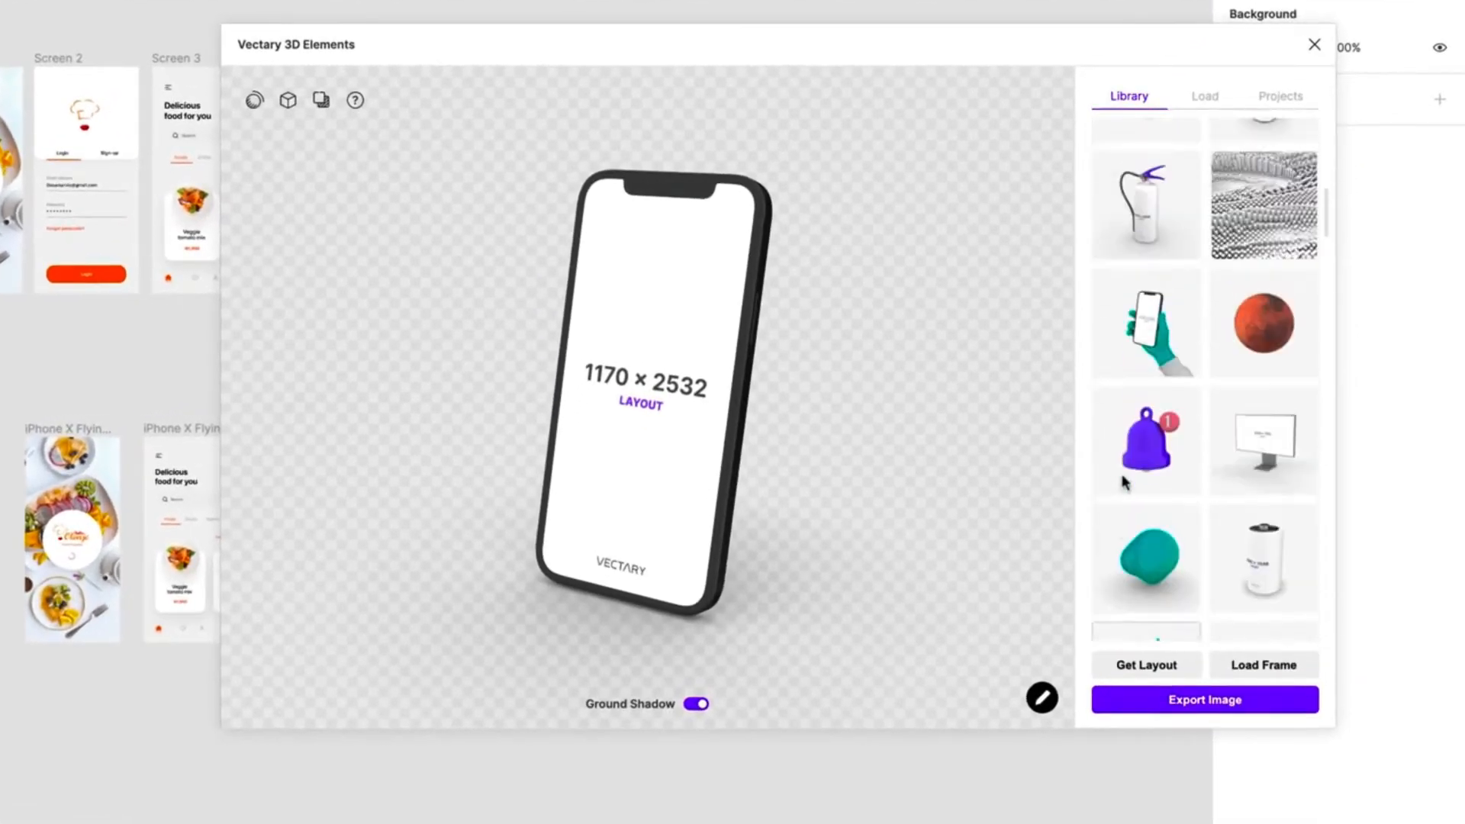
pyautogui.scroll(10, 1126, 482)
# Step: Load the iPhone X Flying Mockup label frame containing Screen 1 onto the Vectary phone model
pyautogui.moveTo(617, 43); pyautogui.dragTo(647, 71)
pyautogui.scroll(3, 326, 466)
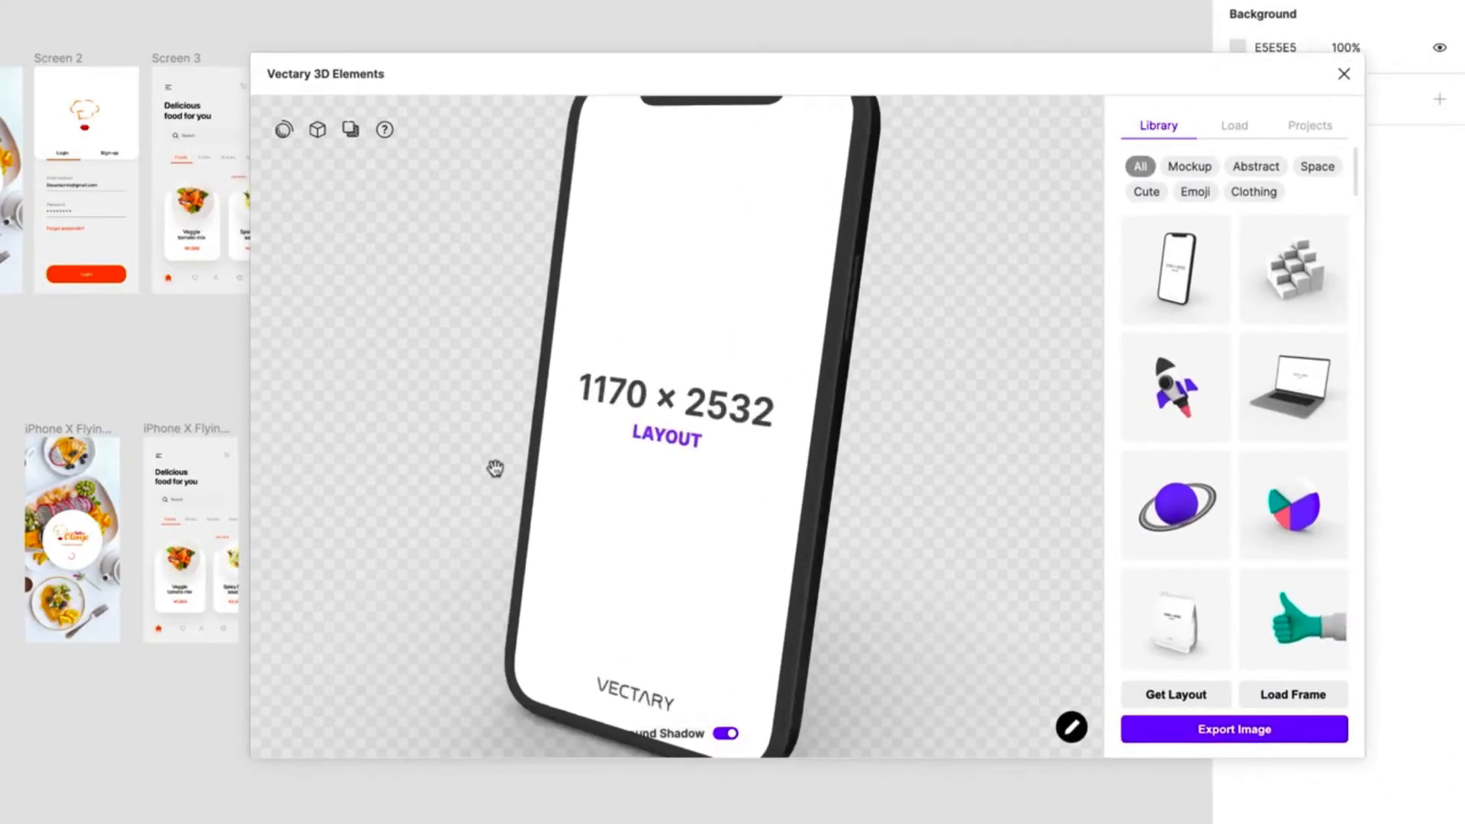
pyautogui.scroll(-4, 493, 468)
pyautogui.click(67, 447)
pyautogui.click(60, 429)
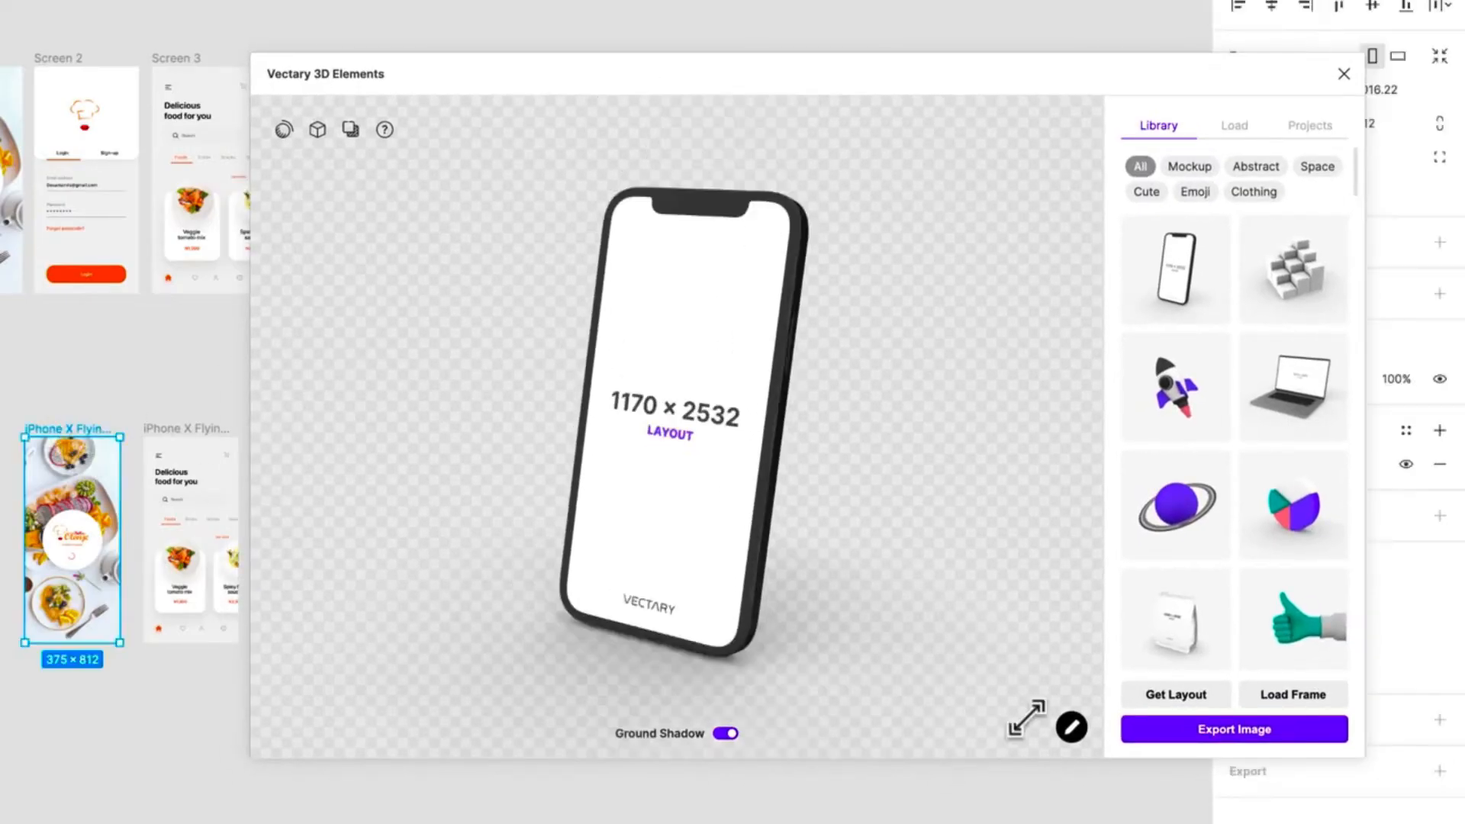
pyautogui.click(1282, 696)
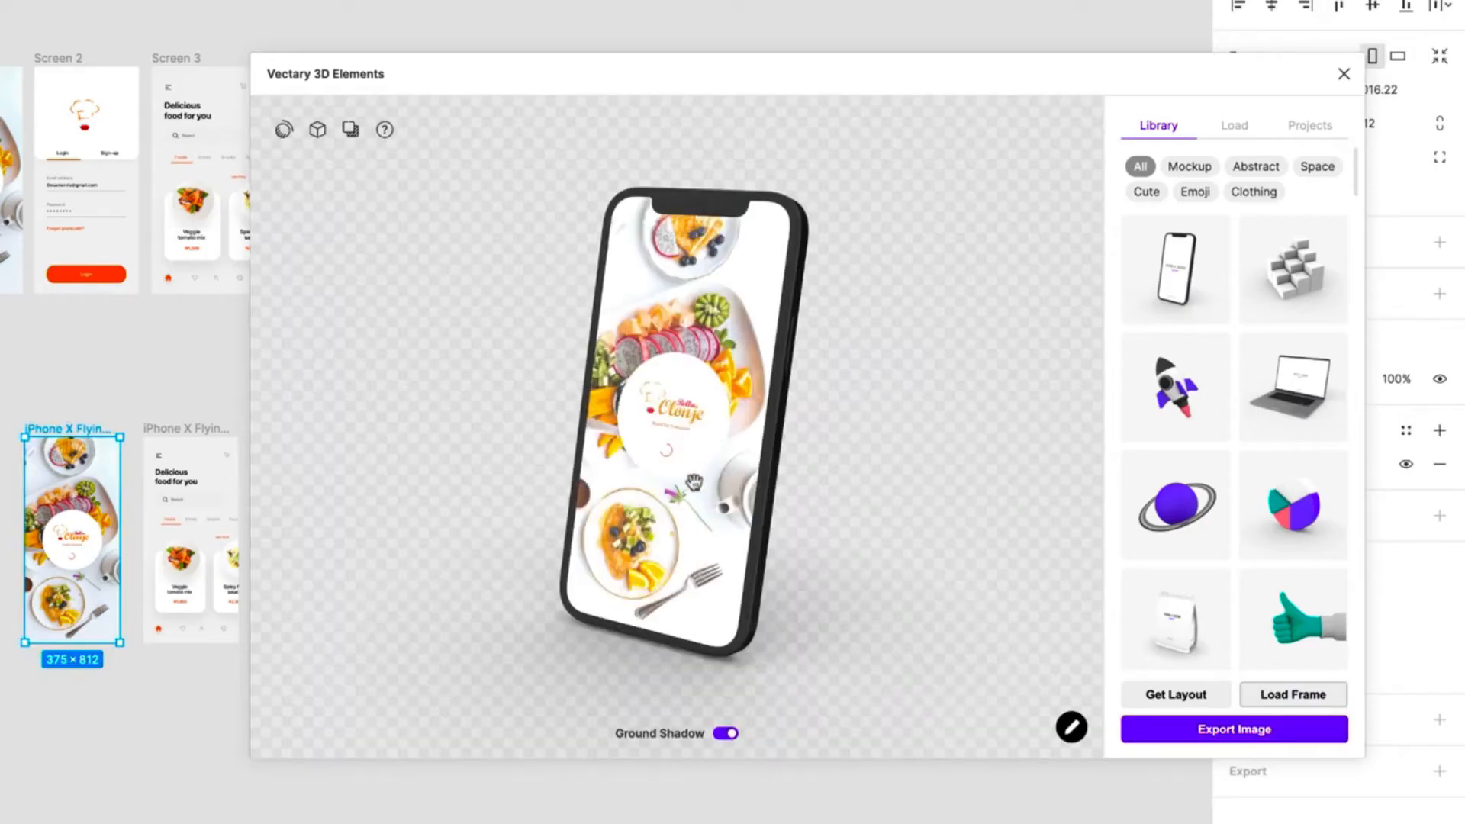
# Step: Export the Vectary phone as an image in a nearly frontal view and move the image closer to the other mockups
pyautogui.moveTo(694, 481); pyautogui.dragTo(867, 507)
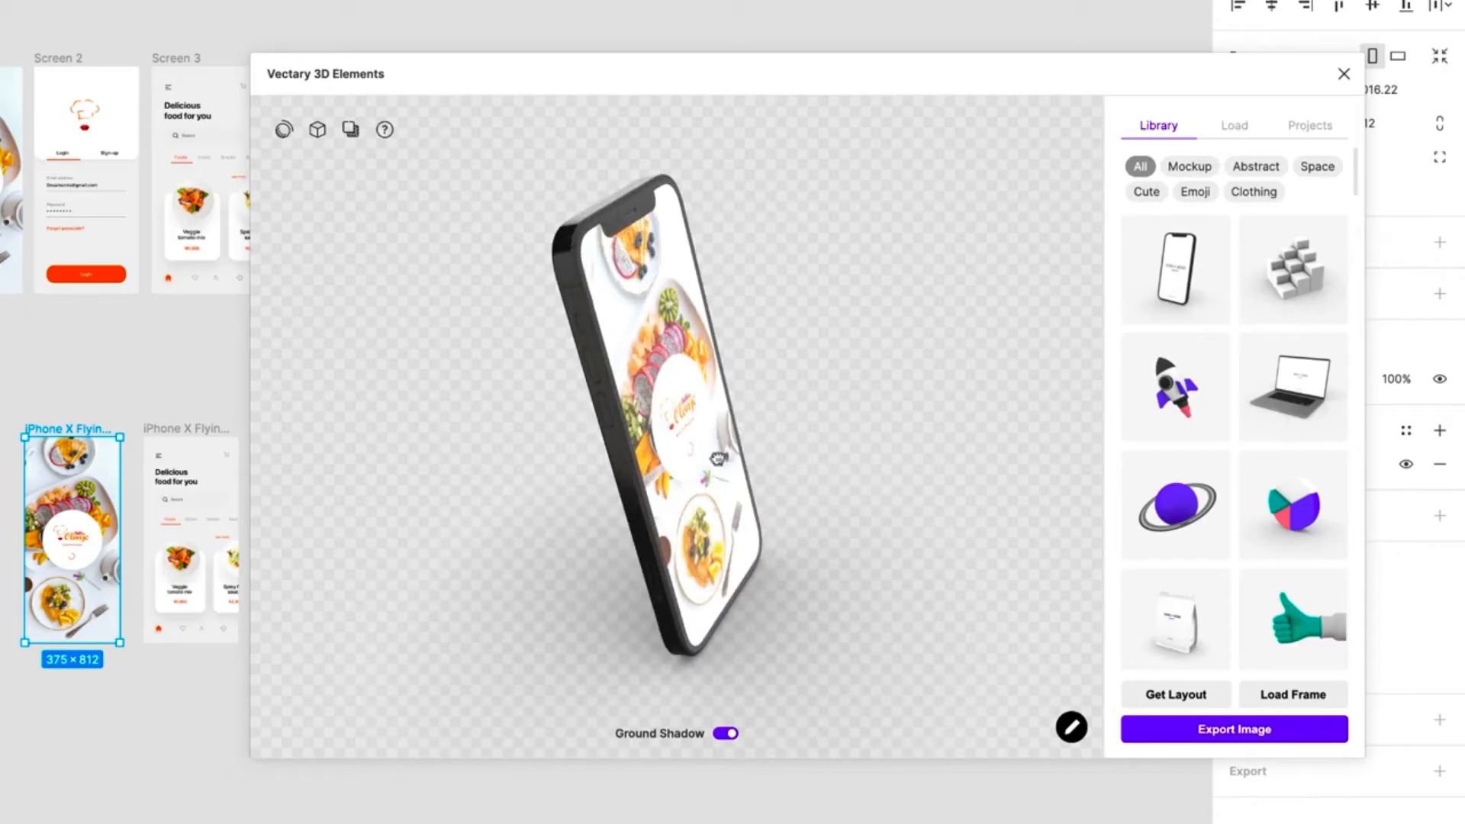
pyautogui.moveTo(717, 458); pyautogui.dragTo(740, 647)
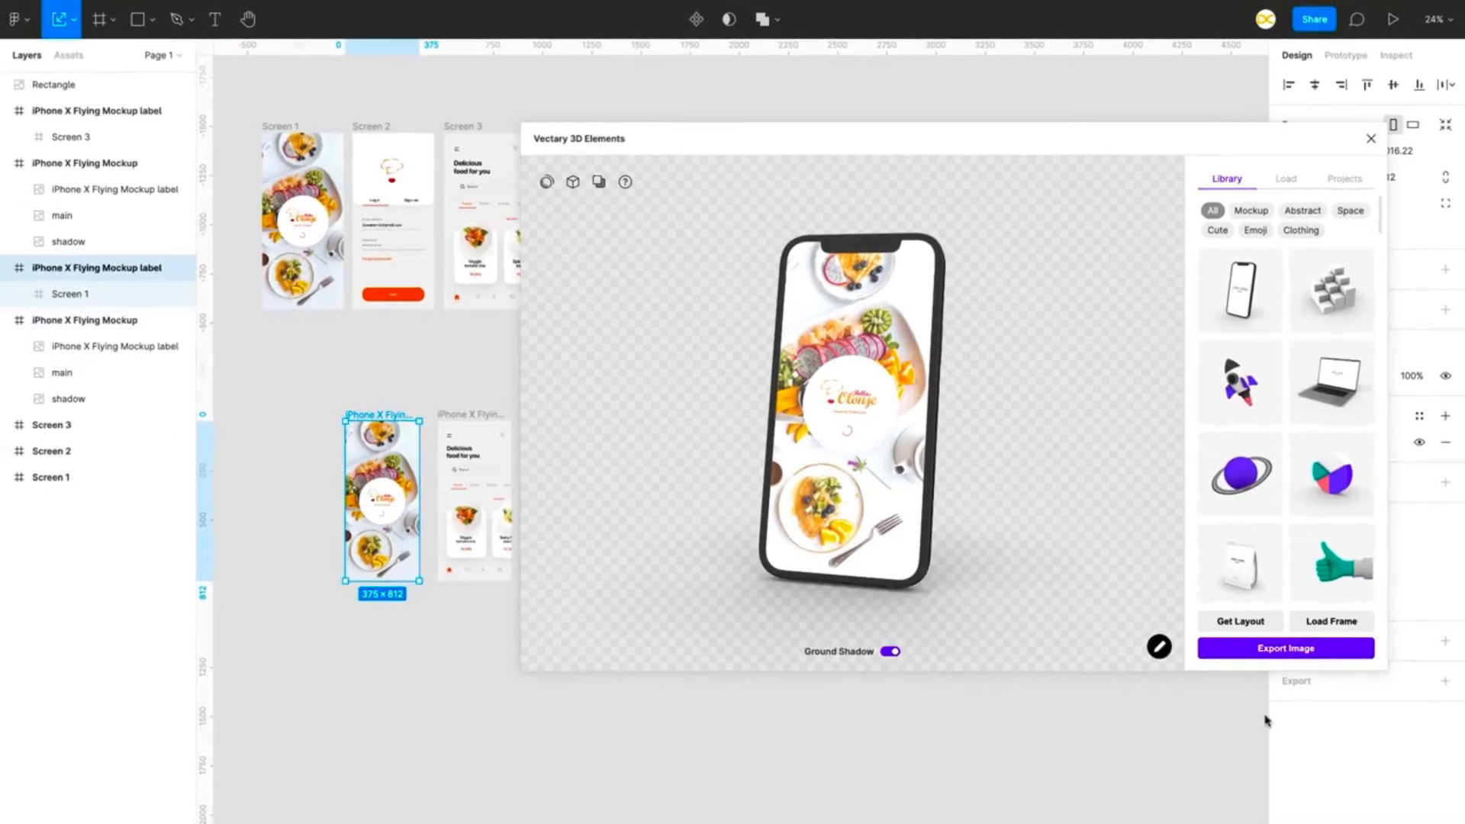
pyautogui.click(1285, 648)
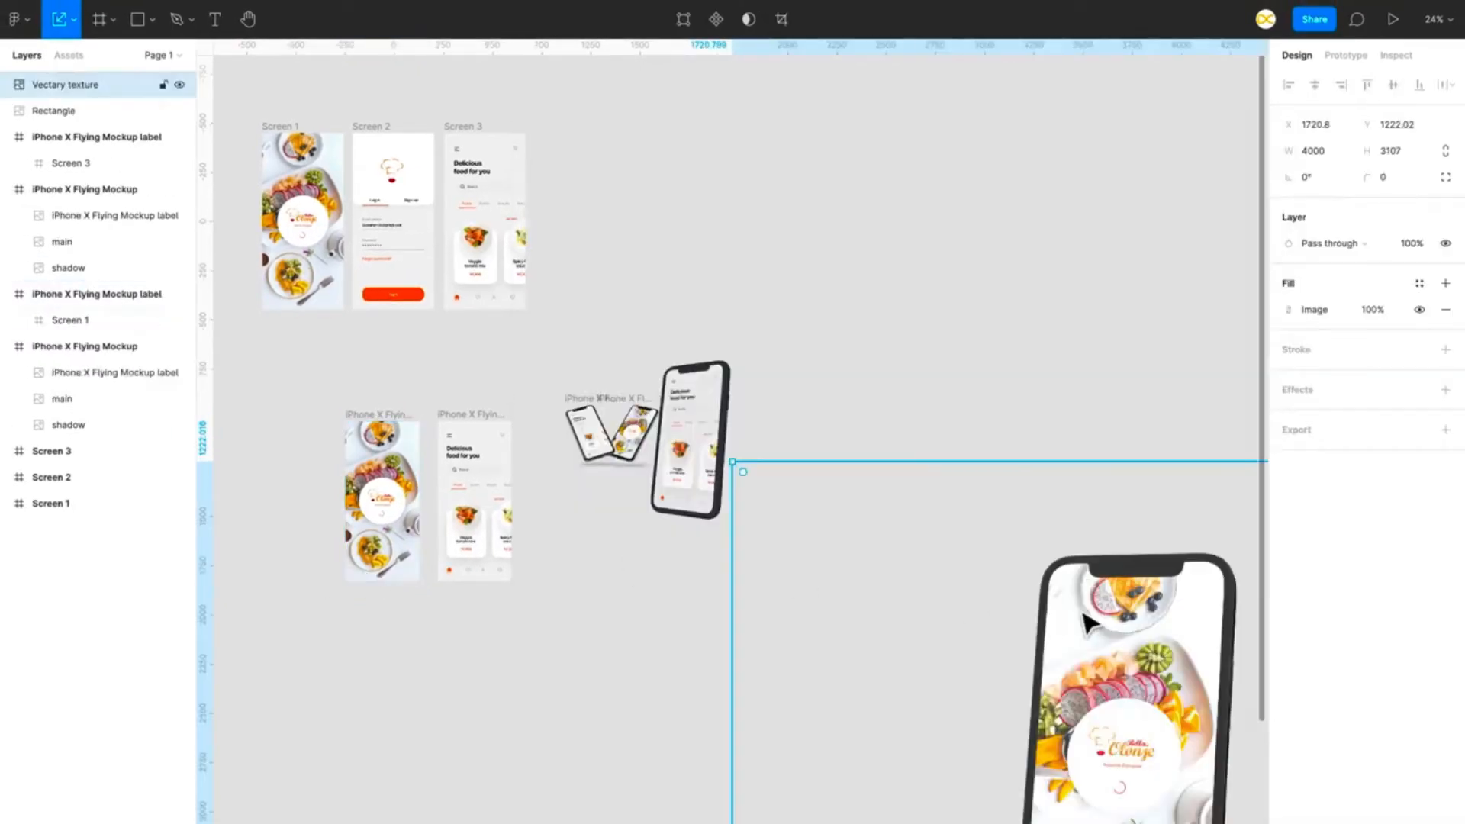
pyautogui.moveTo(1087, 622); pyautogui.dragTo(829, 331)
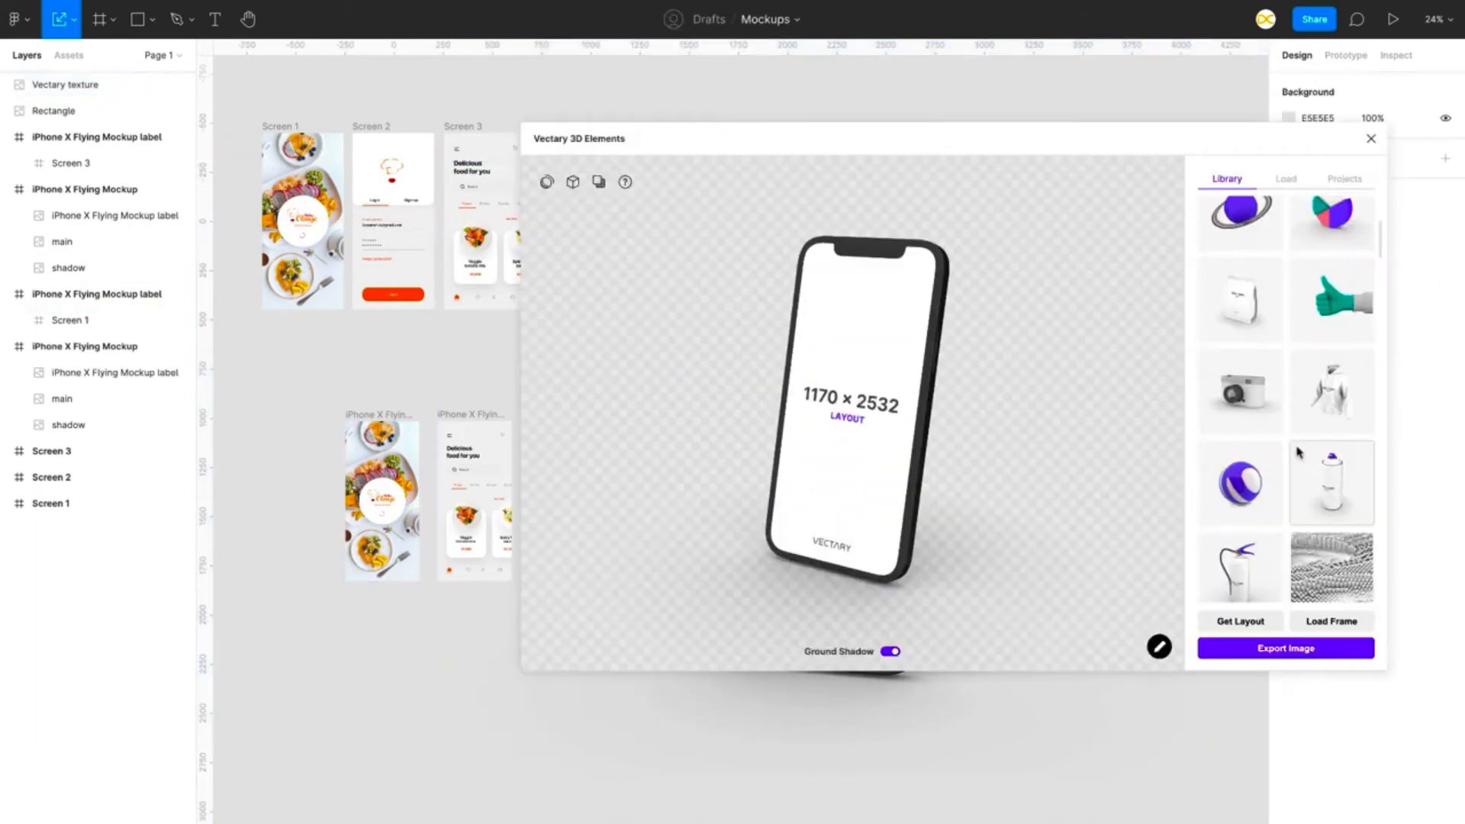
# Step: Try the hoodie model from the Vectary library with the label frame containing Screen 1 loaded onto it
pyautogui.scroll(-3, 1297, 452)
pyautogui.scroll(2, 1297, 452)
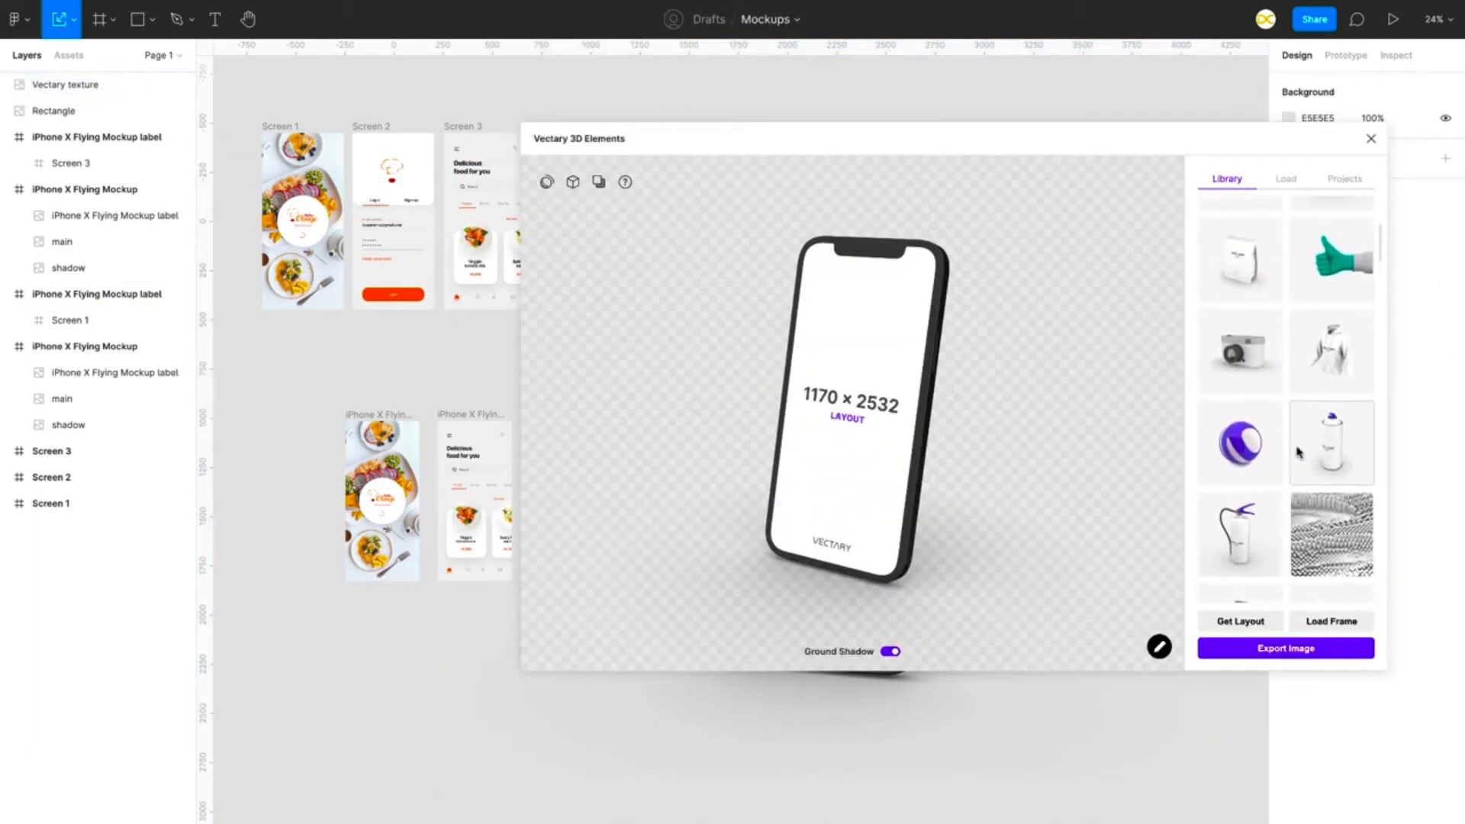
pyautogui.click(1327, 363)
pyautogui.click(370, 420)
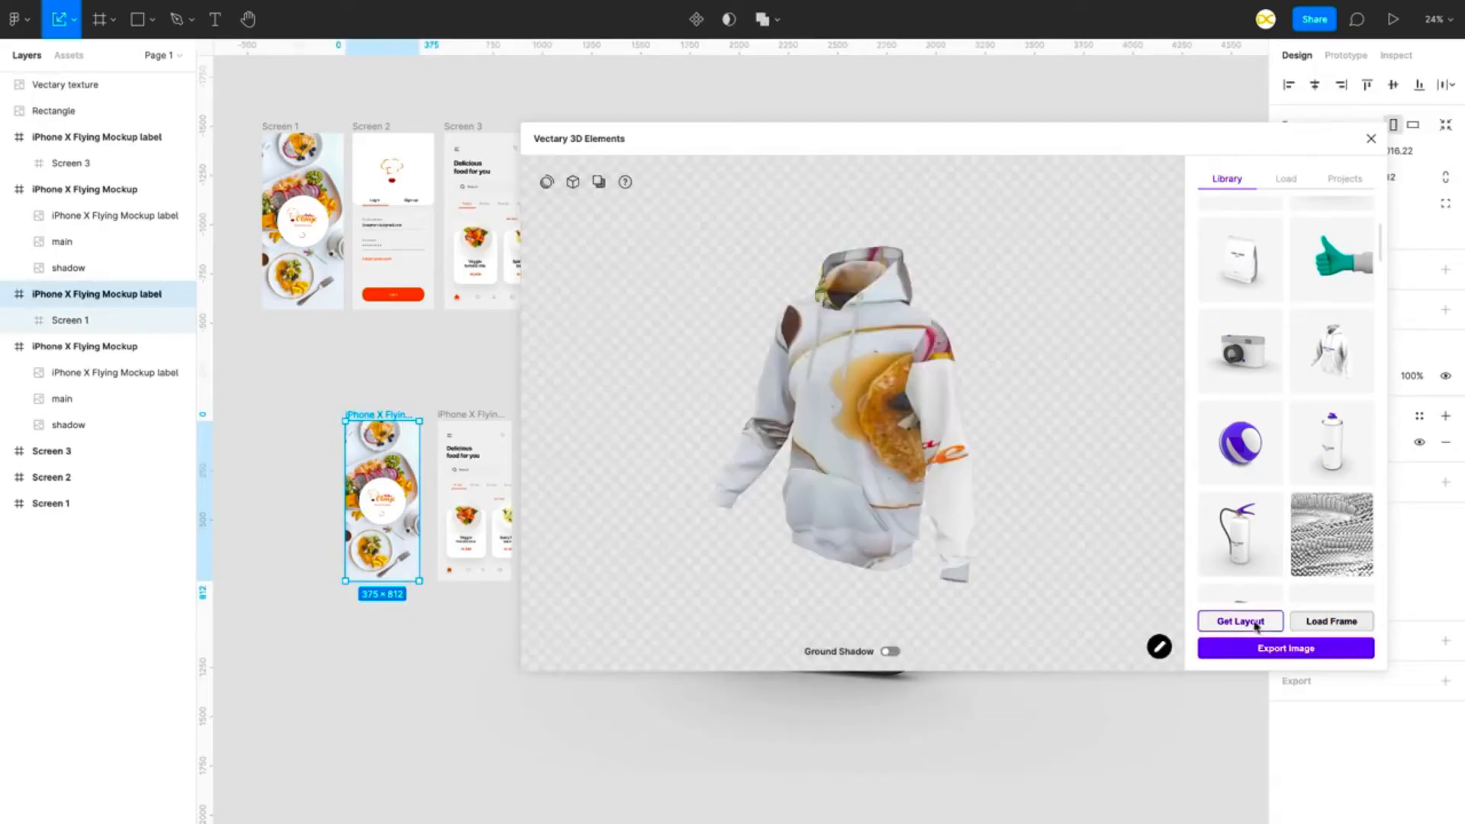
# Step: Place the scaled-down Vectary phone image just right of the Screen 3 clay mockup, at about X 1109, Y 259
pyautogui.moveTo(931, 466); pyautogui.dragTo(822, 429)
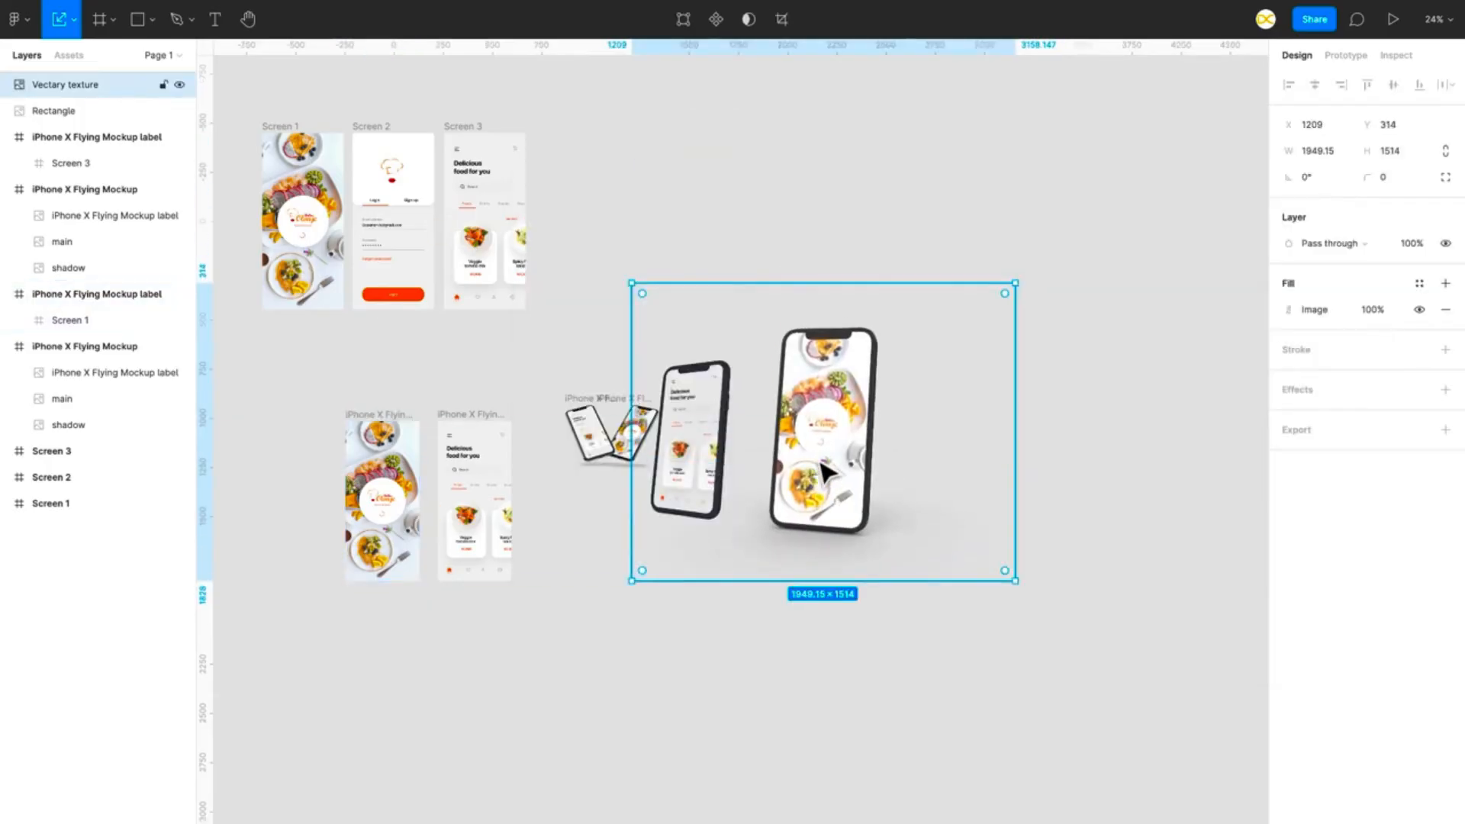
pyautogui.click(761, 646)
pyautogui.scroll(-3, 761, 646)
pyautogui.moveTo(807, 519); pyautogui.dragTo(793, 511)
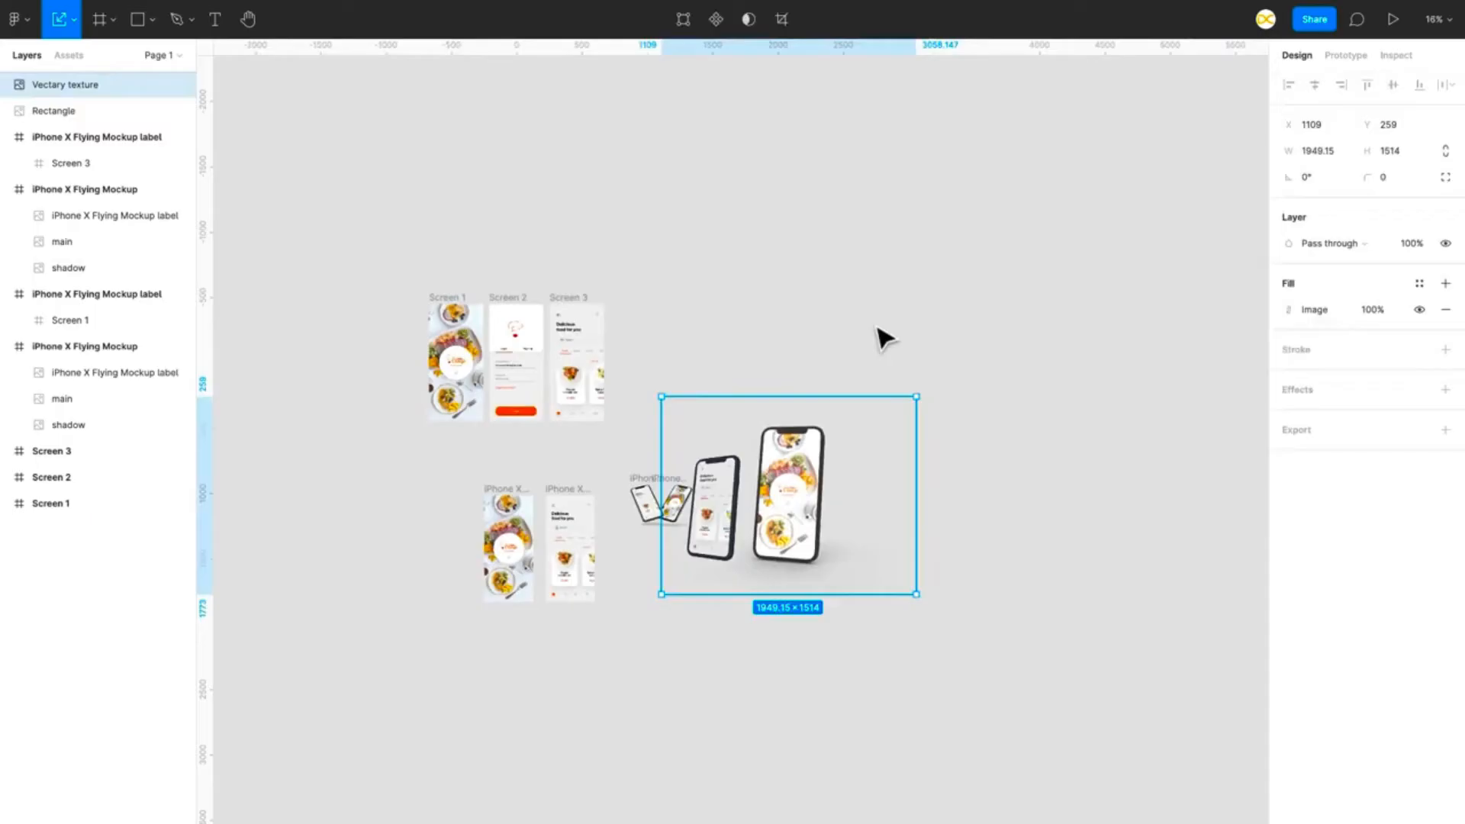
# Step: Search the Figma Community for "mockups" and look through the mockup files
pyautogui.click(743, 328)
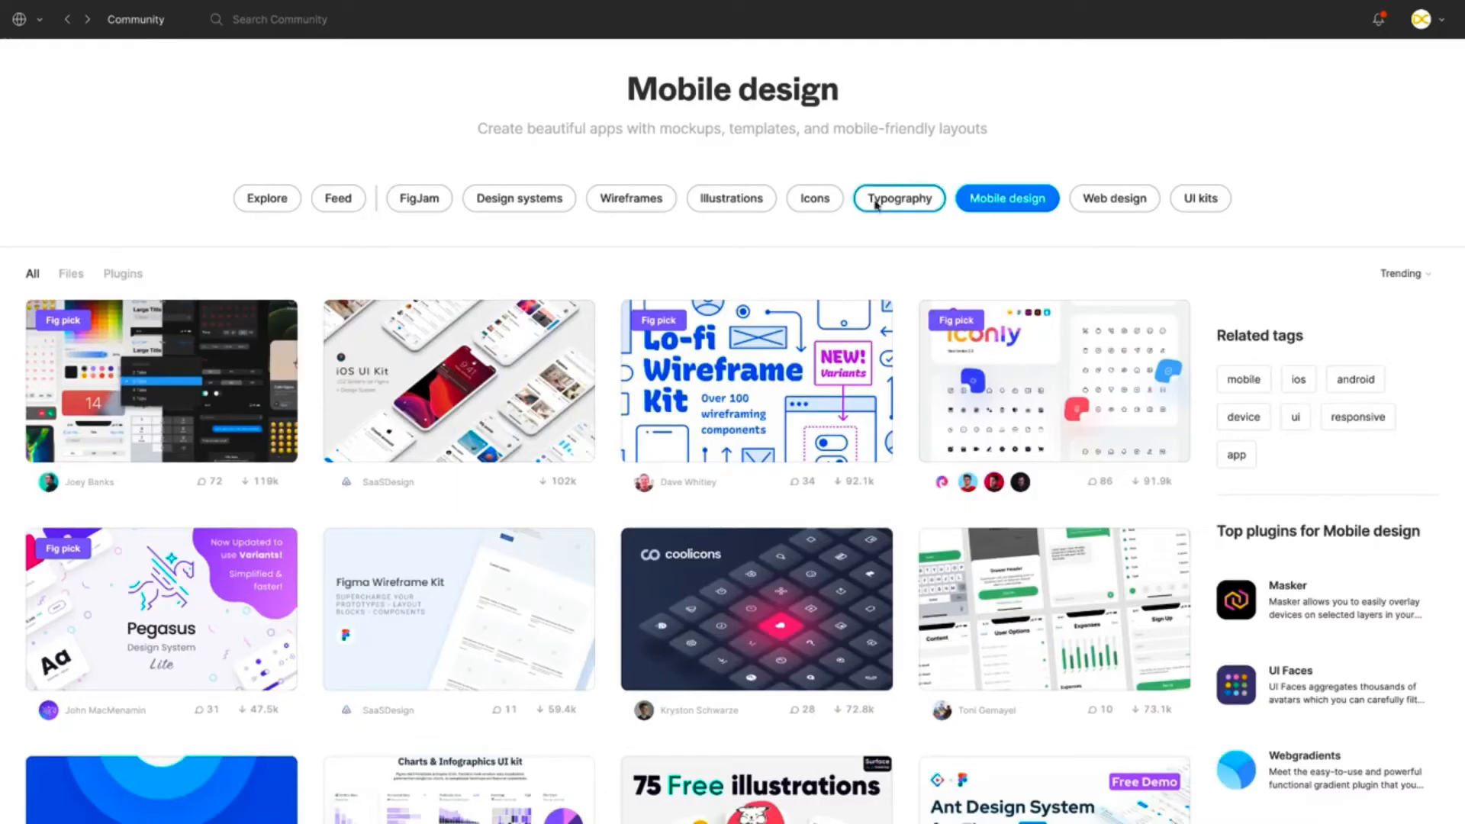
pyautogui.click(246, 30)
pyautogui.write('mocku')
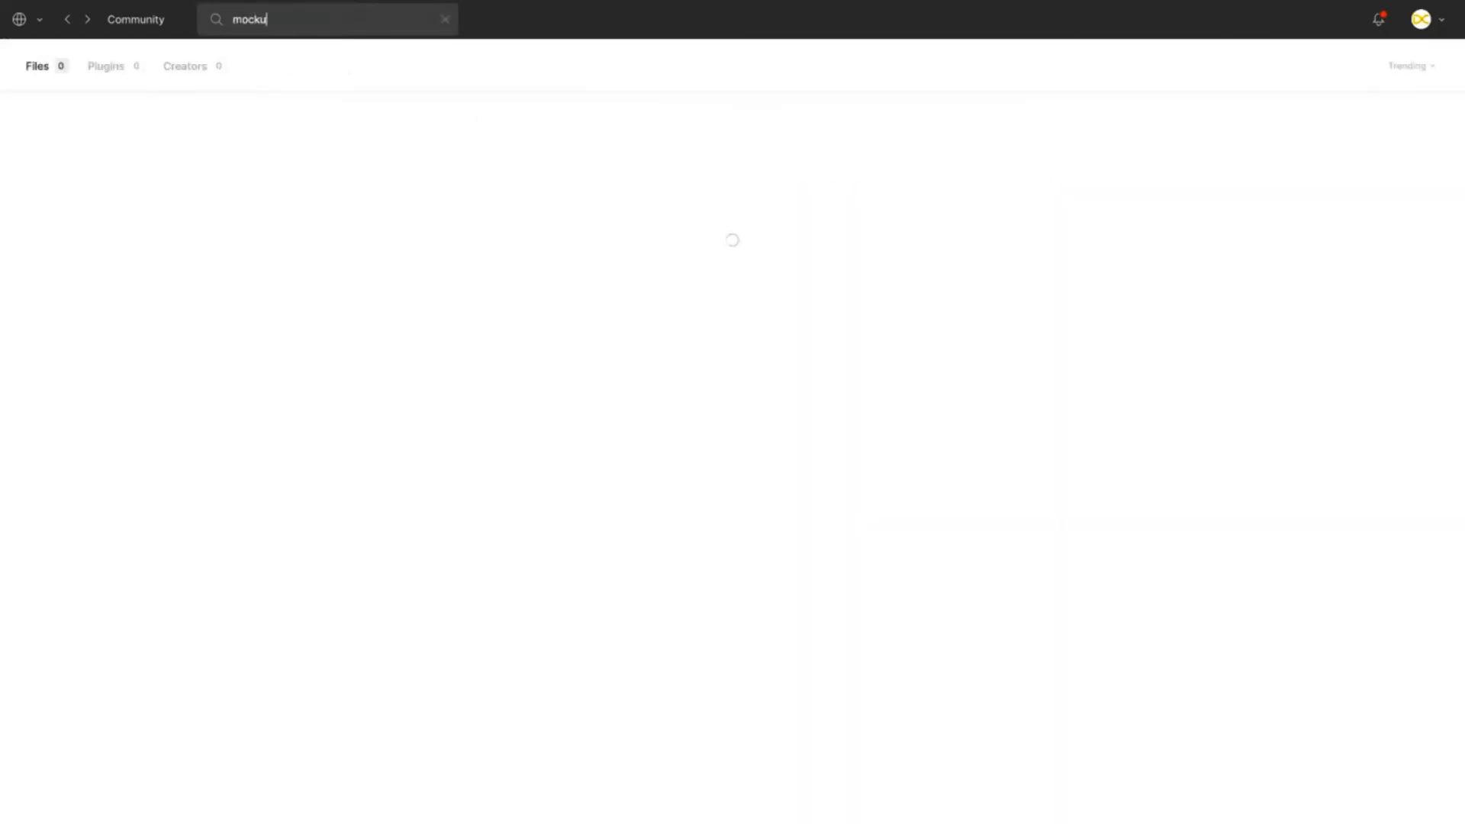
pyautogui.write('ps')
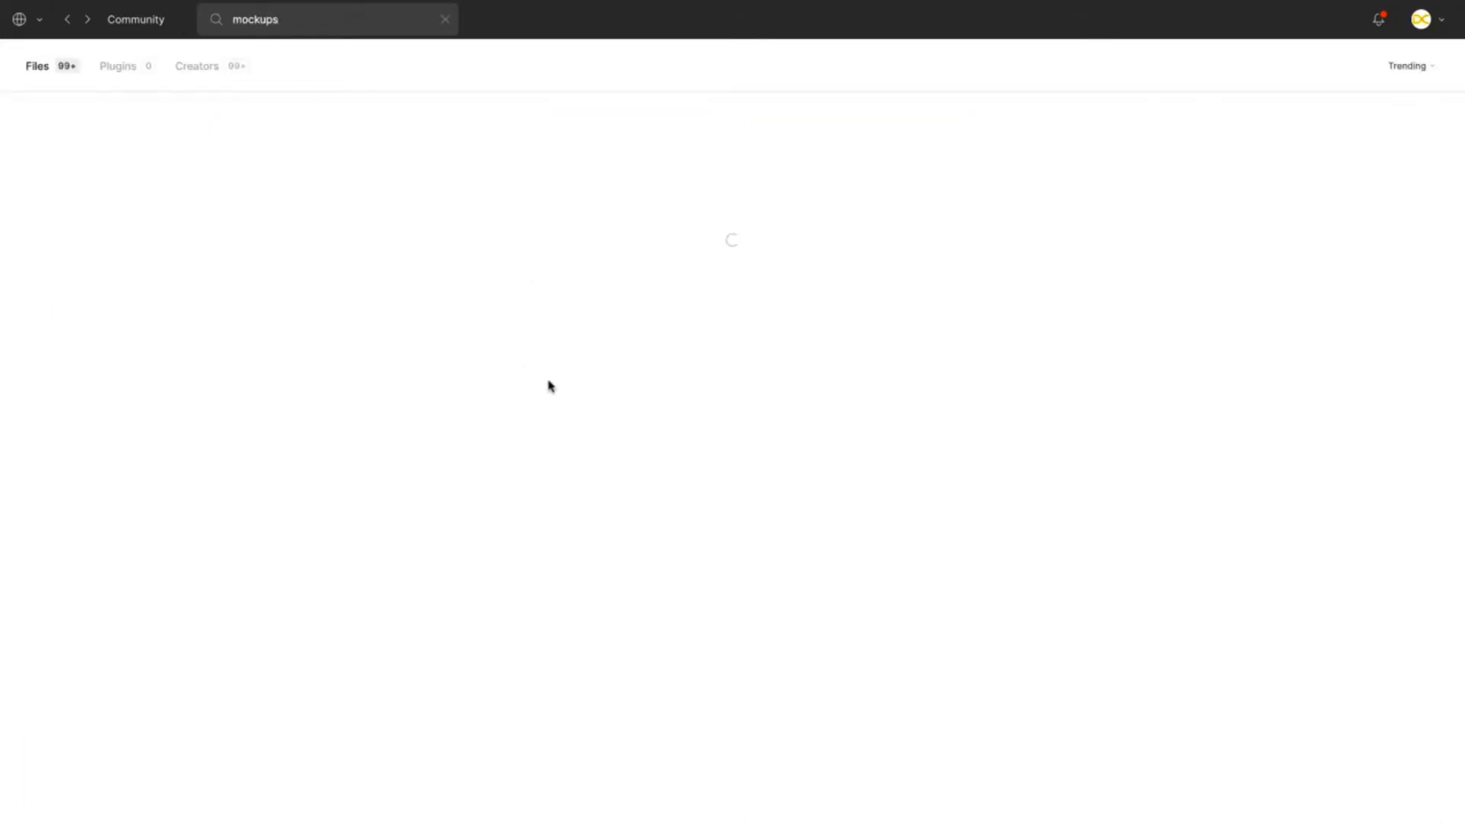
pyautogui.scroll(-2, 539, 656)
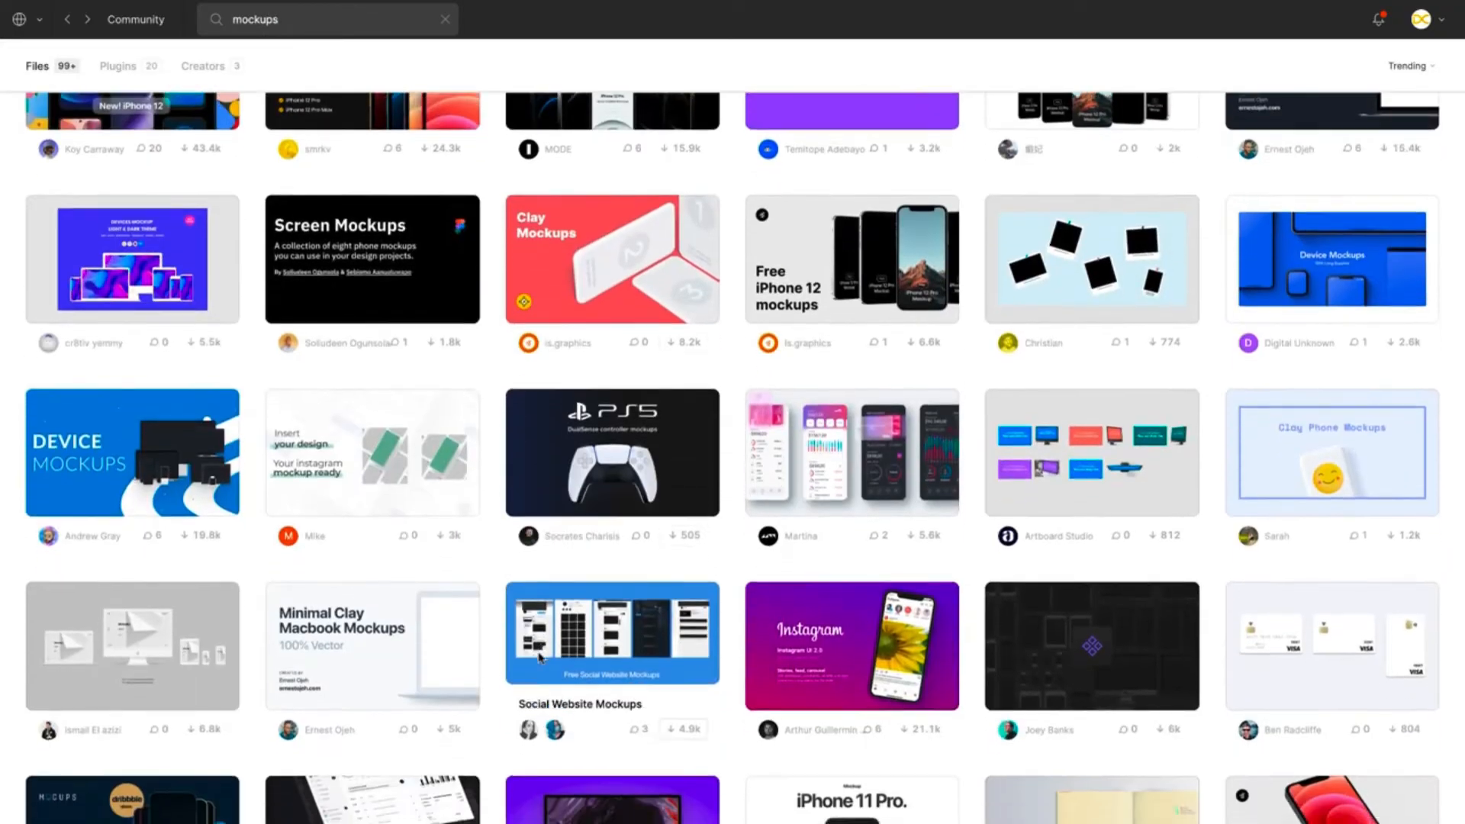
pyautogui.scroll(2, 539, 656)
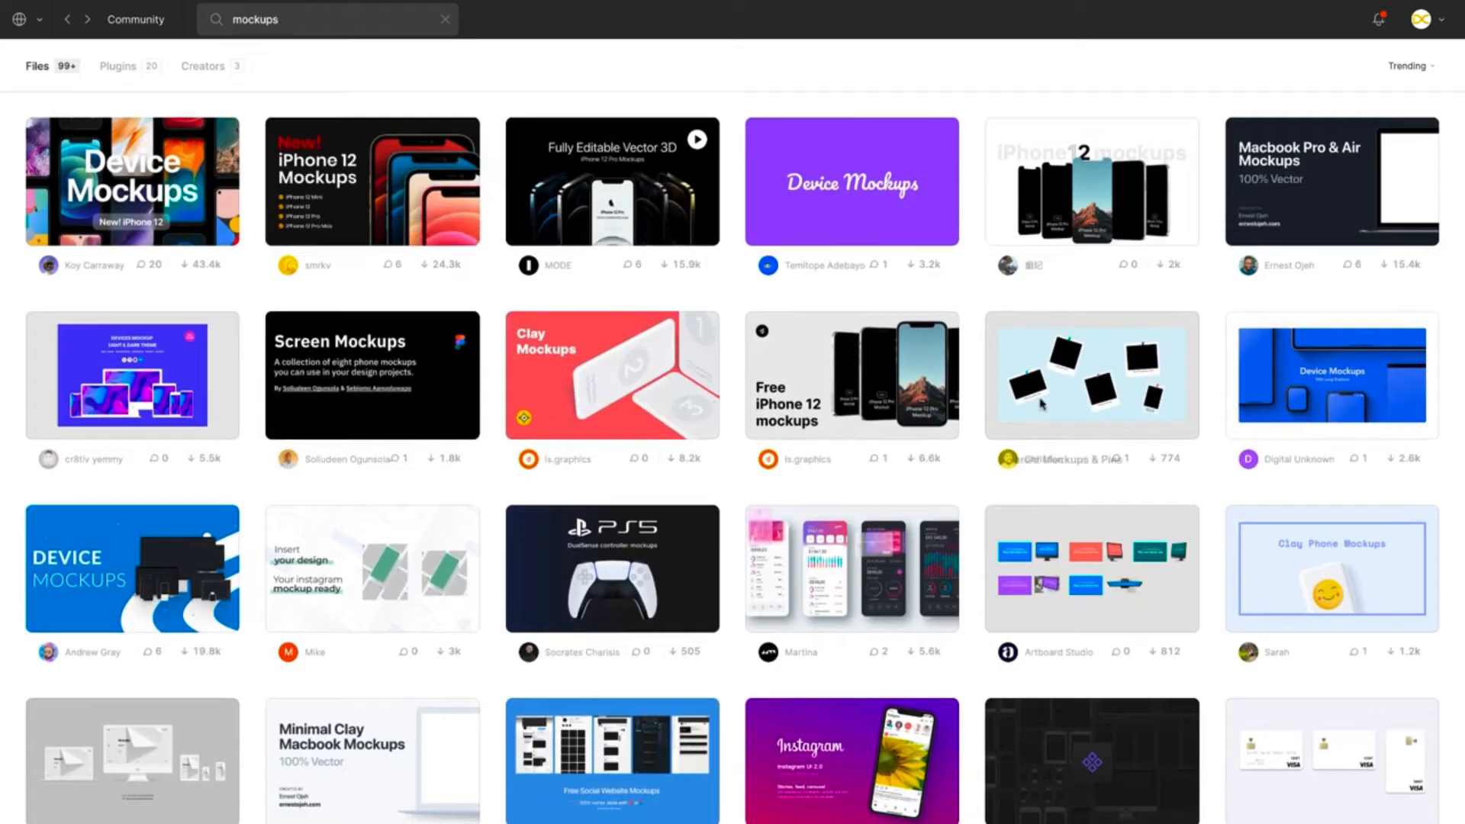
pyautogui.scroll(-5, 827, 663)
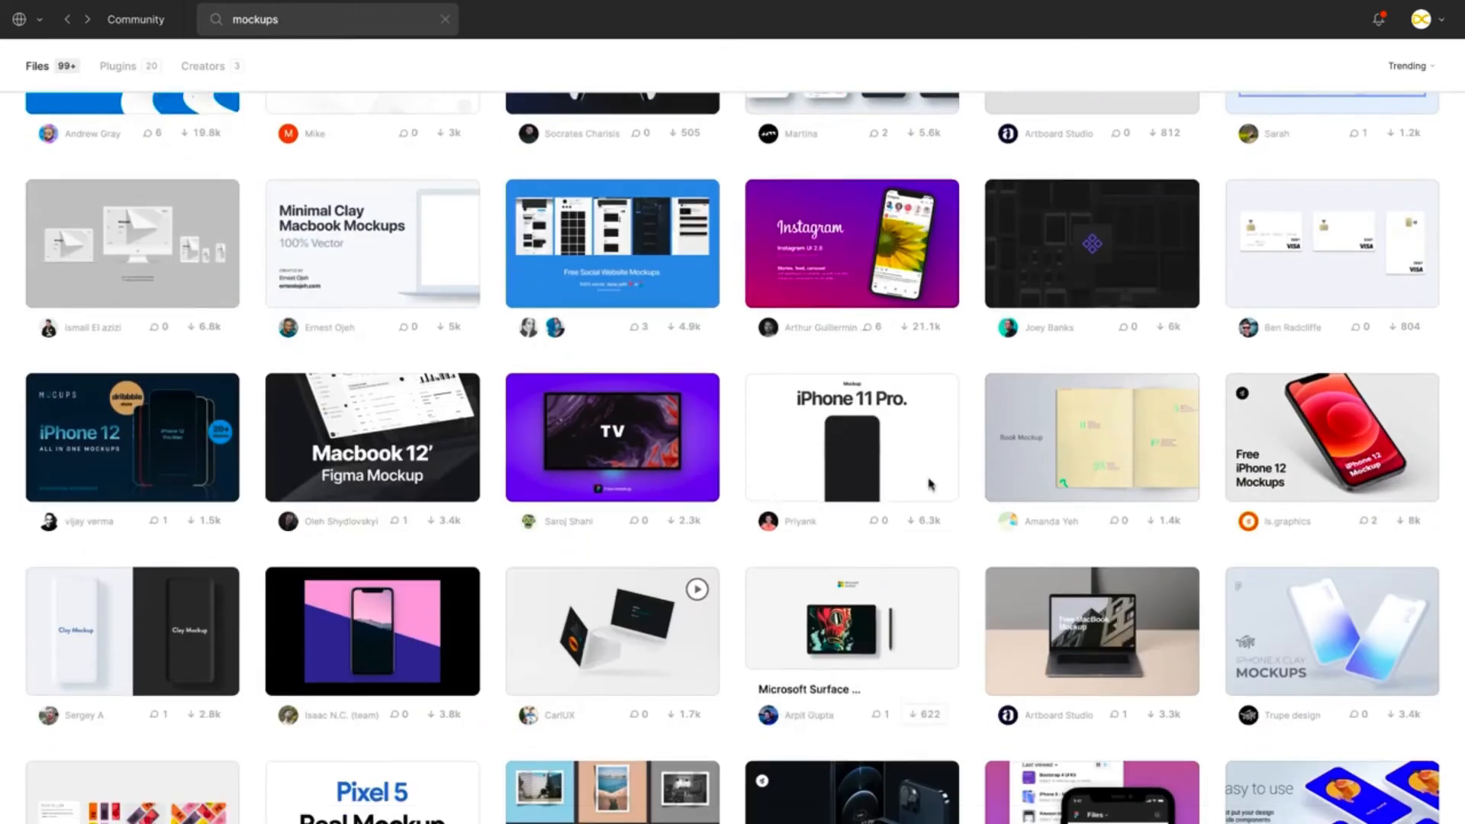
# Step: Duplicate the free iPhone 12 Mockup file by ls.graphics, view its phone variants and return to the Mockups file
pyautogui.click(1349, 424)
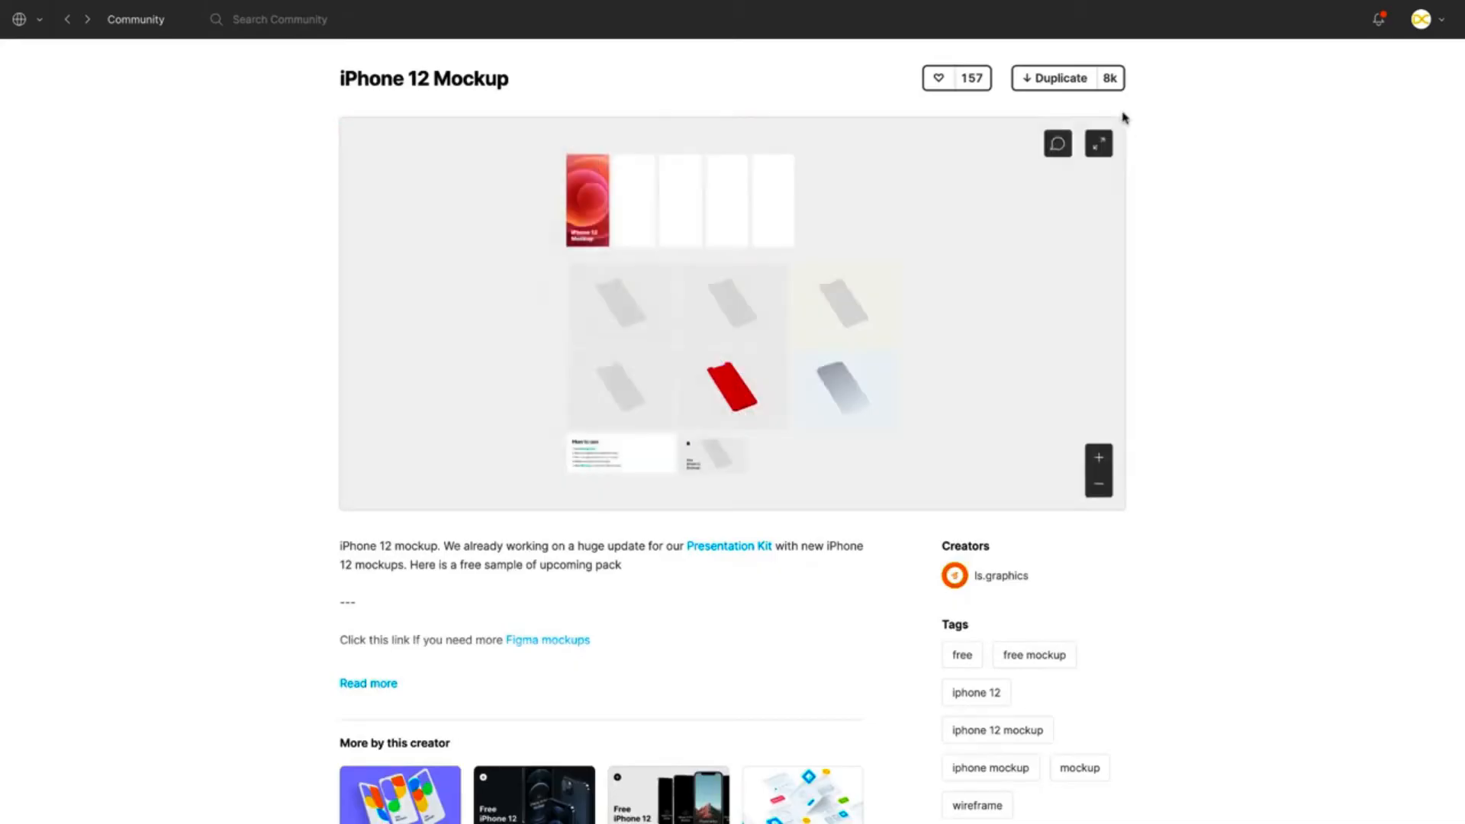
pyautogui.click(1051, 76)
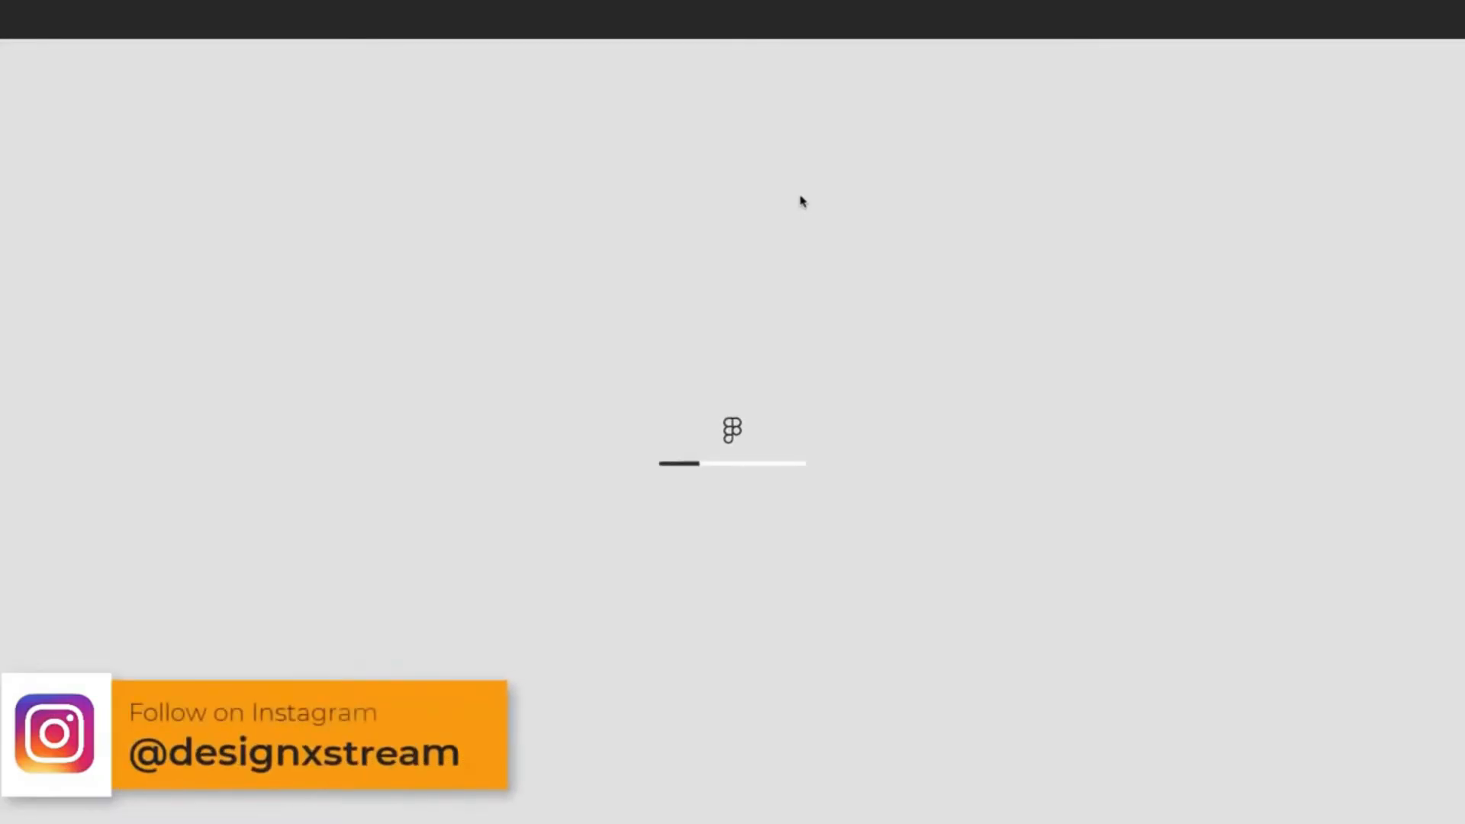
pyautogui.scroll(1, 744, 546)
pyautogui.scroll(-2, 745, 546)
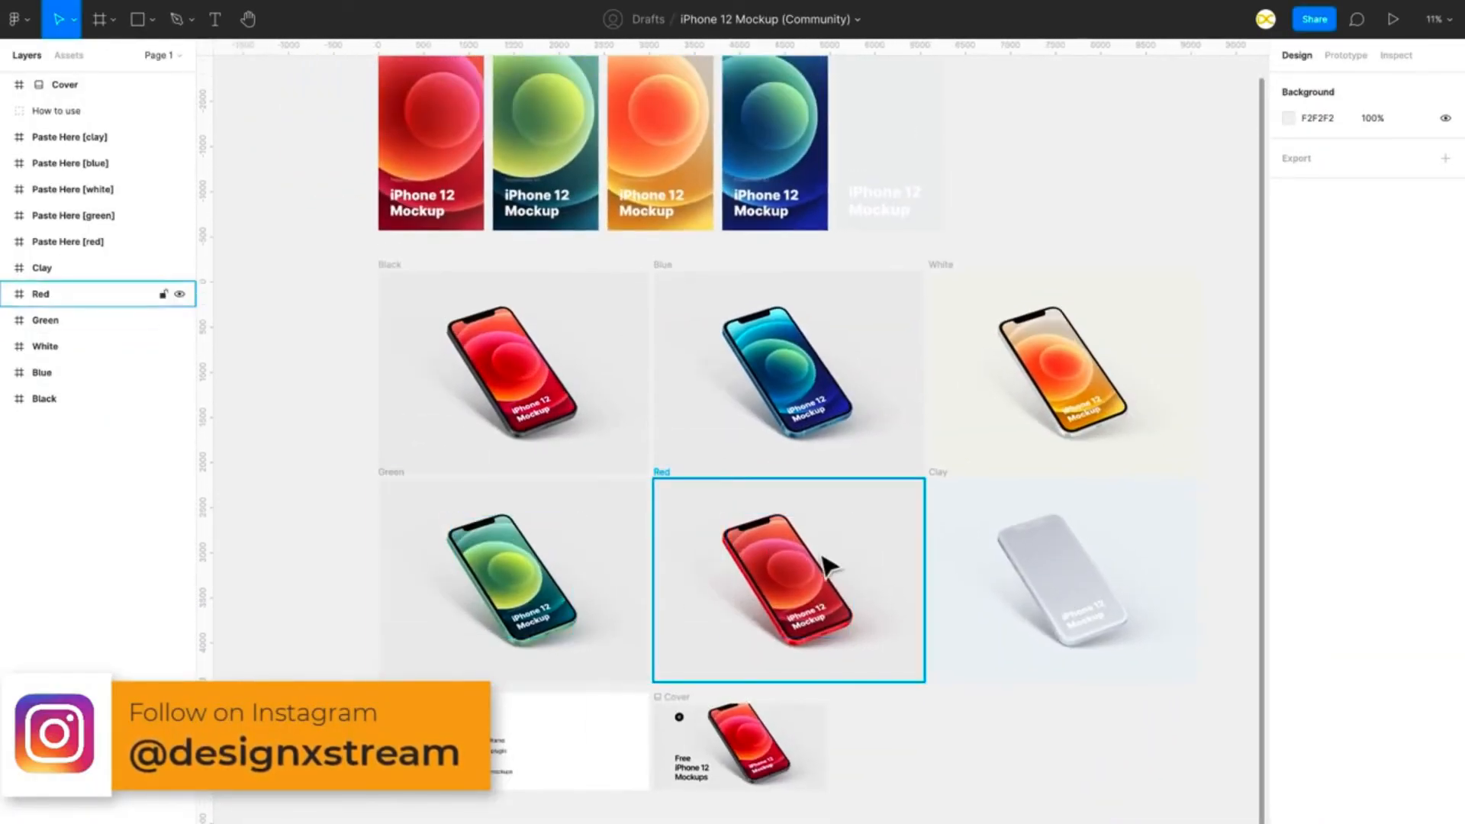
pyautogui.click(673, 263)
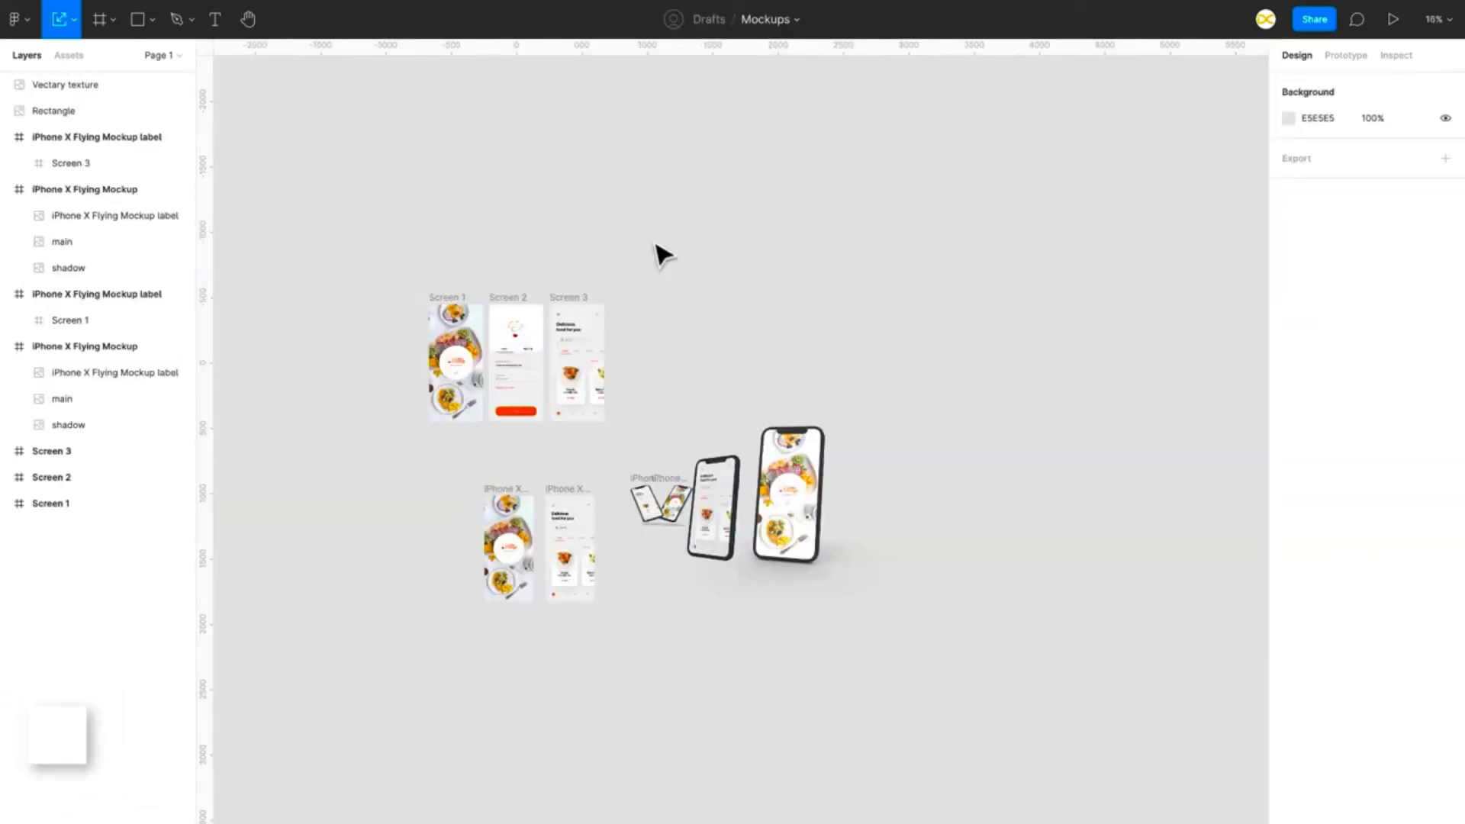
# Step: Paste the Blue iPhone 12 mockup frame and apply the Screen 3 frame to its Change This layer with the Mockup plugin
pyautogui.hotkey('ctrl', 'v')
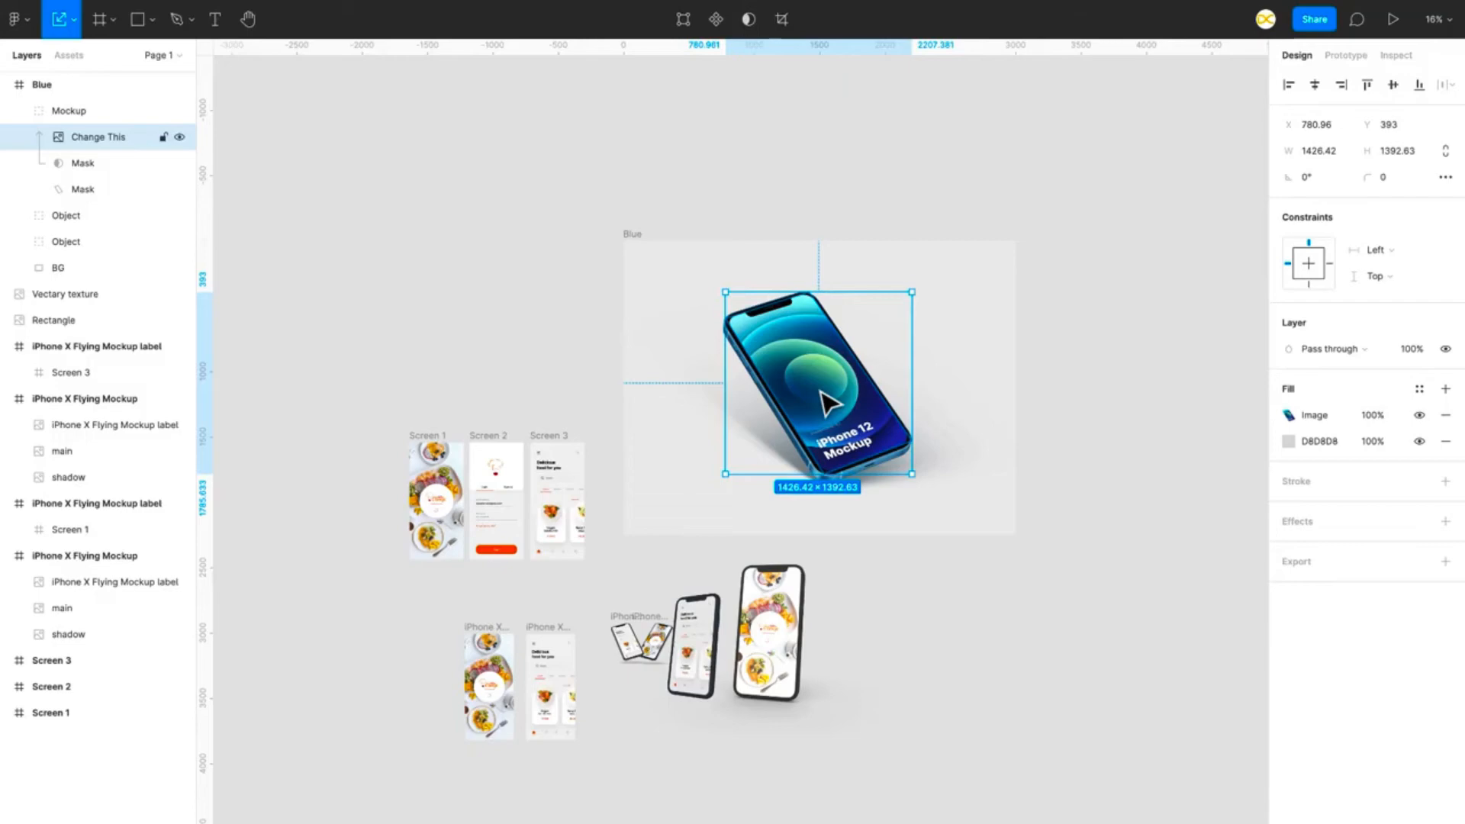
pyautogui.scroll(2, 828, 405)
pyautogui.scroll(-2, 857, 419)
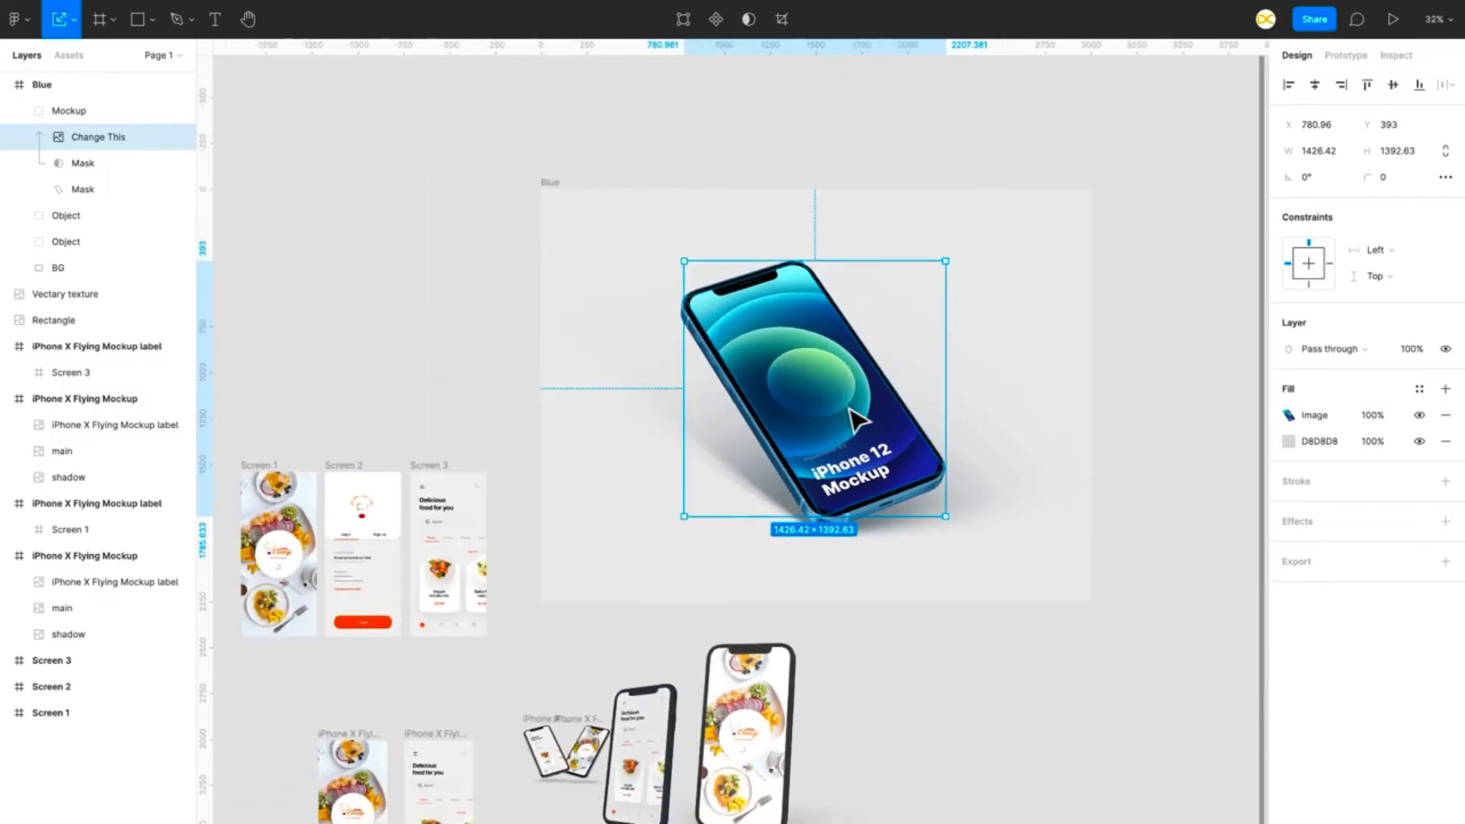
pyautogui.rightClick(848, 411)
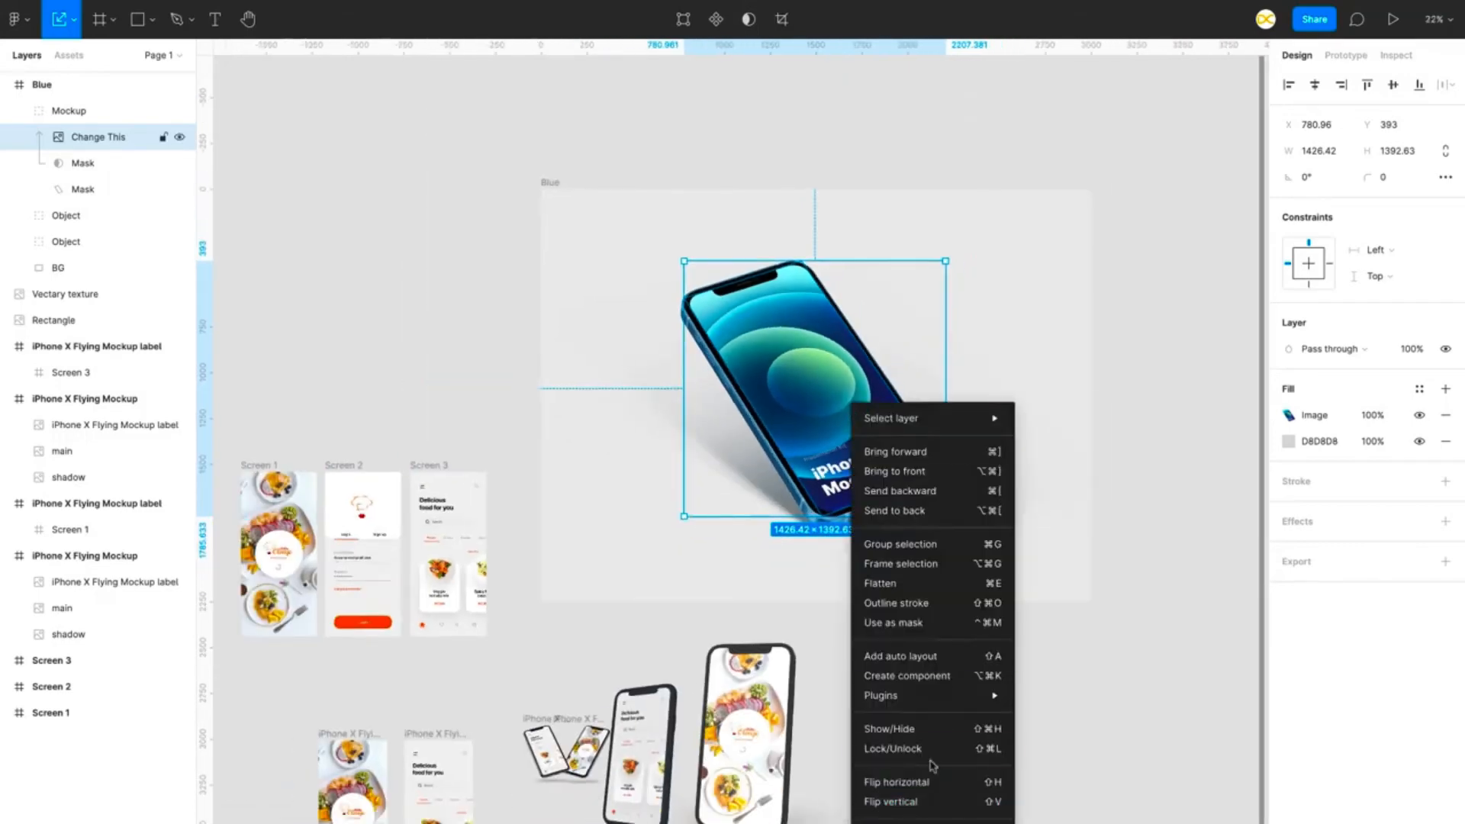
pyautogui.moveTo(959, 696)
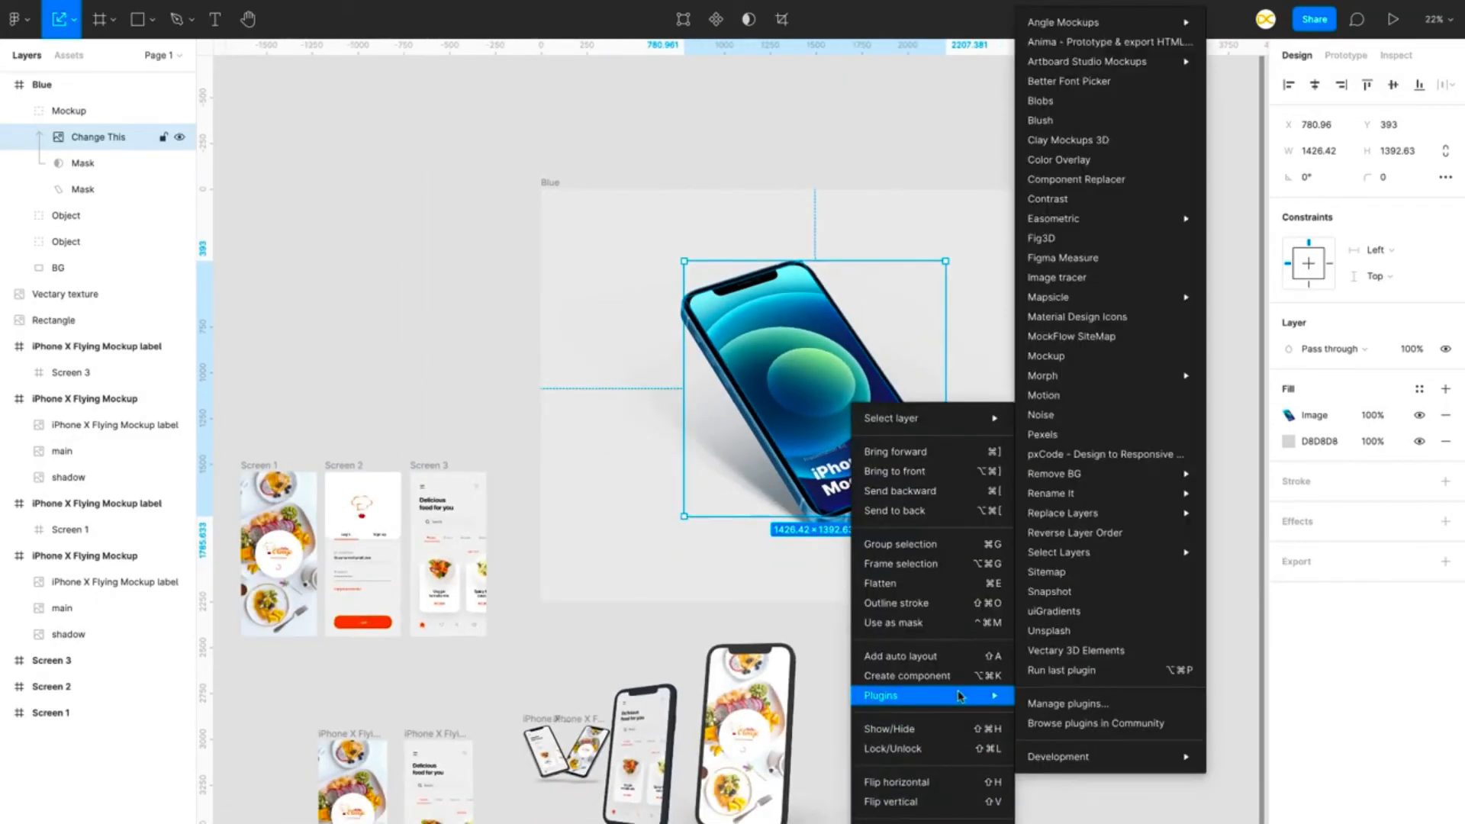
pyautogui.click(1059, 356)
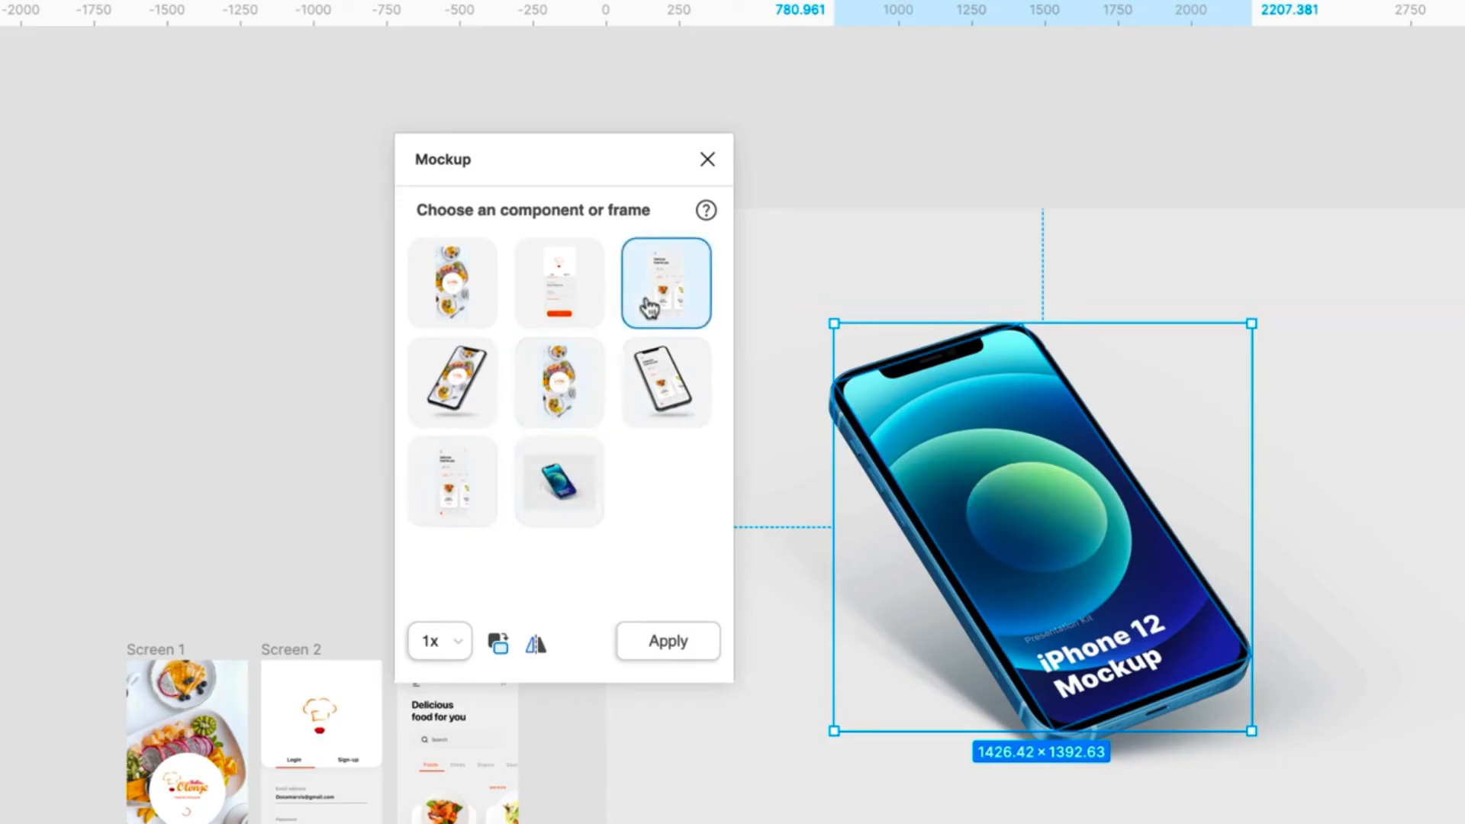
pyautogui.click(677, 655)
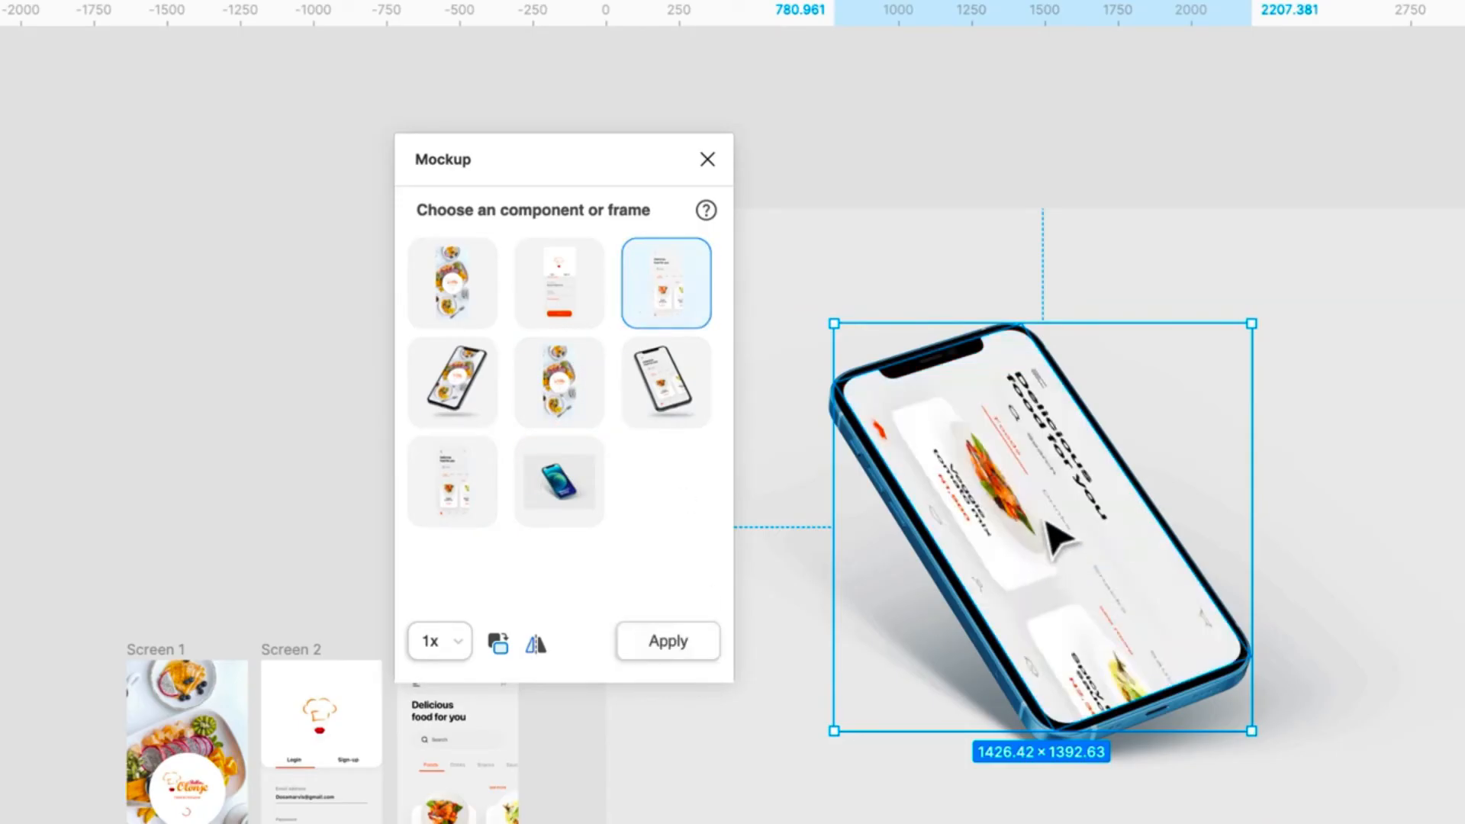
# Step: Rotate the applied Screen 3 image until it sits upright on the blue phone, then close the Mockup plugin and deselect
pyautogui.click(498, 647)
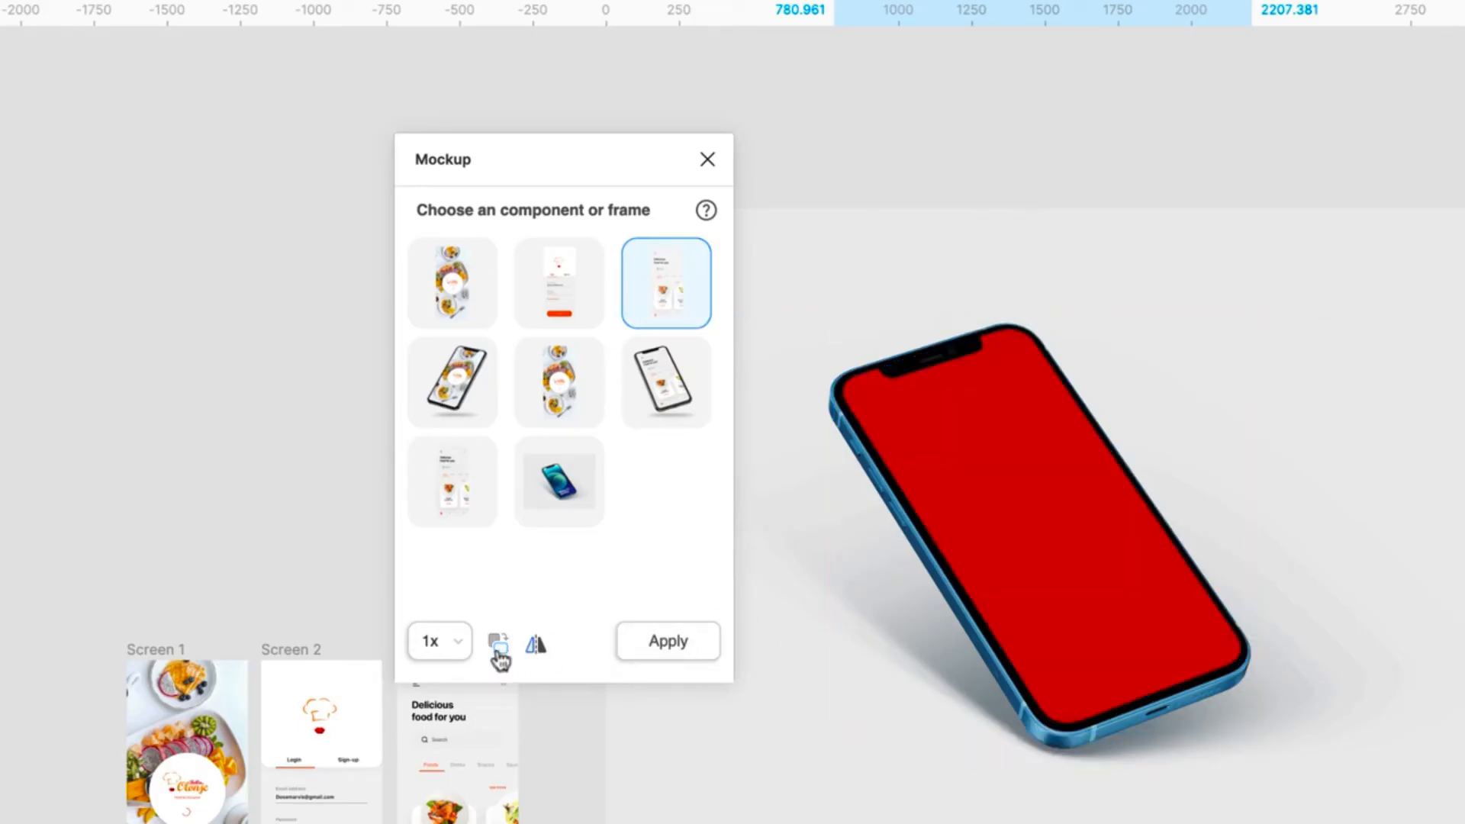
pyautogui.click(498, 647)
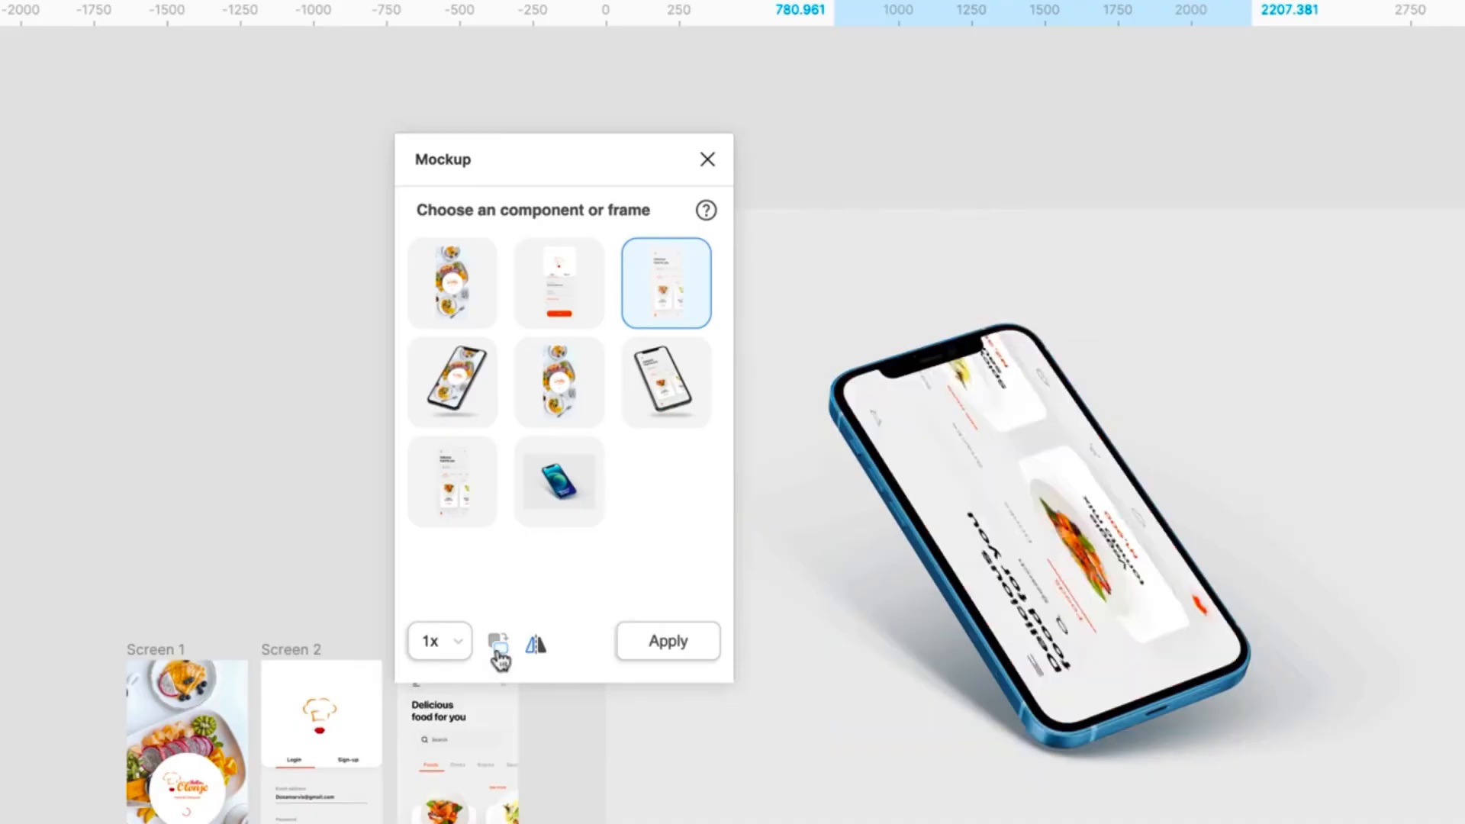
pyautogui.click(498, 648)
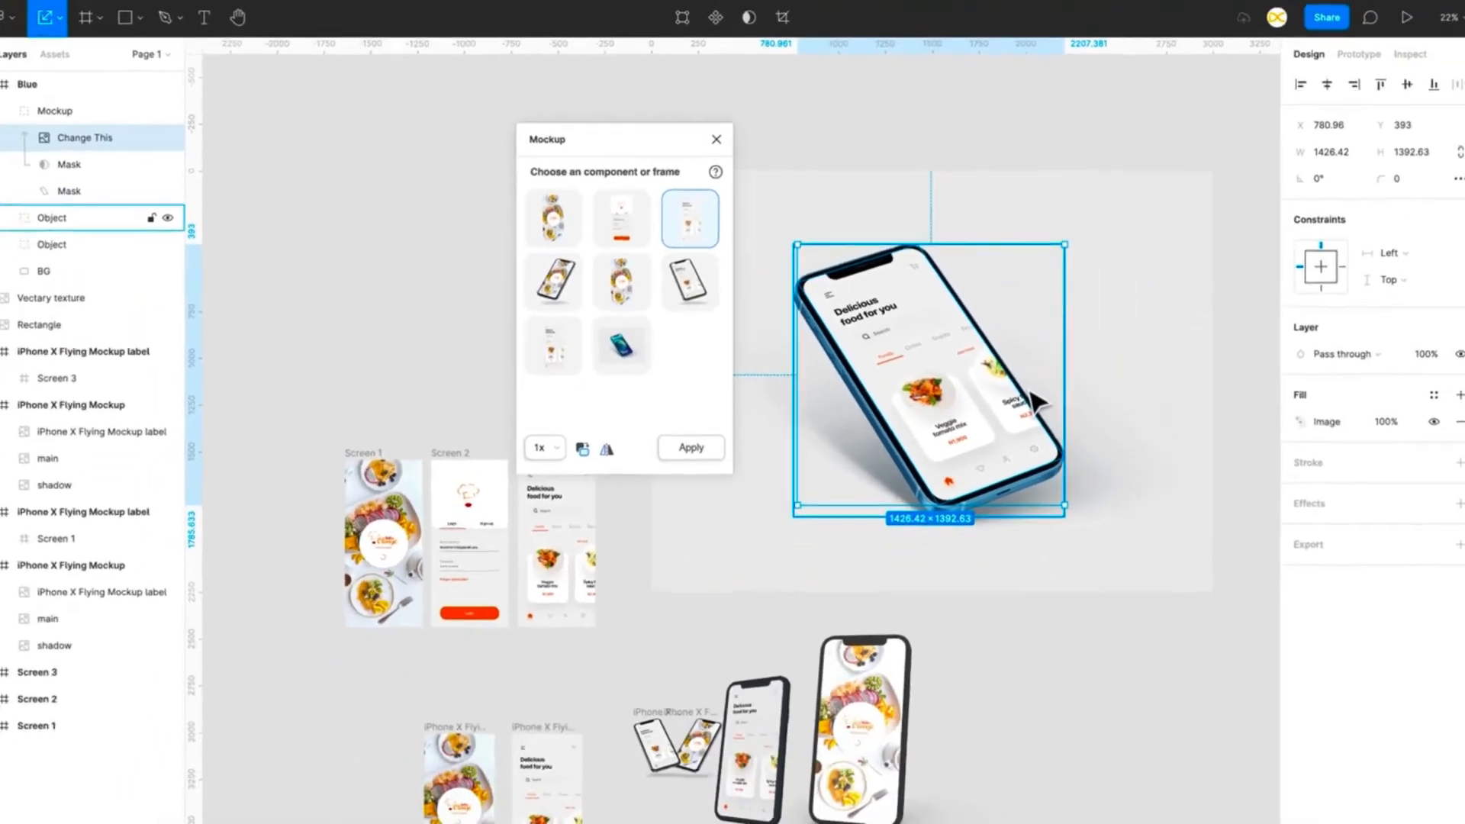
pyautogui.scroll(2, 1151, 521)
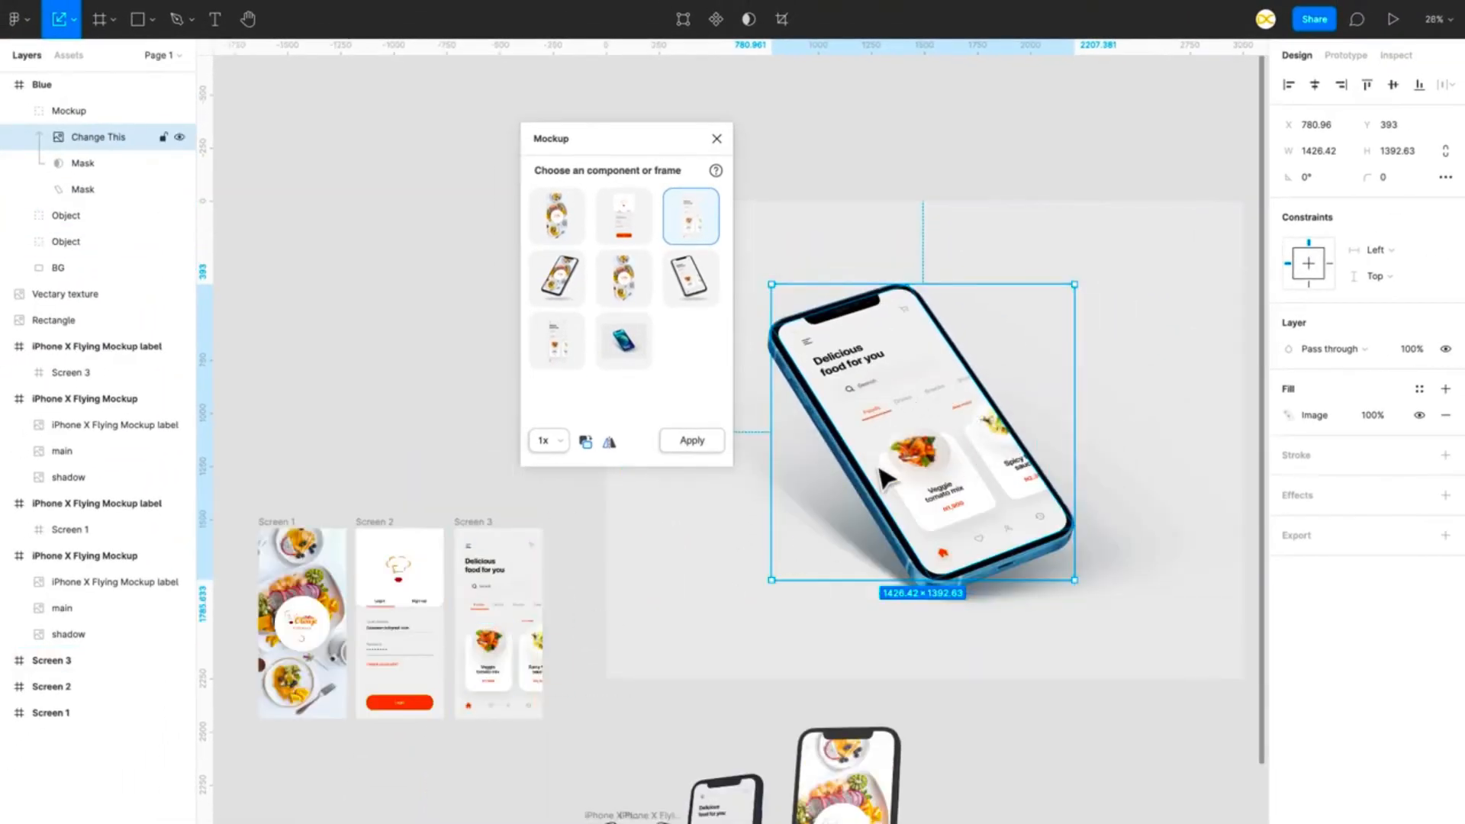
pyautogui.scroll(3, 885, 476)
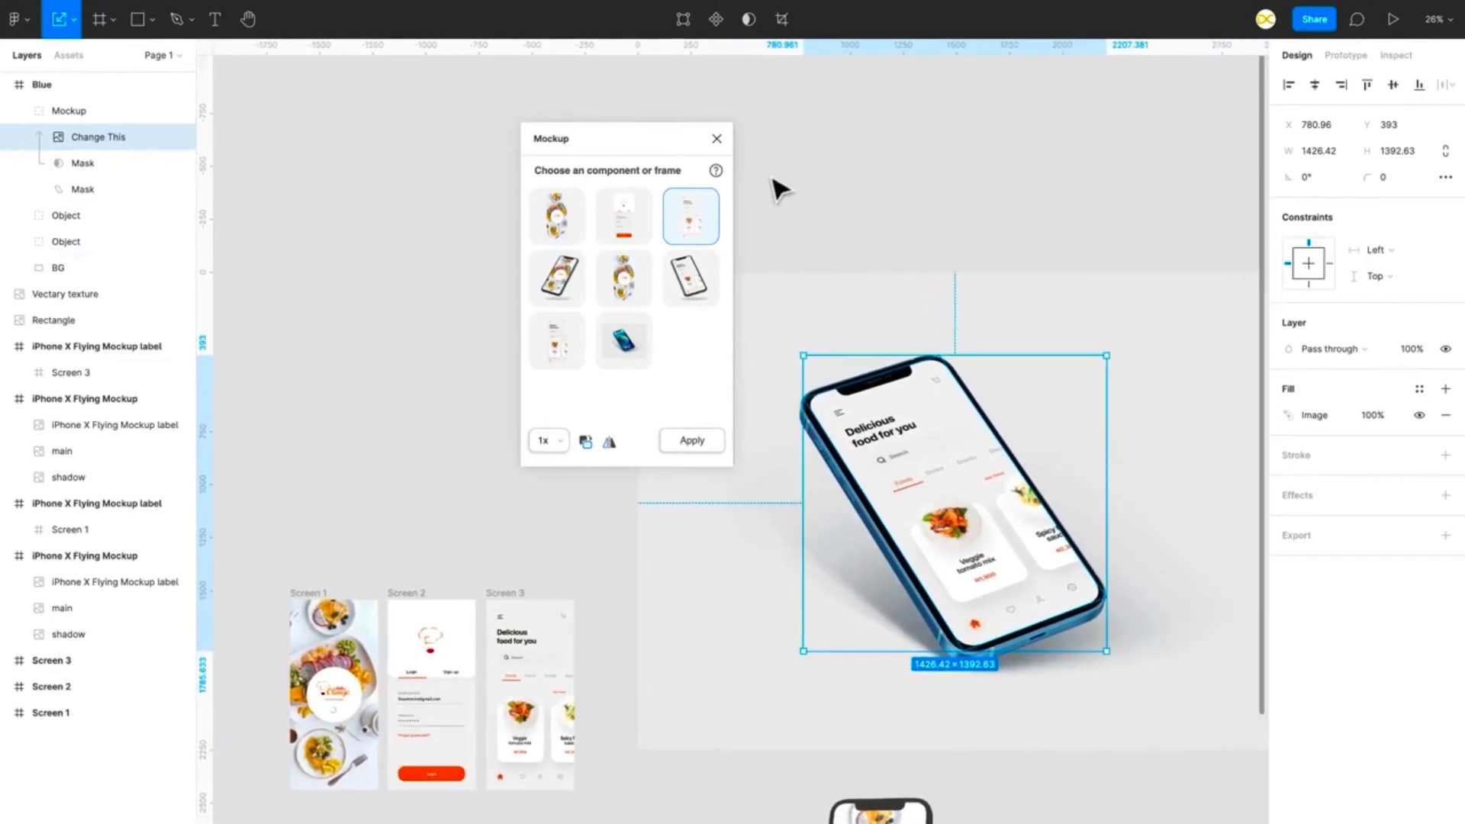
pyautogui.click(715, 139)
pyautogui.hscroll(3, 1046, 405)
pyautogui.click(1128, 340)
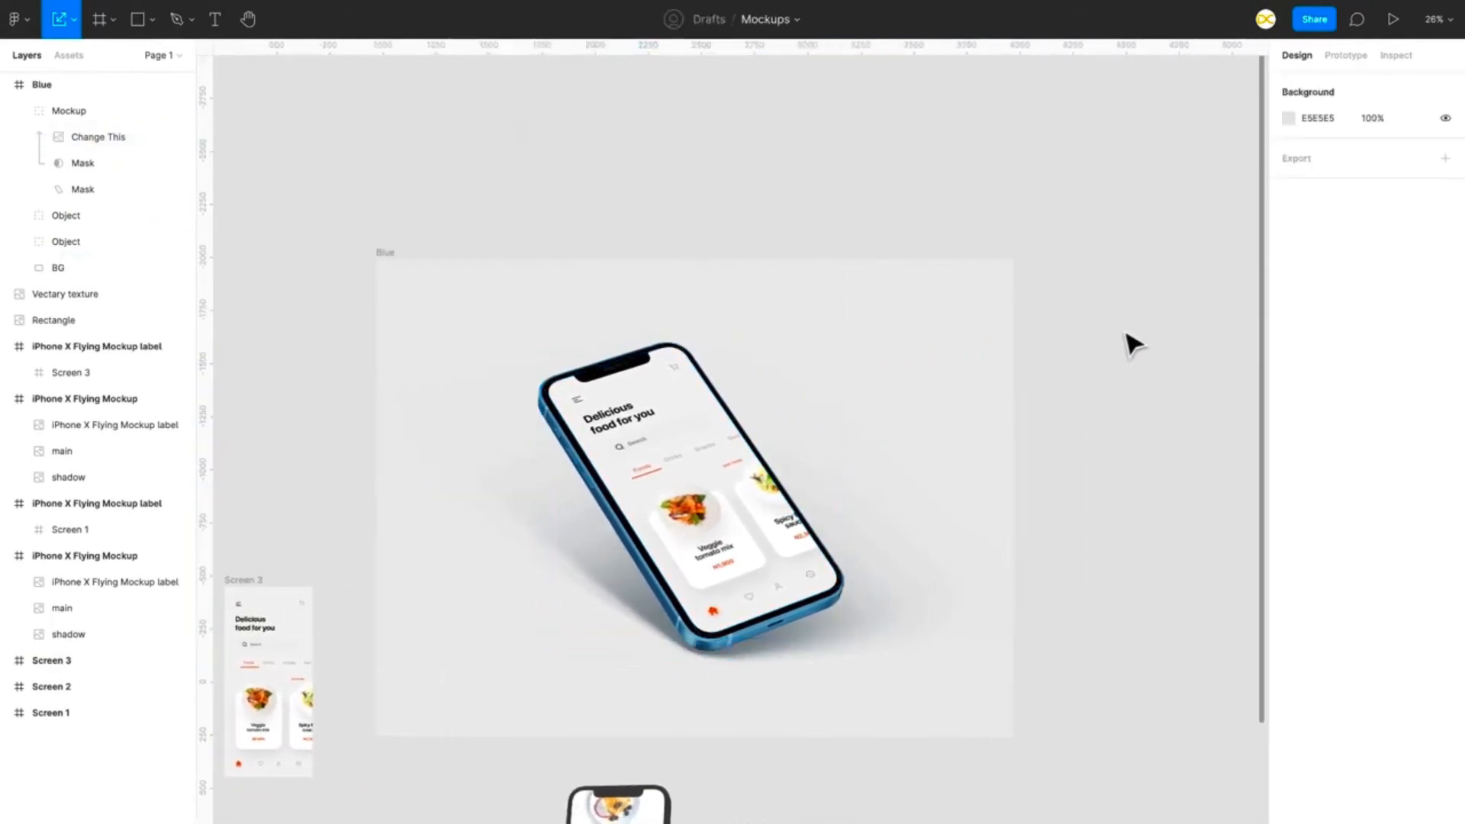
# Step: Paste the hand-held phone mockup photo and place it beside the Blue frame, at about X 4267, Y -1991
pyautogui.moveTo(782, 557); pyautogui.dragTo(616, 647)
pyautogui.click(1134, 534)
pyautogui.press('super+v')
pyautogui.scroll(-3, 1153, 491)
pyautogui.hscroll(4, 1150, 490)
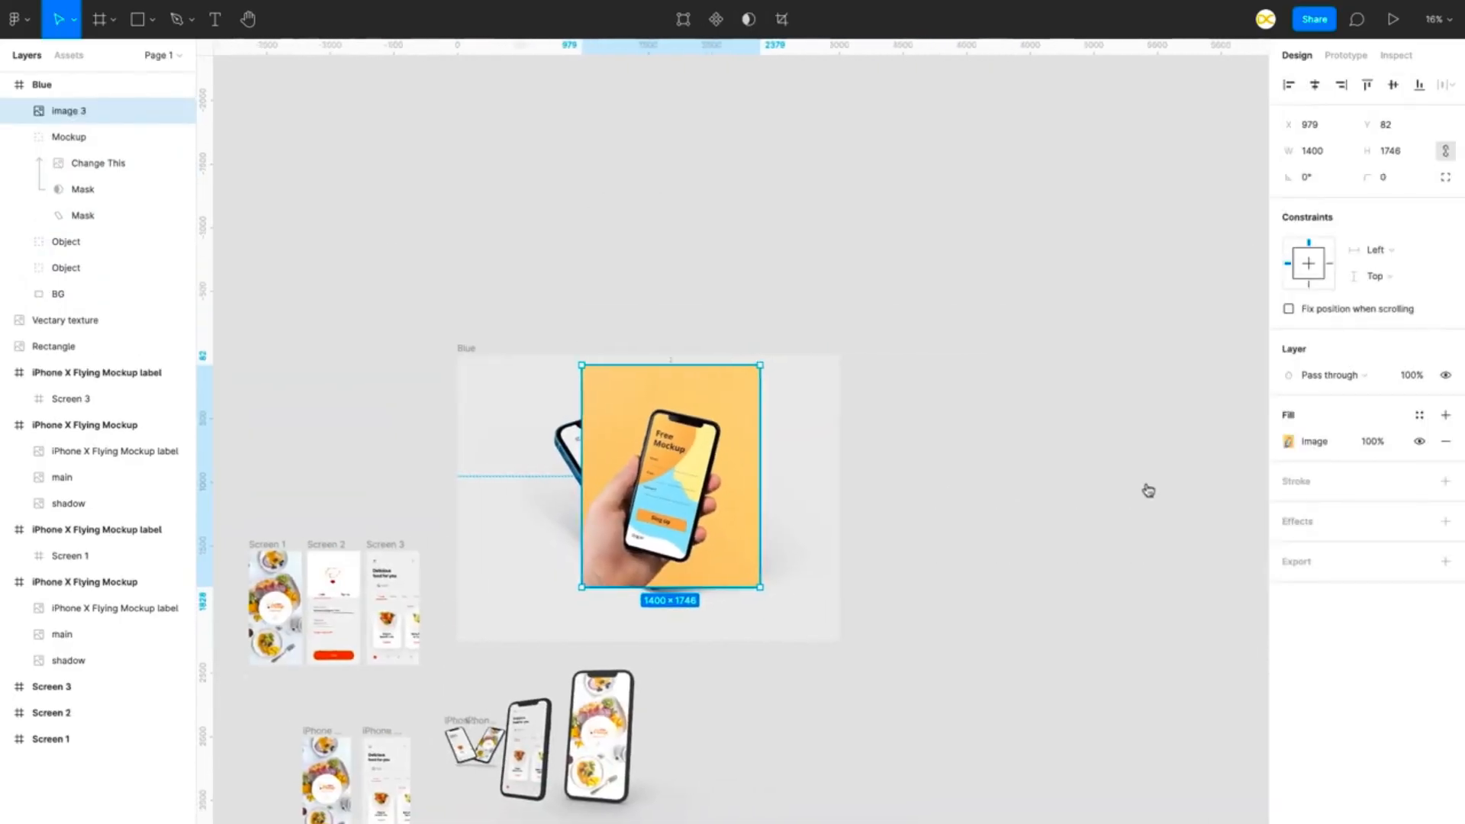
pyautogui.moveTo(633, 496); pyautogui.dragTo(930, 492)
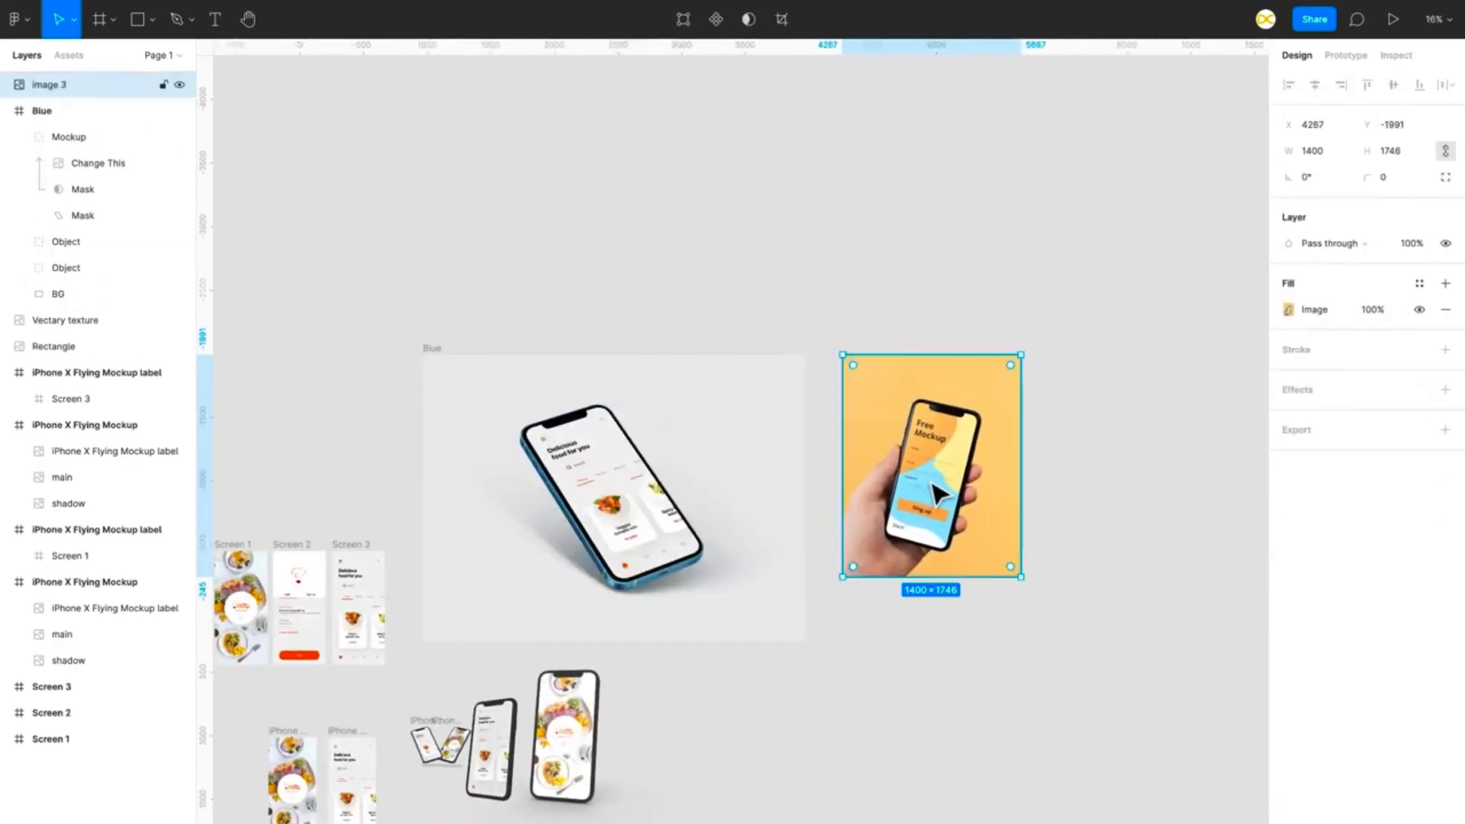
# Step: Trace the phone's screen in the hand-held photo with the Pen tool as a closed four-corner shape about 732 × 1164
pyautogui.hotkey('shift', '2')
pyautogui.scroll(5, 884, 329)
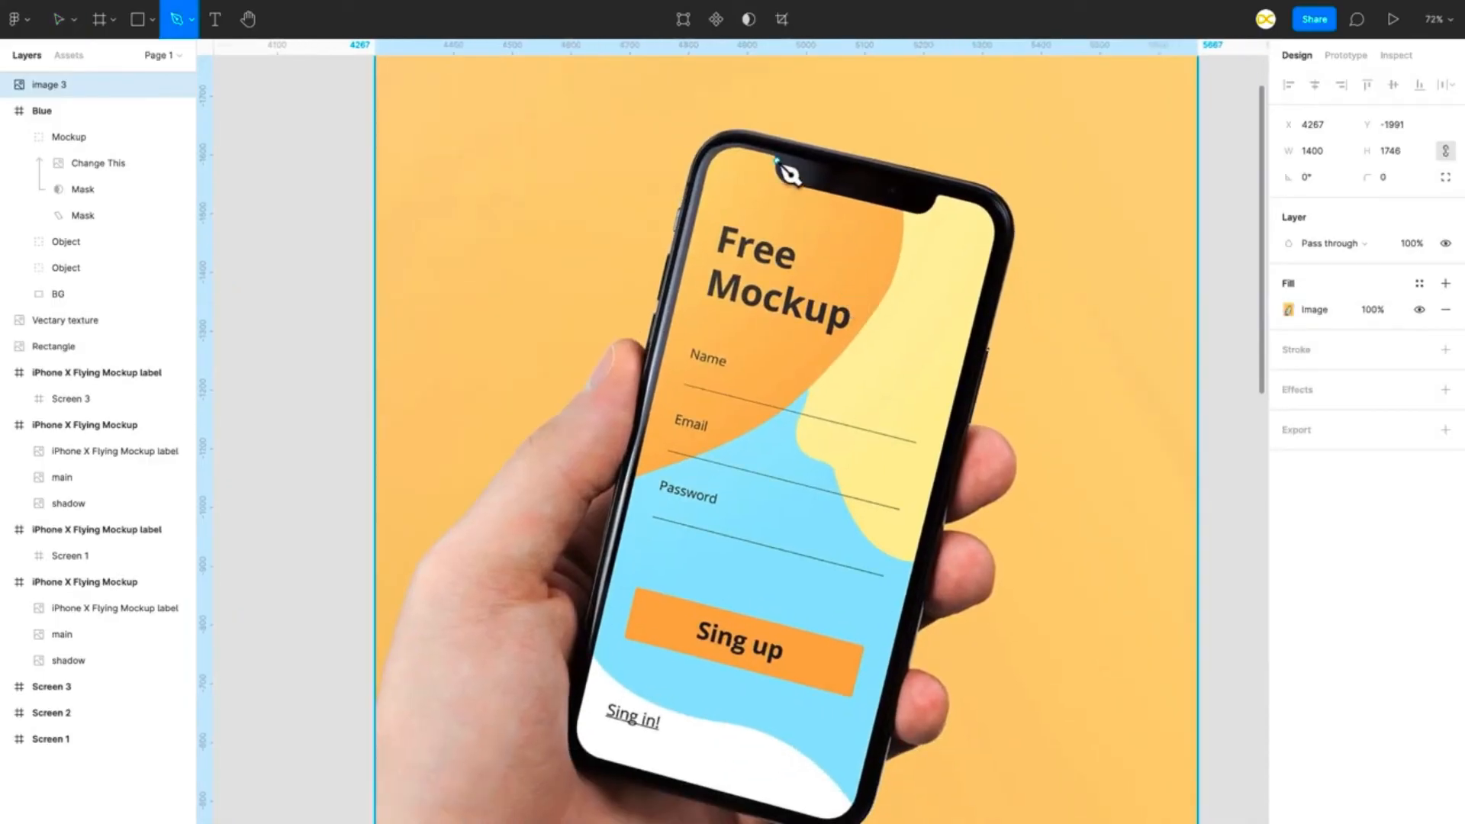
pyautogui.click(717, 142)
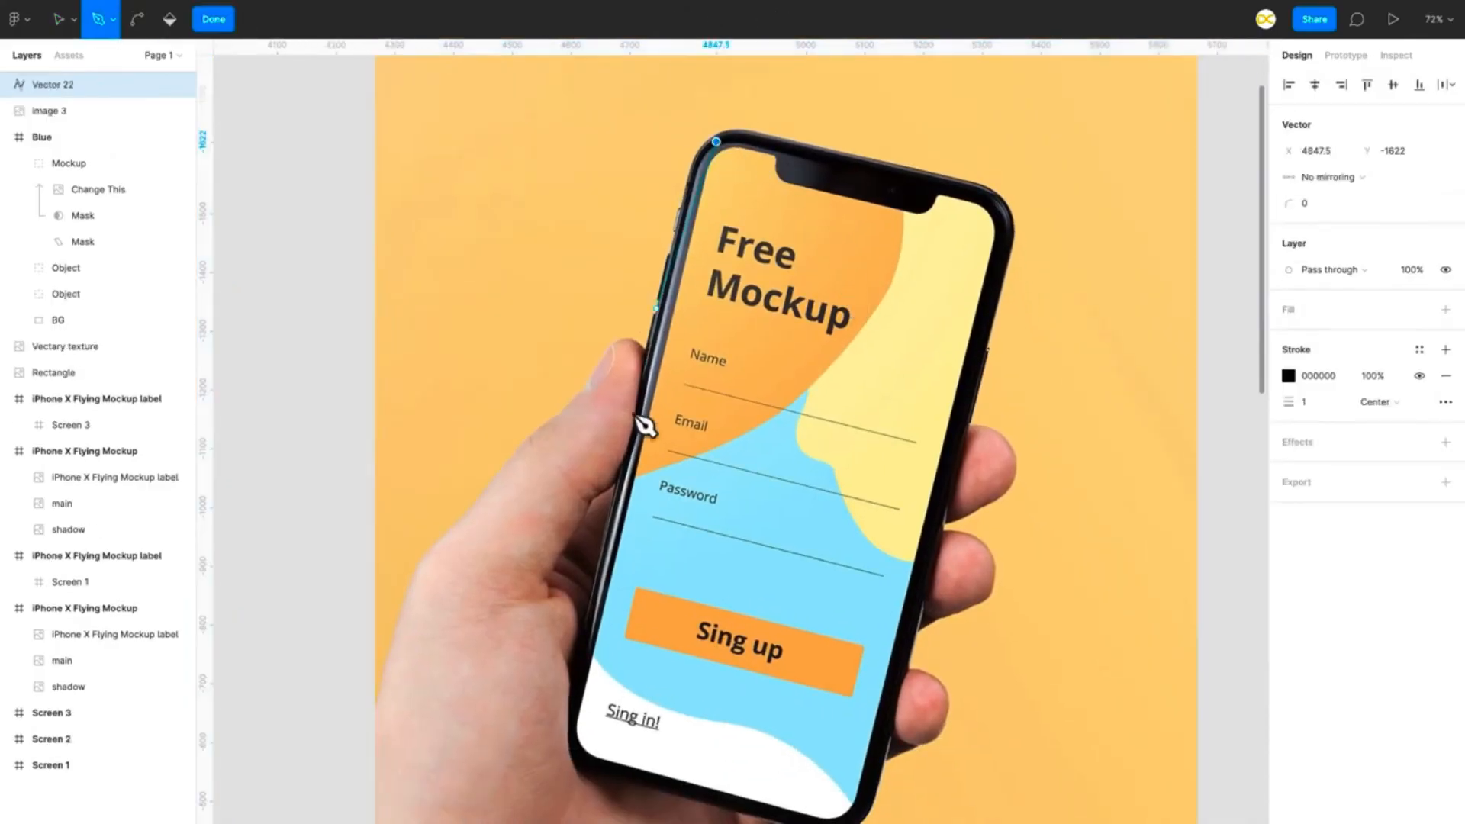
pyautogui.scroll(-10, 1053, 309)
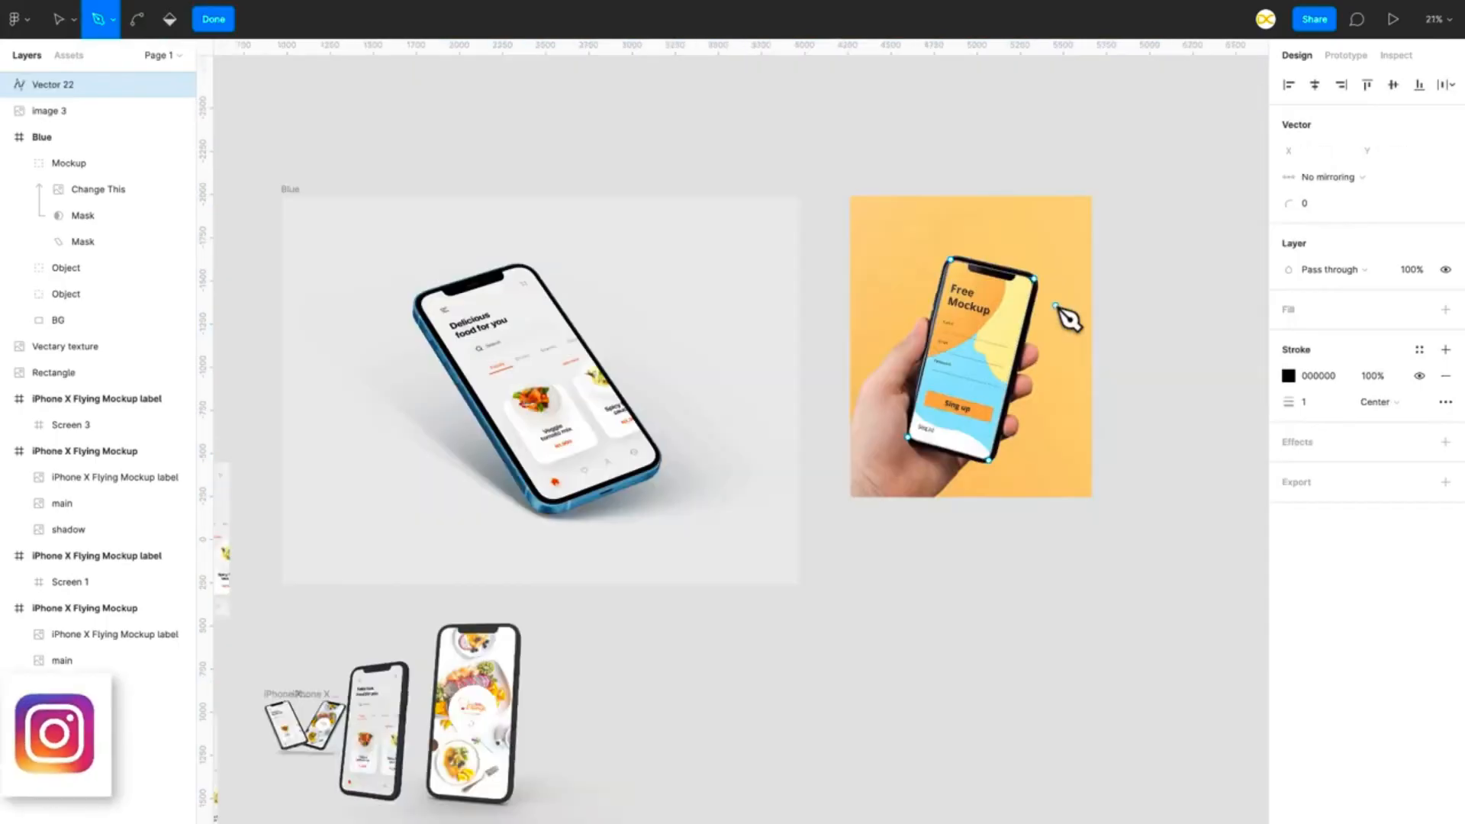
pyautogui.press('Escape')
# Step: Apply the Screen 1 frame to the traced phone-screen shape with the Mockup plugin and close the plugin
pyautogui.rightClick(971, 334)
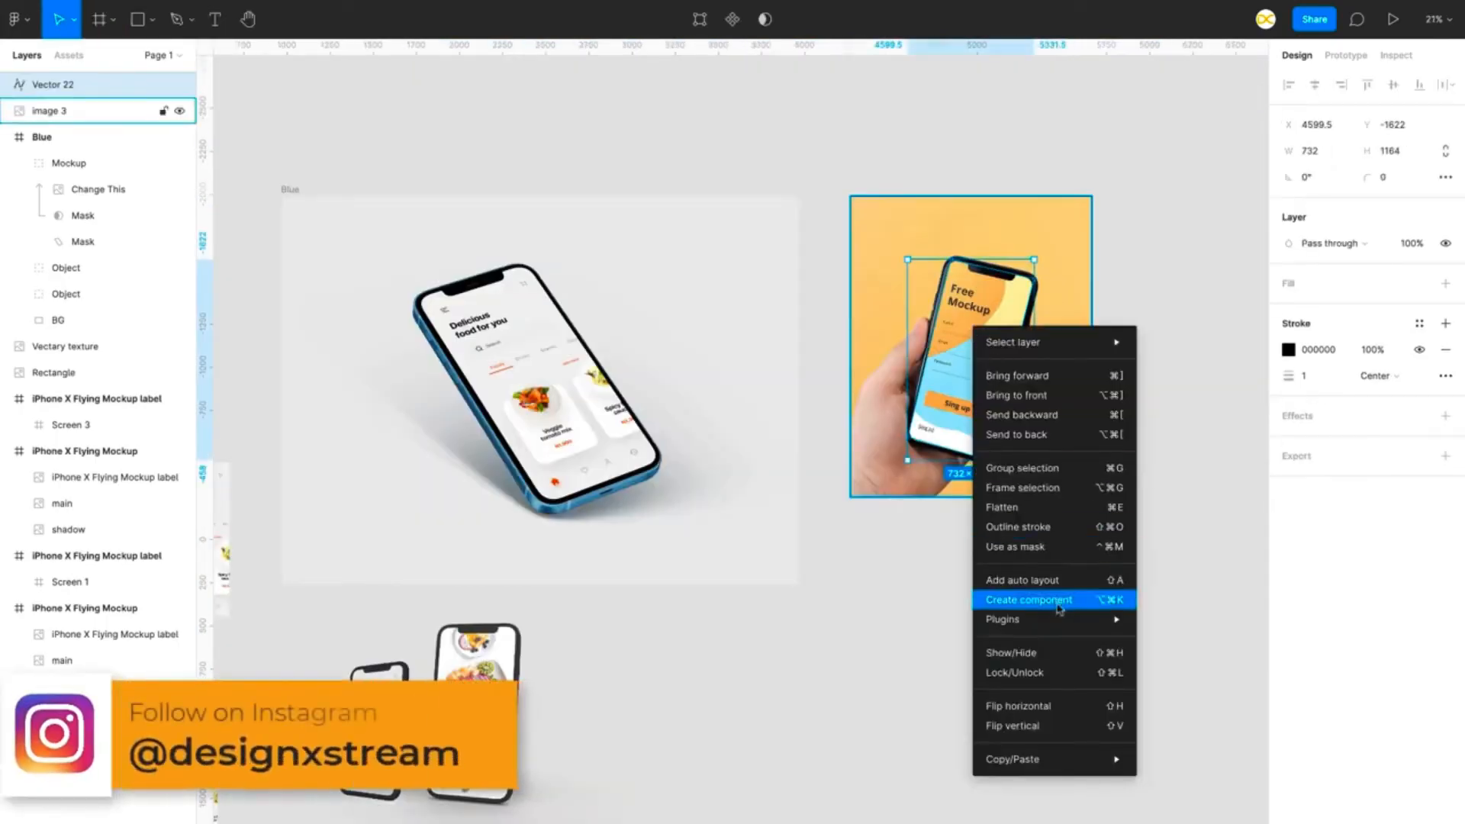
pyautogui.moveTo(1072, 620)
pyautogui.click(1234, 361)
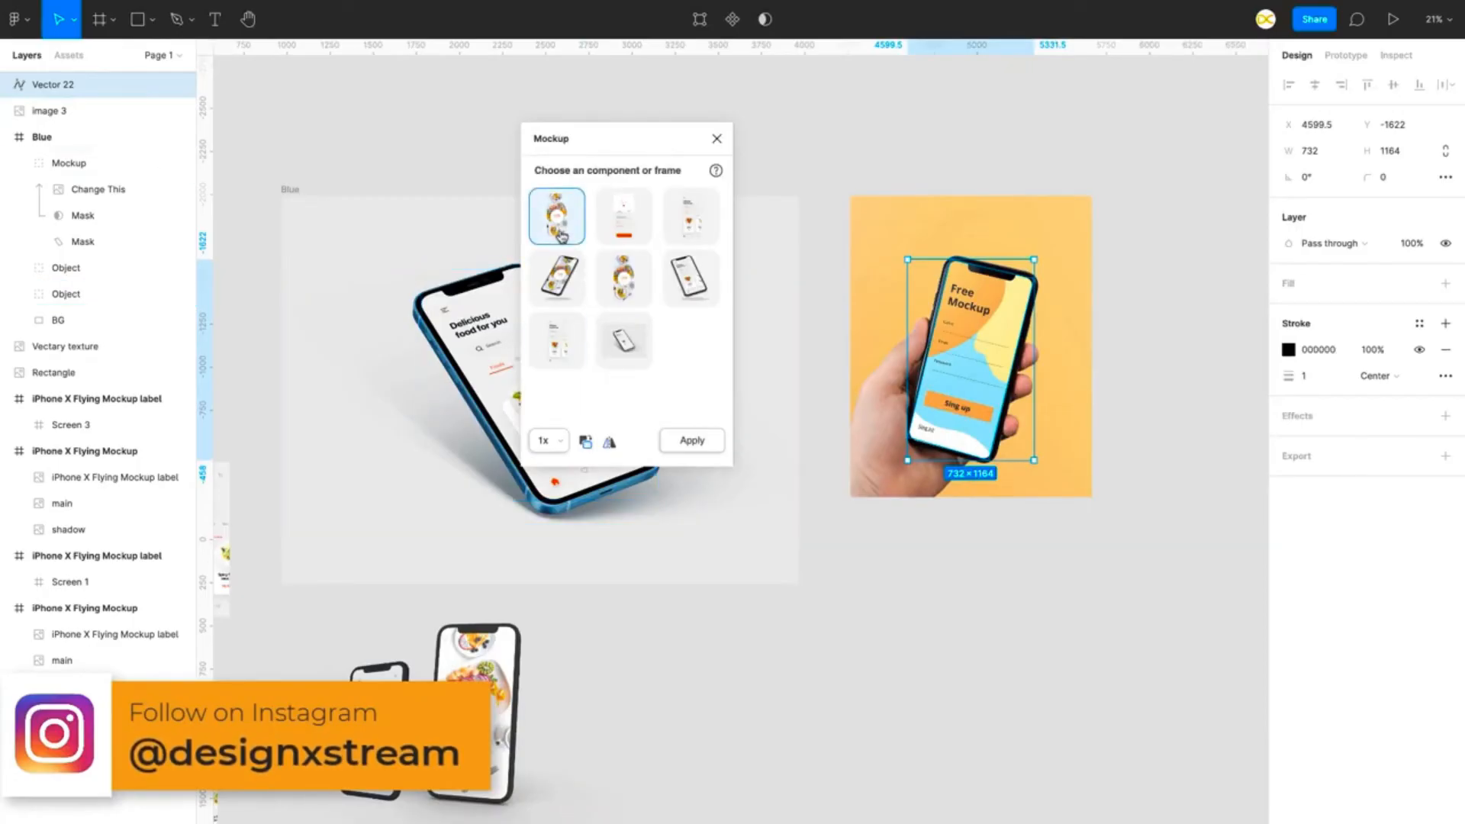
pyautogui.click(690, 440)
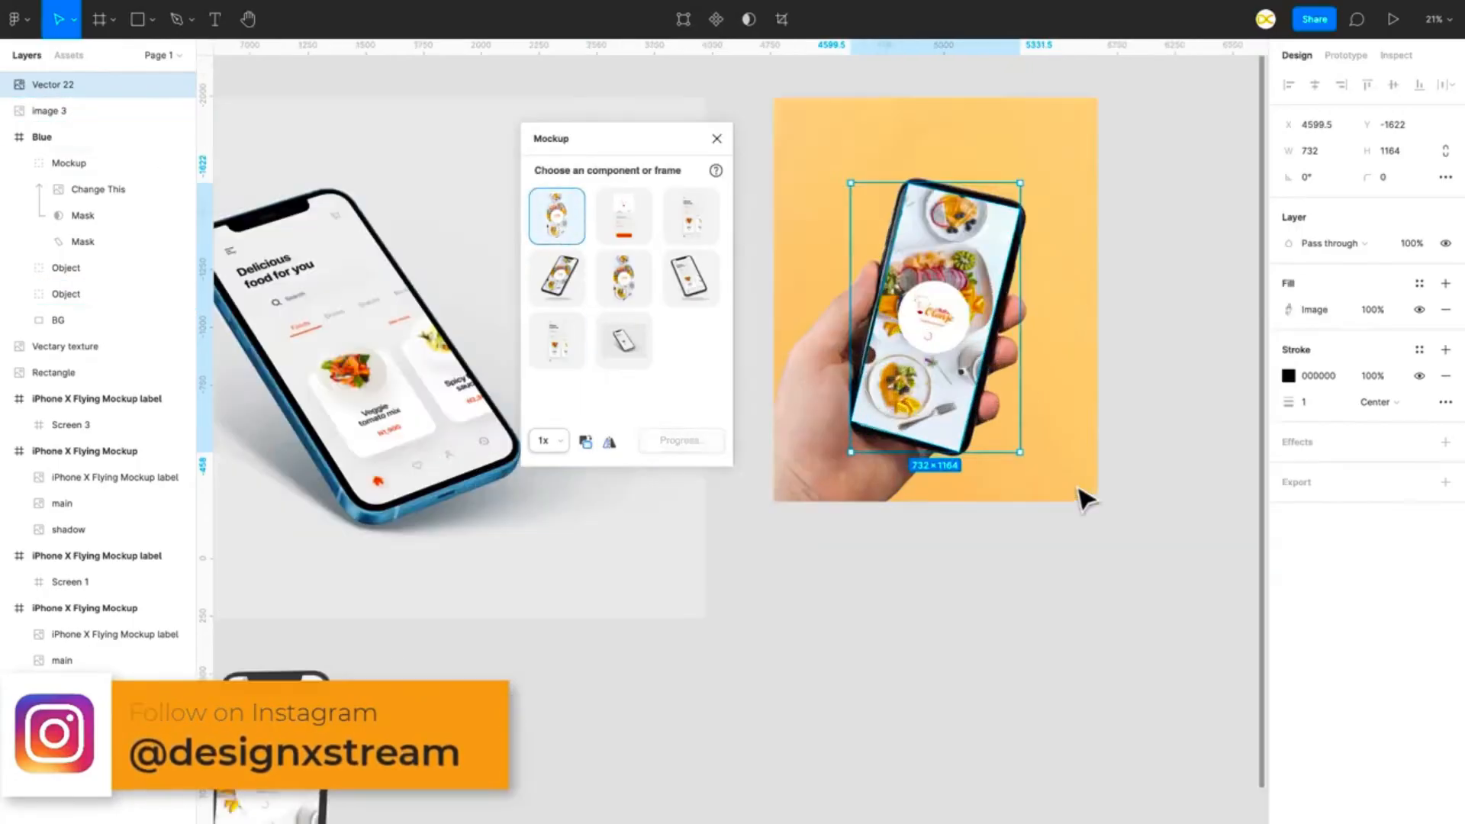
pyautogui.scroll(3, 1077, 490)
pyautogui.scroll(3, 1077, 492)
pyautogui.click(716, 138)
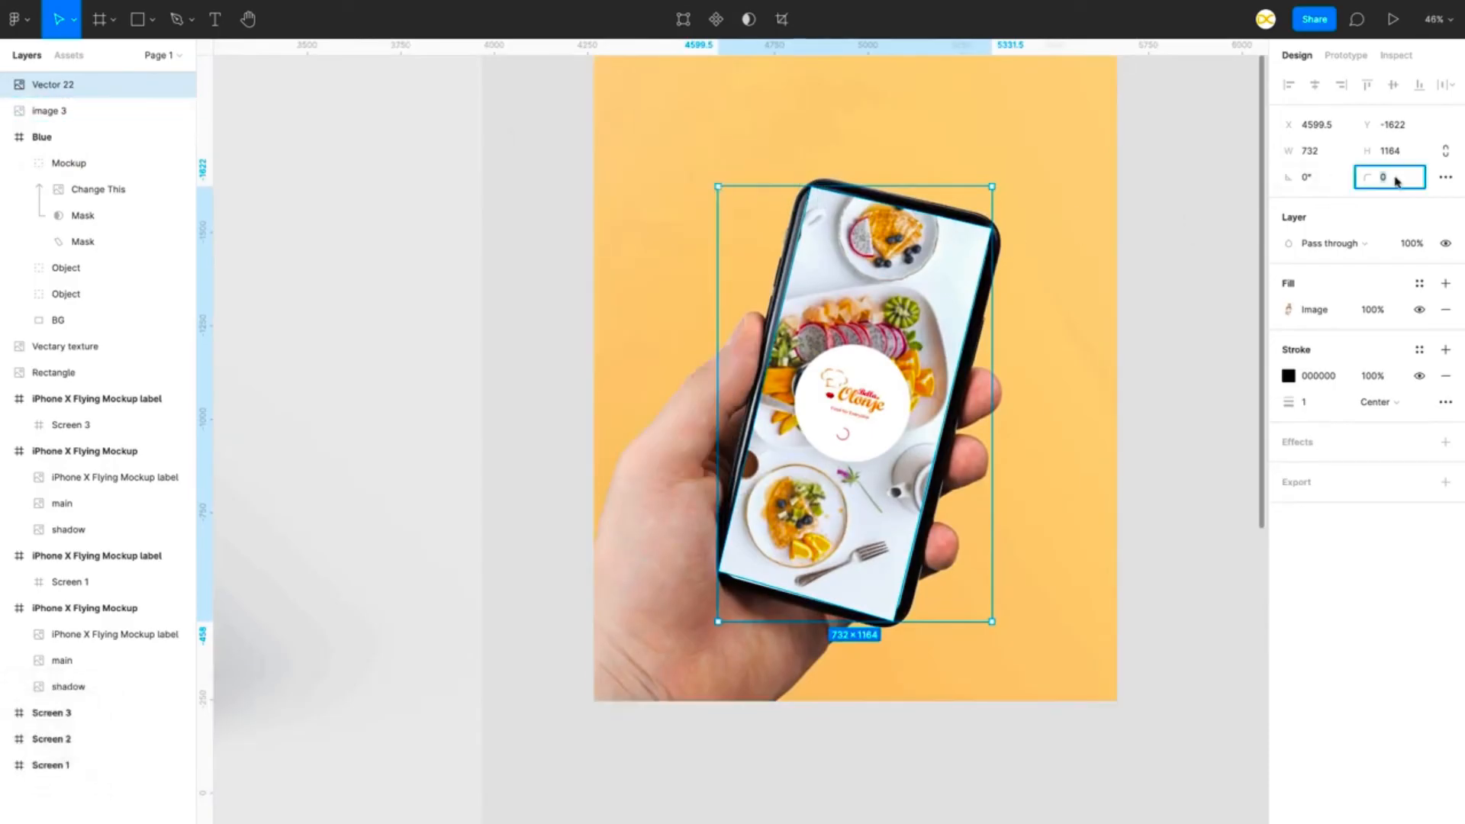
# Step: Set the corner radius of the traced phone-screen shape to 50 and deselect it
pyautogui.write('40')
pyautogui.press('Return')
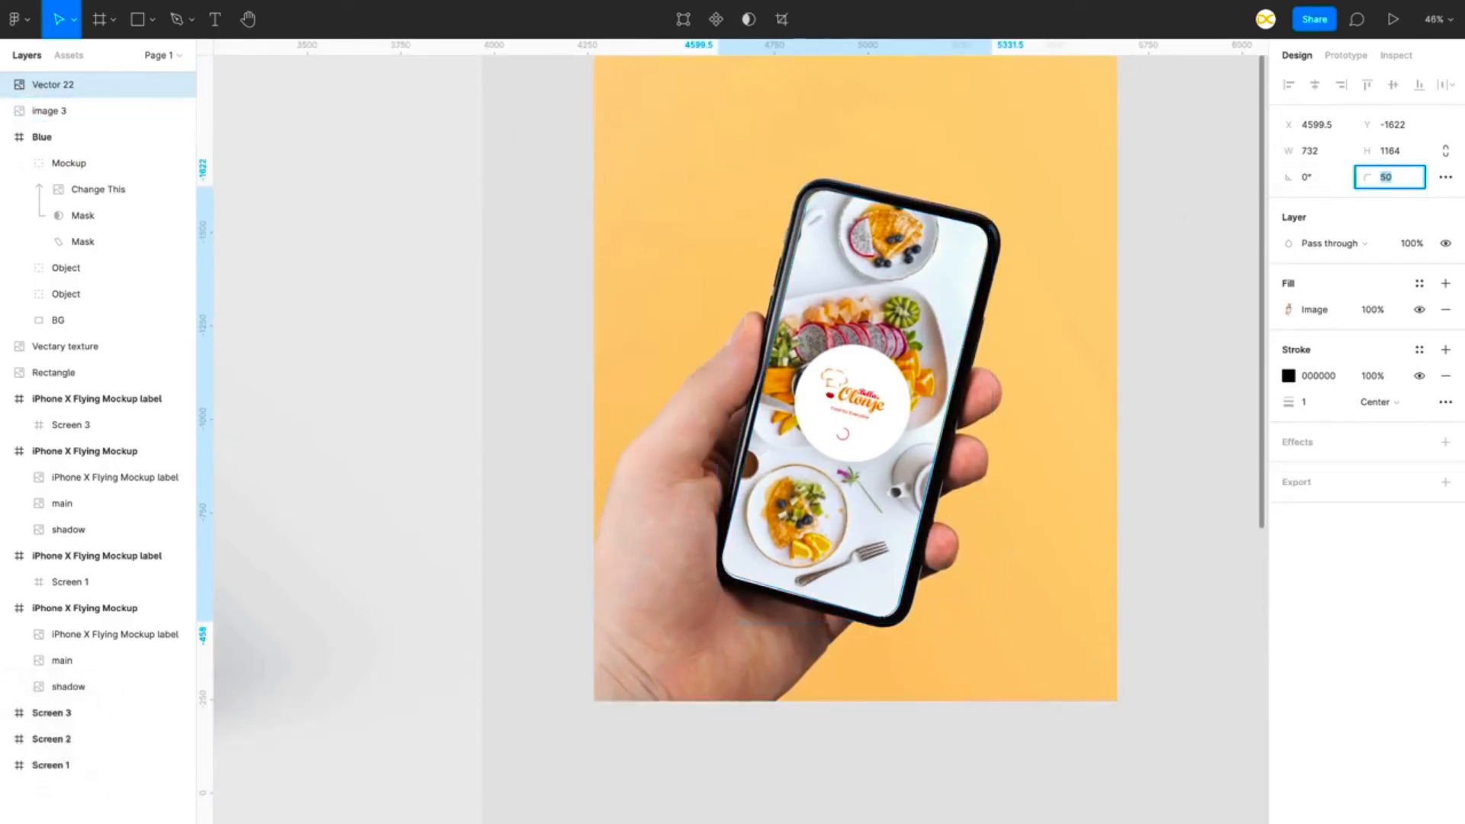
pyautogui.click(1141, 419)
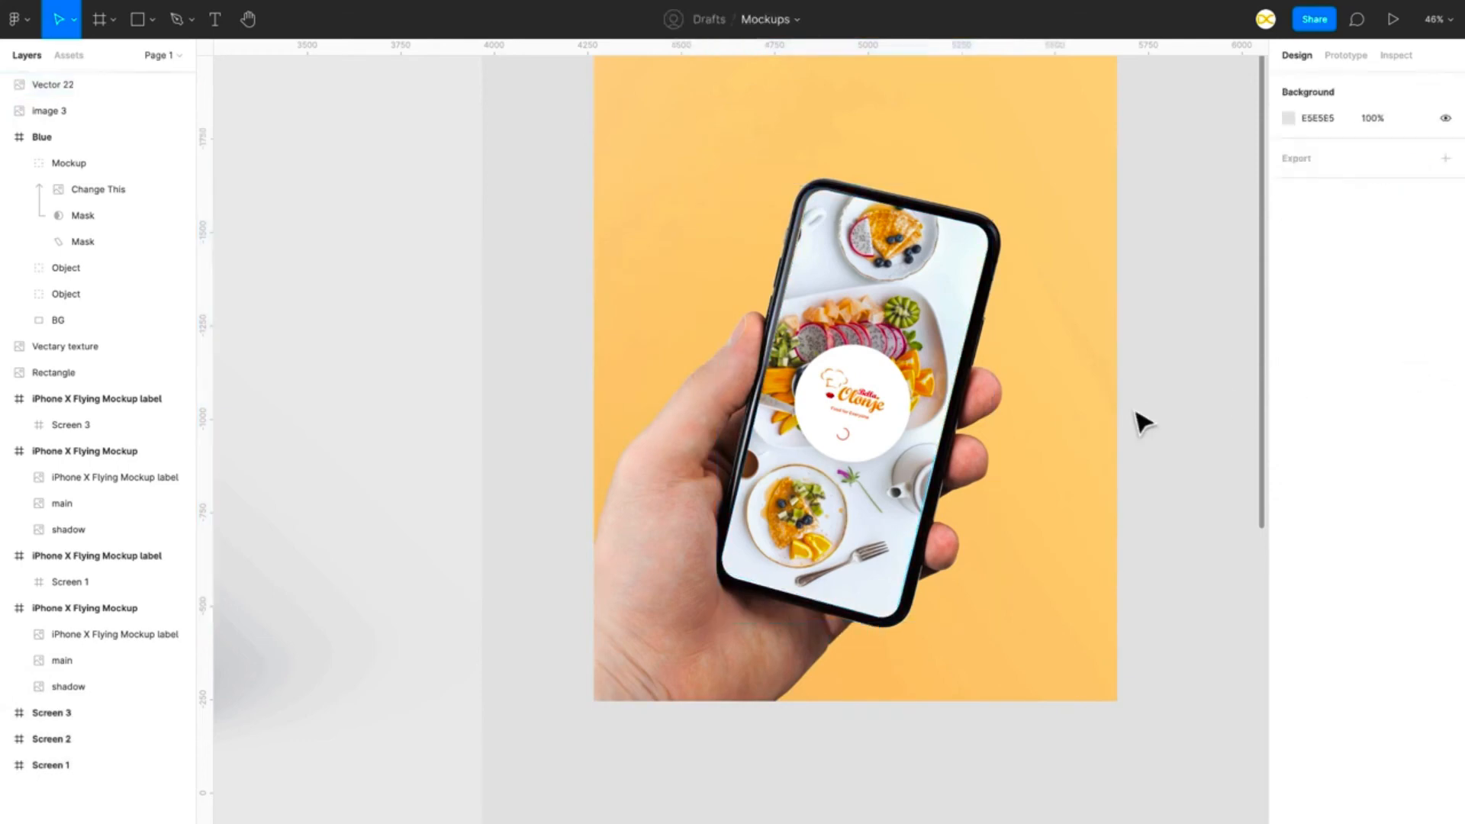
pyautogui.scroll(-3, 1141, 419)
pyautogui.scroll(-2, 1141, 421)
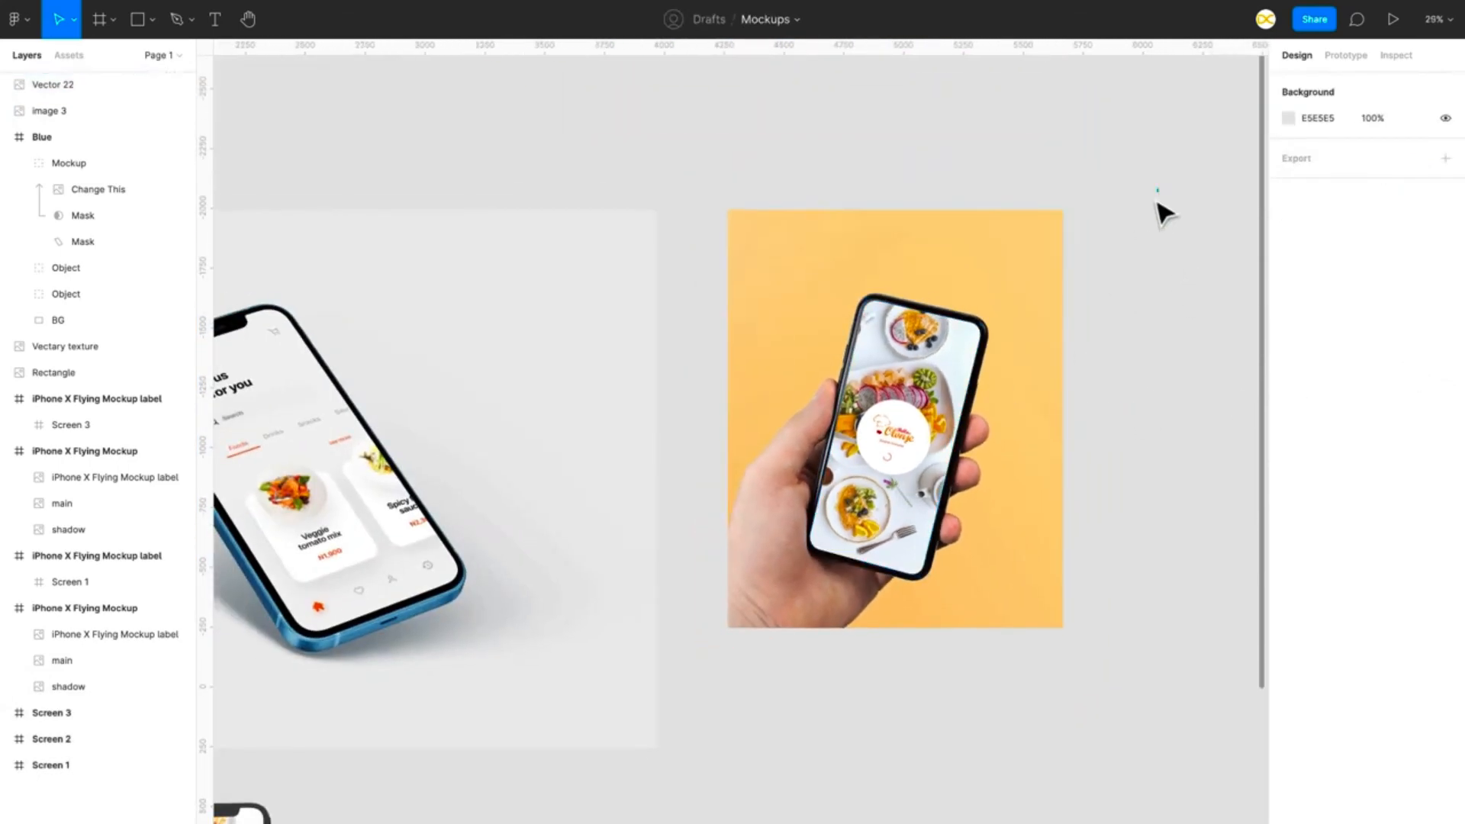
pyautogui.moveTo(1159, 188); pyautogui.dragTo(817, 686)
pyautogui.click(775, 720)
pyautogui.hscroll(2, 1000, 514)
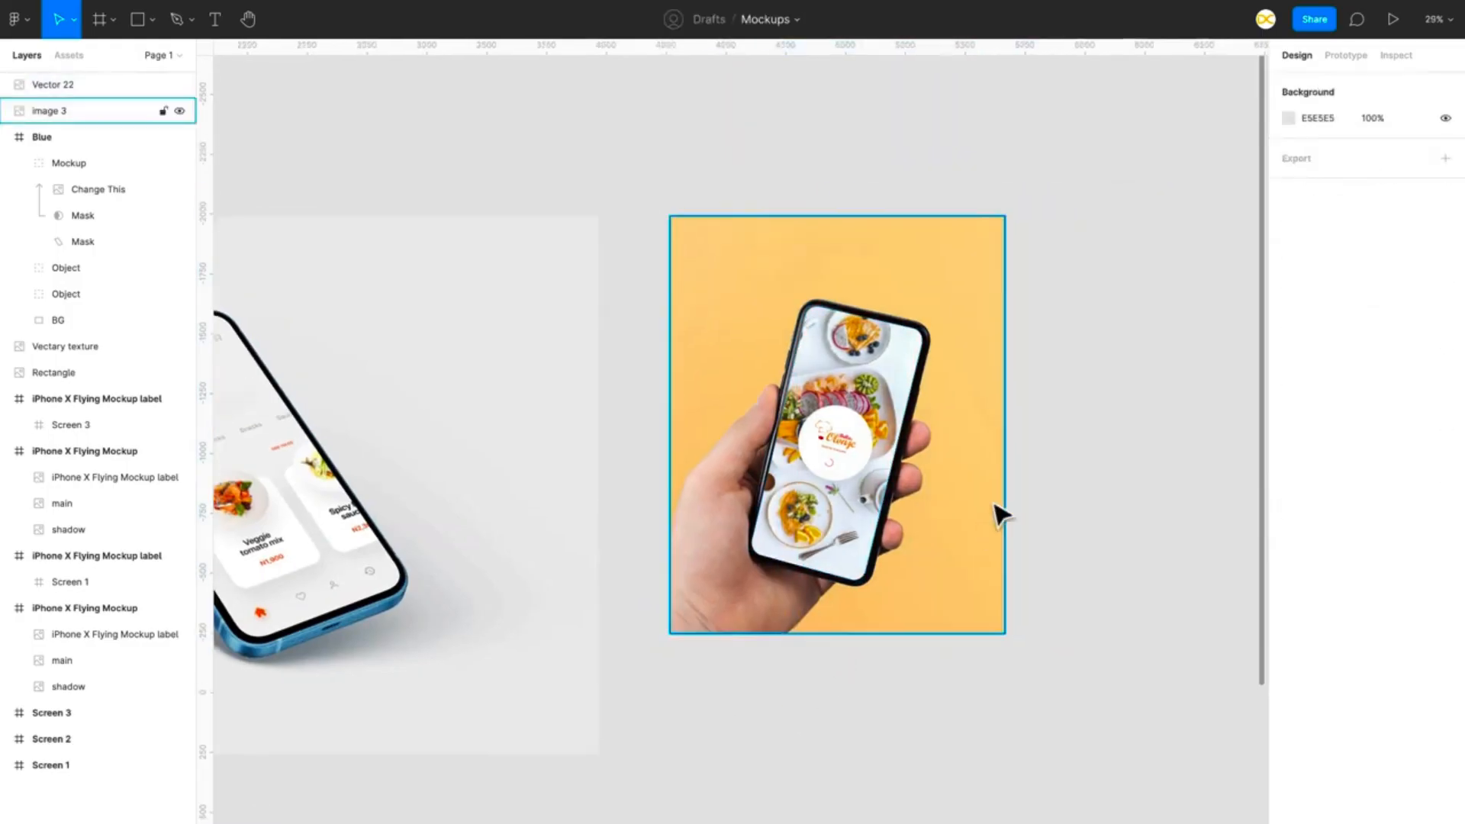
# Step: Open the Angle Mockups plugin's Apply Mockup dialog, check its App Design Frame choices and close it without applying anything
pyautogui.rightClick(1086, 386)
pyautogui.moveTo(1100, 441)
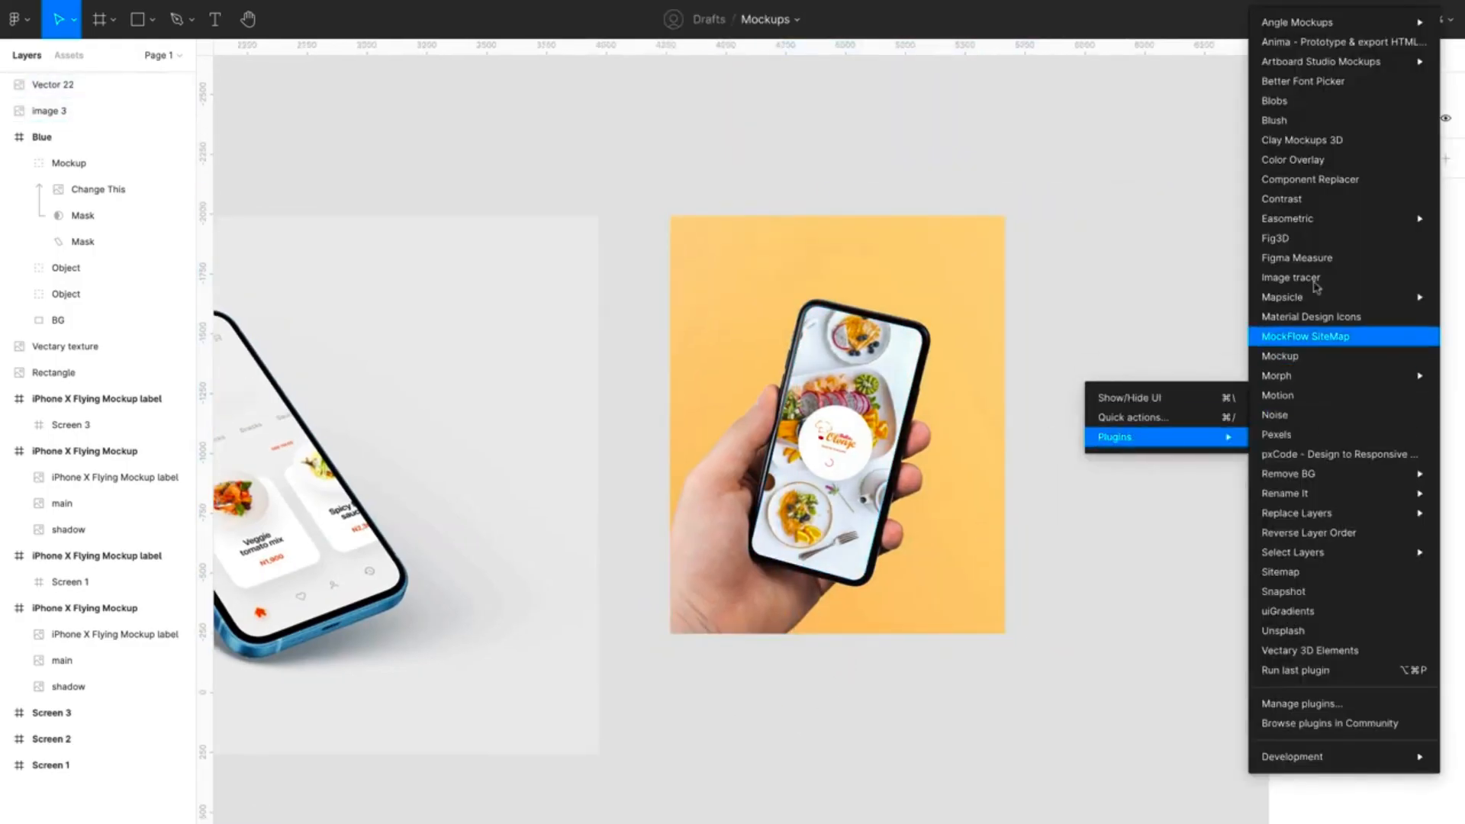
pyautogui.moveTo(1343, 16)
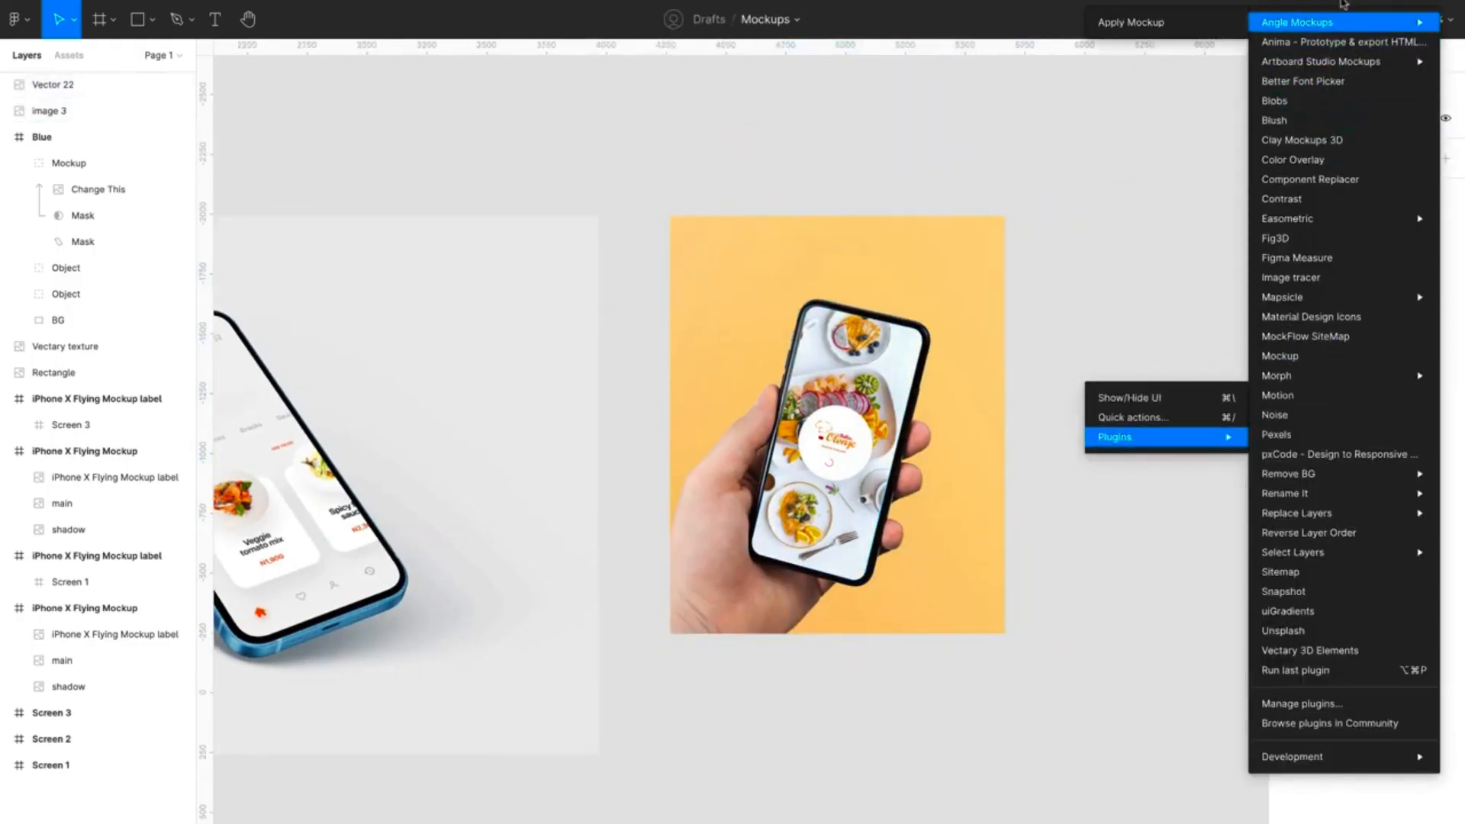
pyautogui.click(1219, 24)
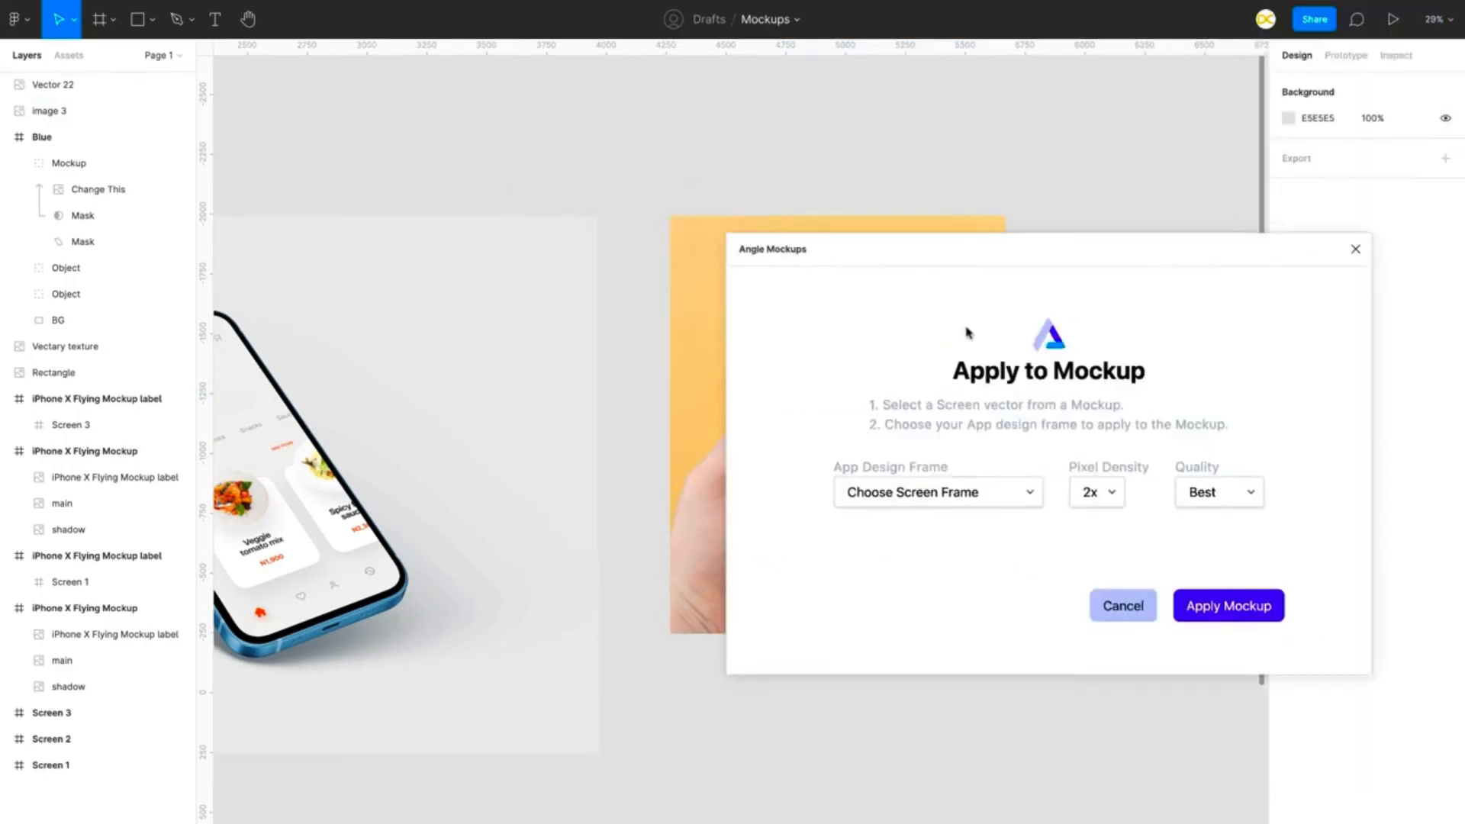
pyautogui.moveTo(903, 250); pyautogui.dragTo(722, 592)
pyautogui.click(786, 347)
pyautogui.scroll(-3, 782, 338)
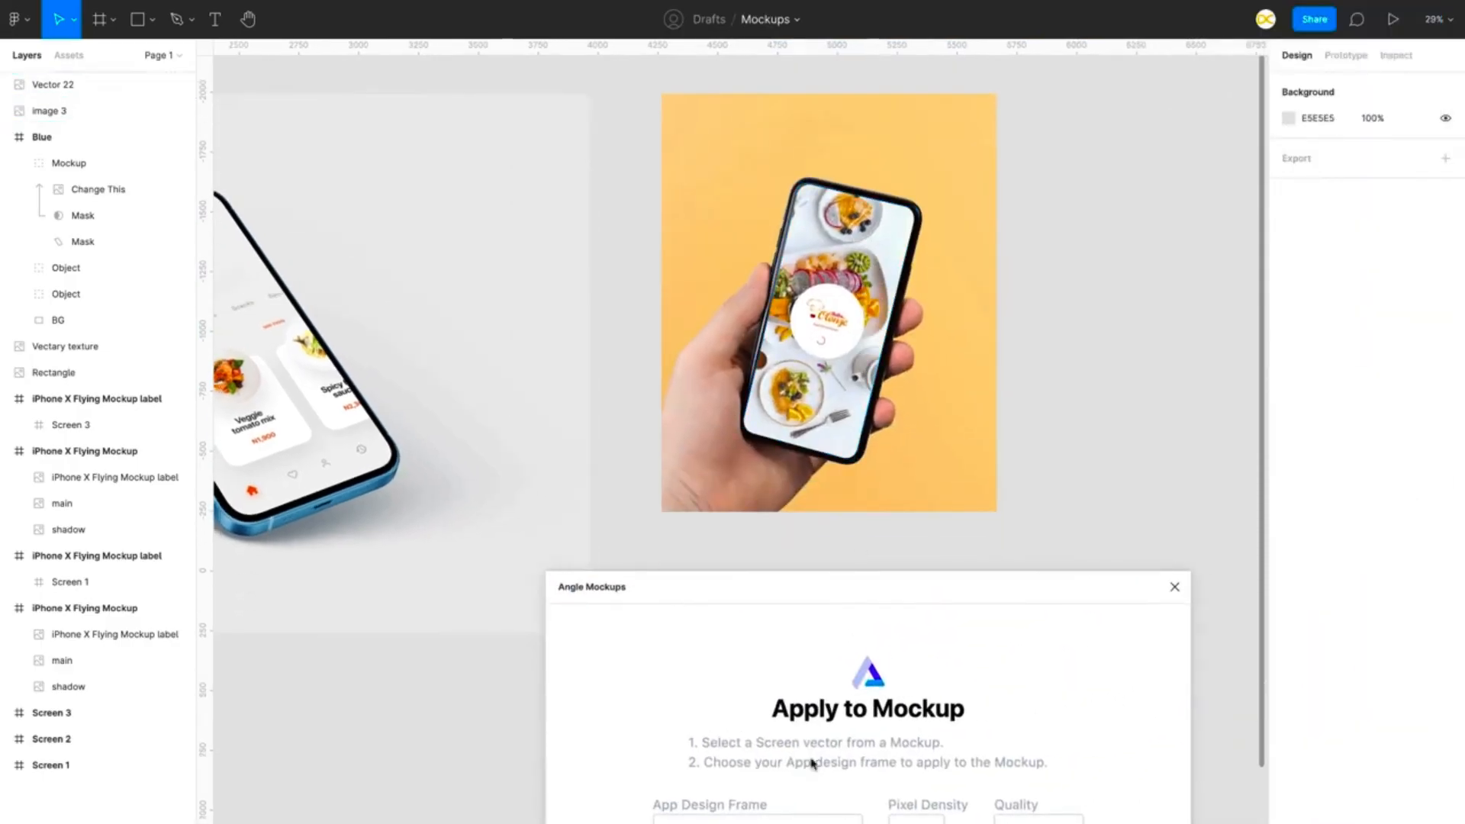
pyautogui.moveTo(834, 588); pyautogui.dragTo(834, 308)
pyautogui.click(807, 552)
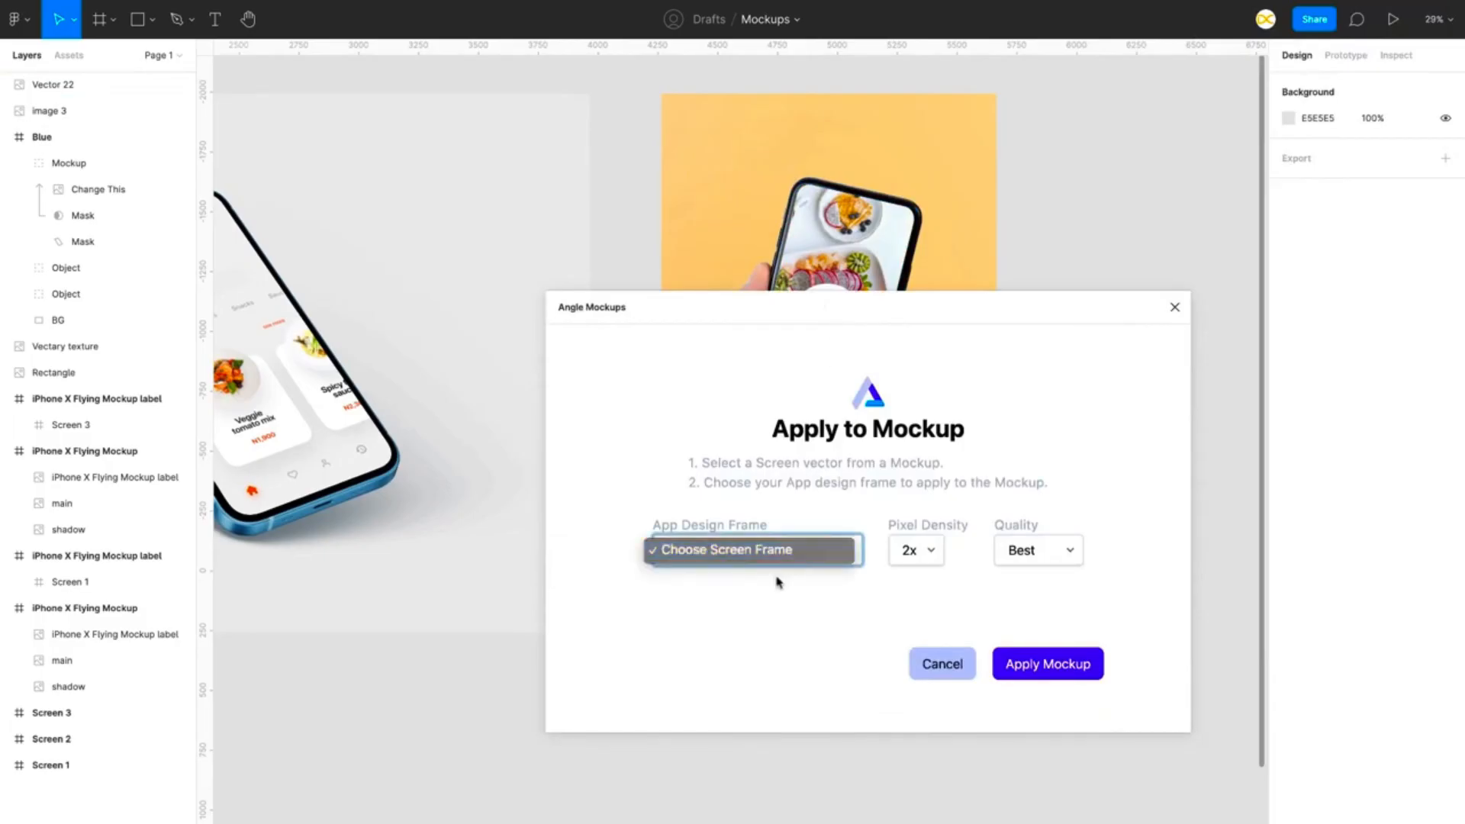
pyautogui.click(803, 644)
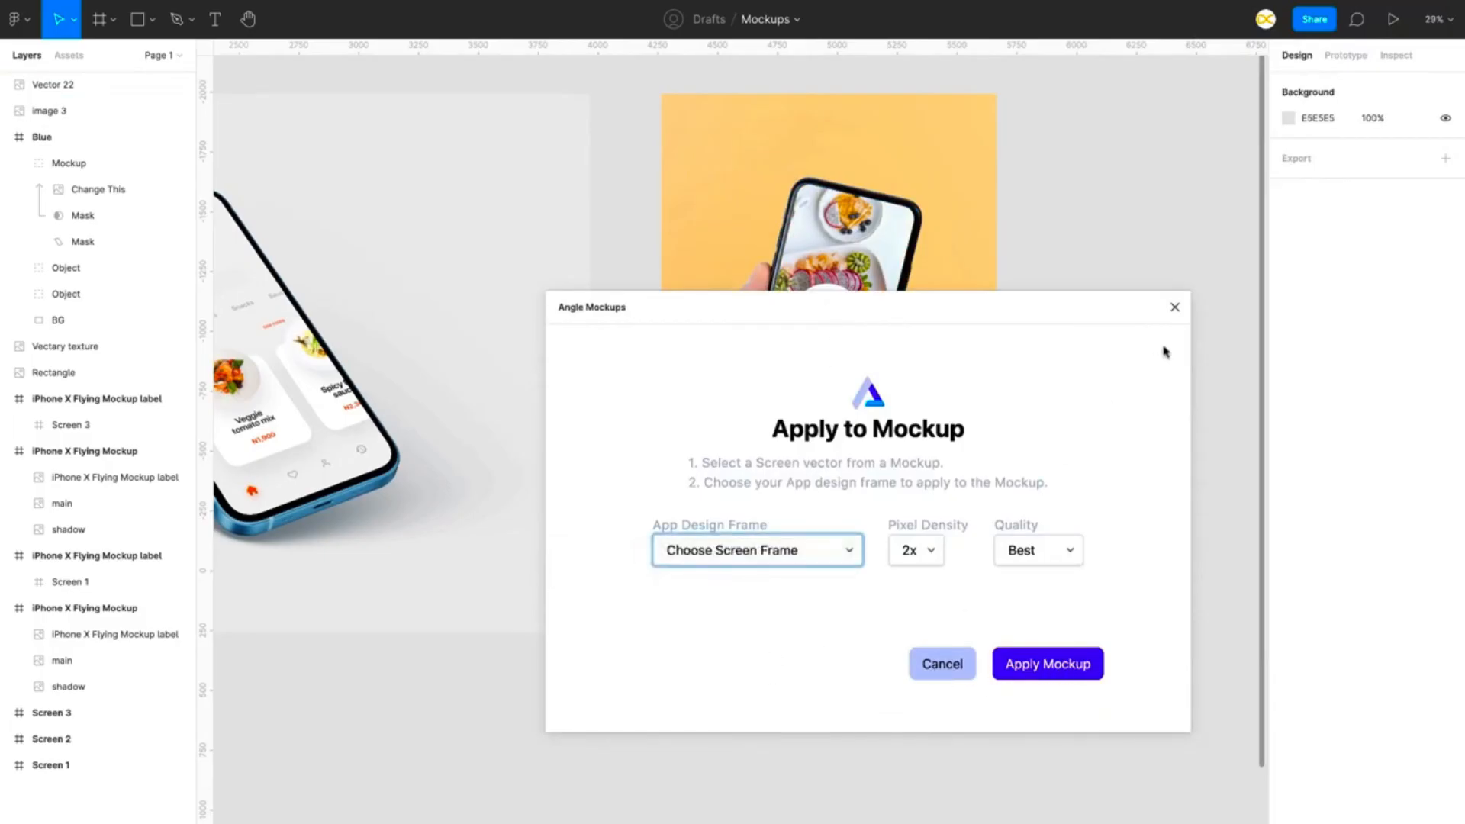
pyautogui.click(1174, 307)
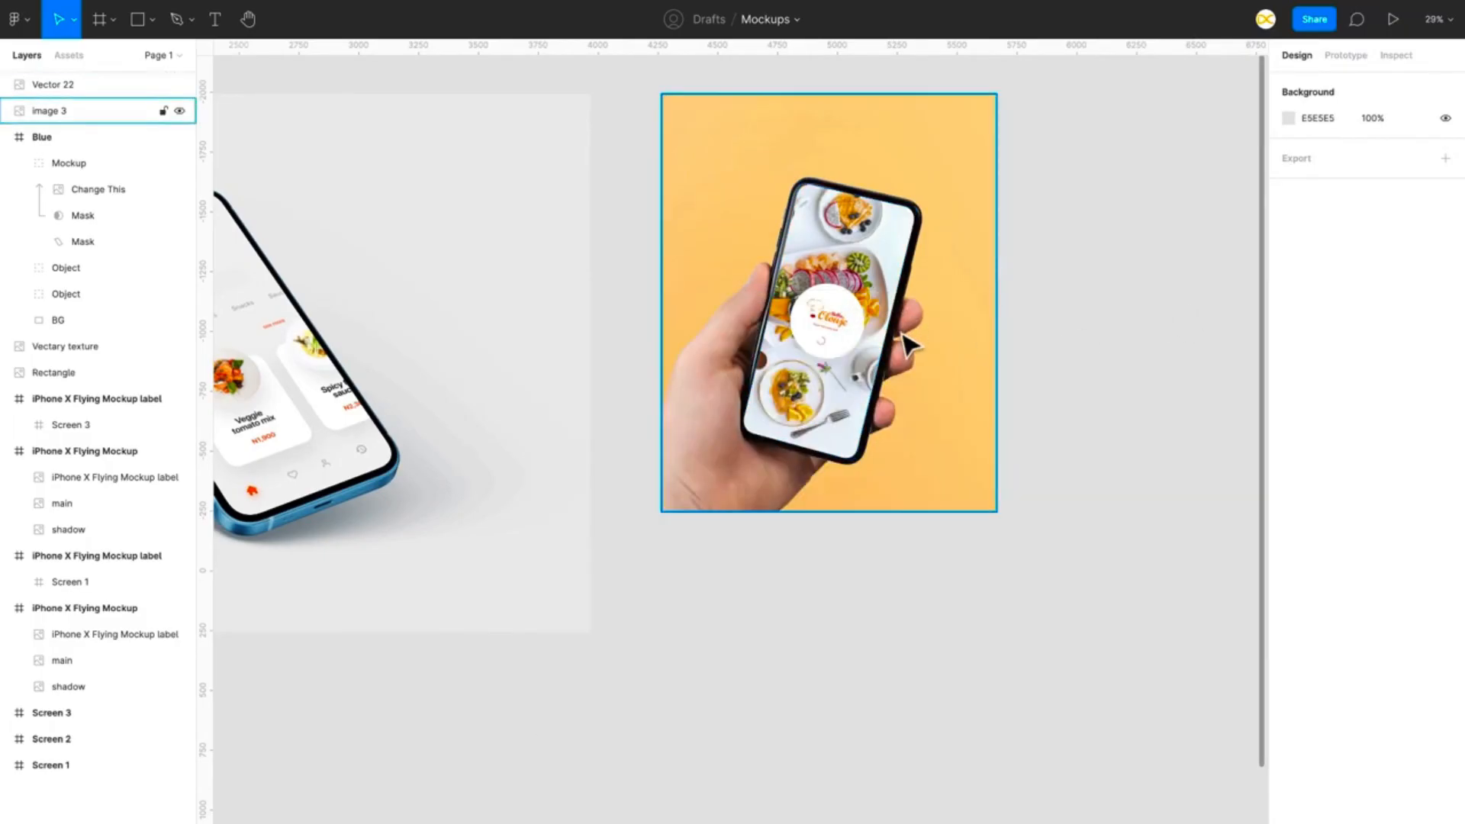